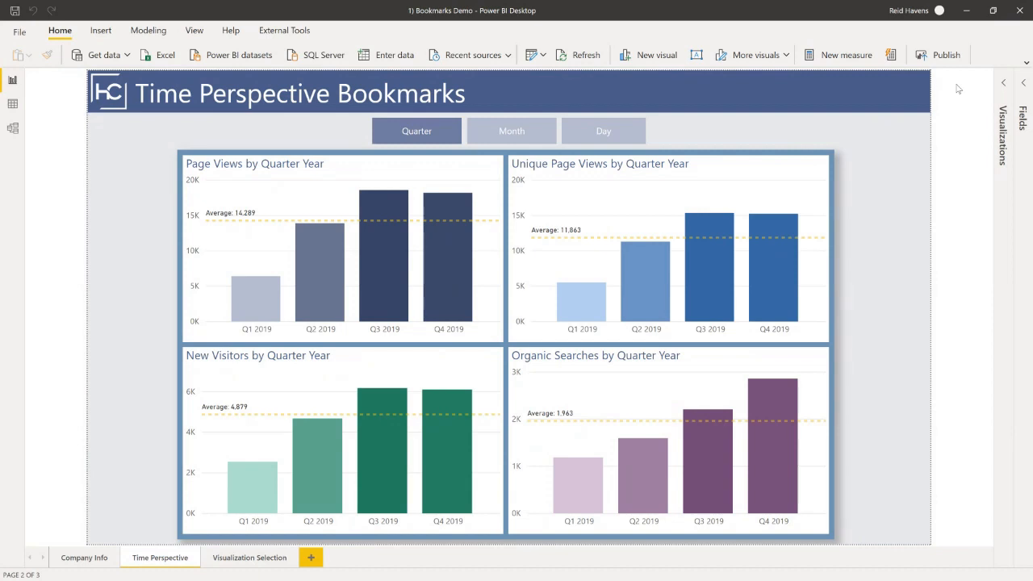
Switch the Time Perspective charts to the Month view and then the Day view using the page's bookmark buttons.
left_click(194, 30)
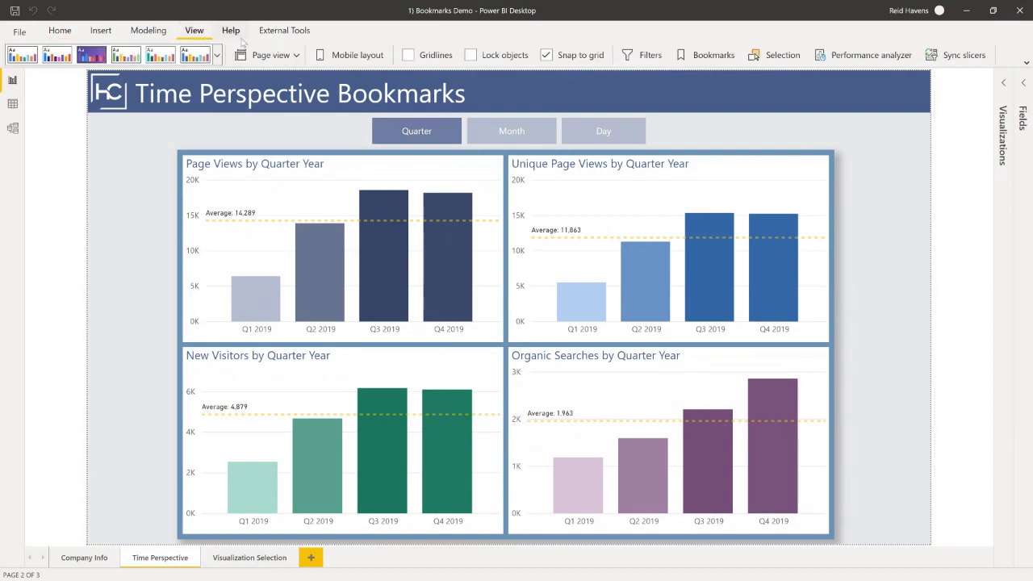
left_click(502, 134, "ctrl")
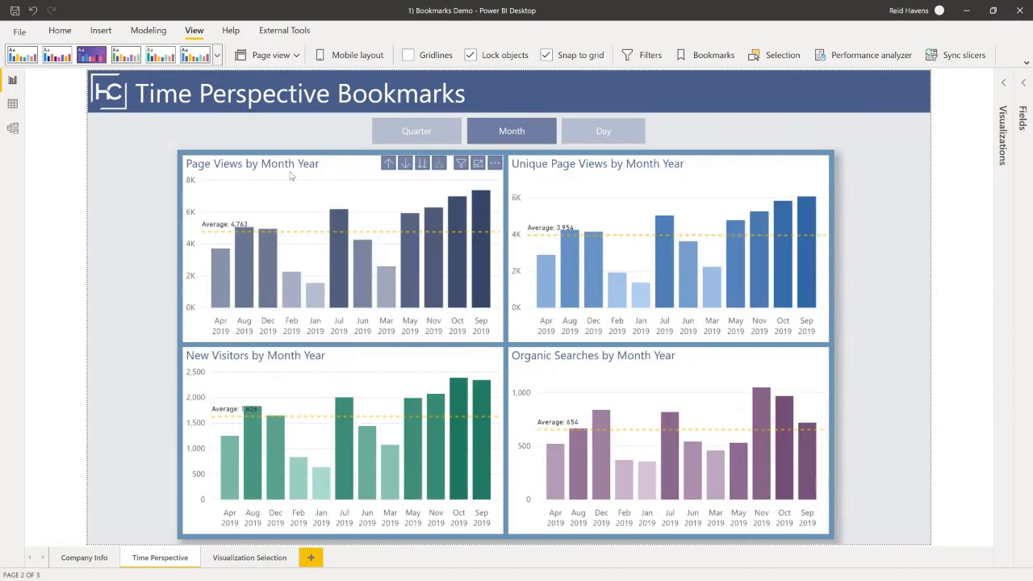
left_click(599, 131, "ctrl")
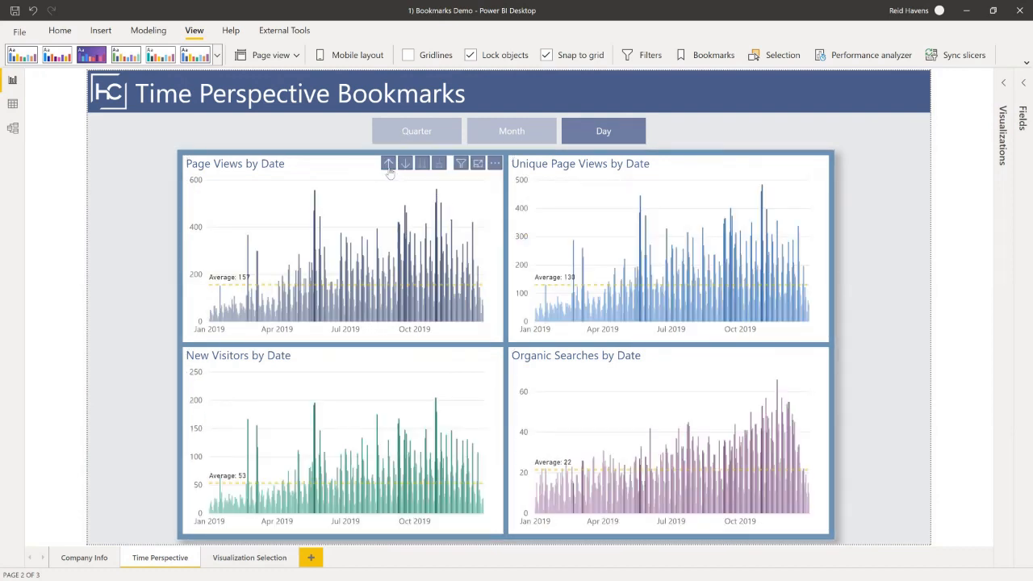
Drill up all four Time Perspective charts individually from day to month level.
left_click(389, 164)
left_click(714, 164)
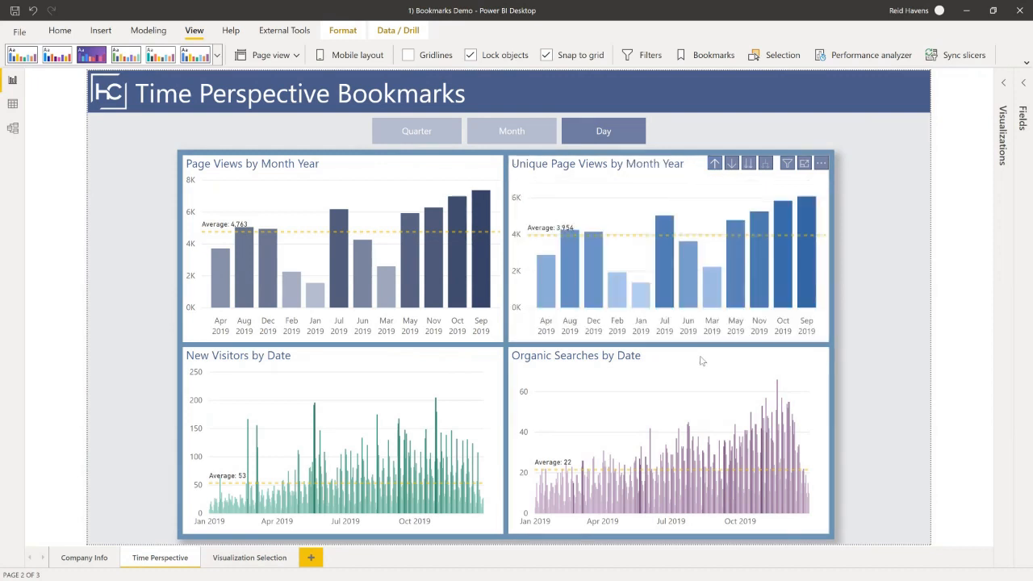
left_click(714, 356)
left_click(388, 356)
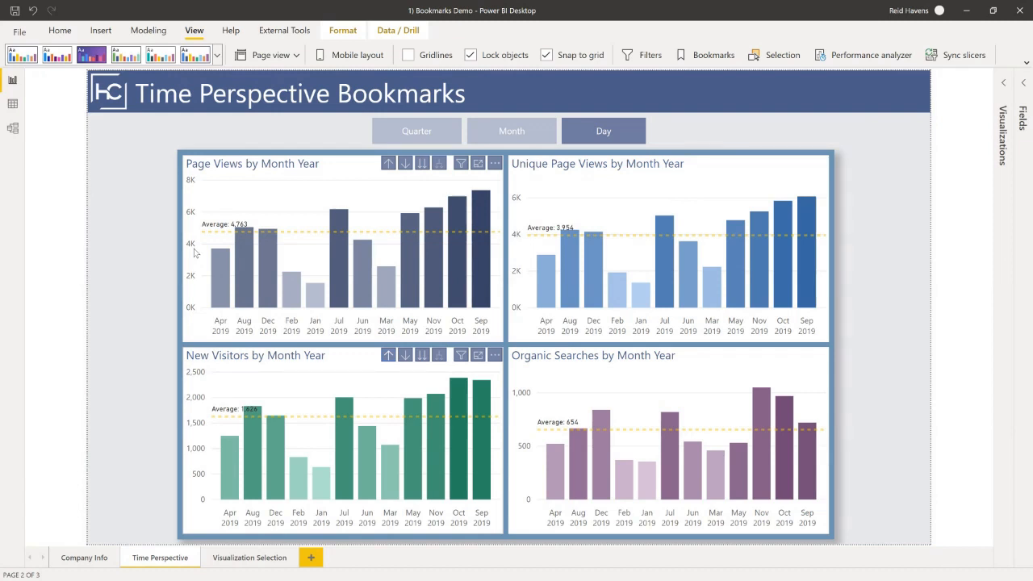
Alternate the report page between the Month and Quarter views with its bookmark buttons, ending on Month.
left_click(511, 130, "ctrl")
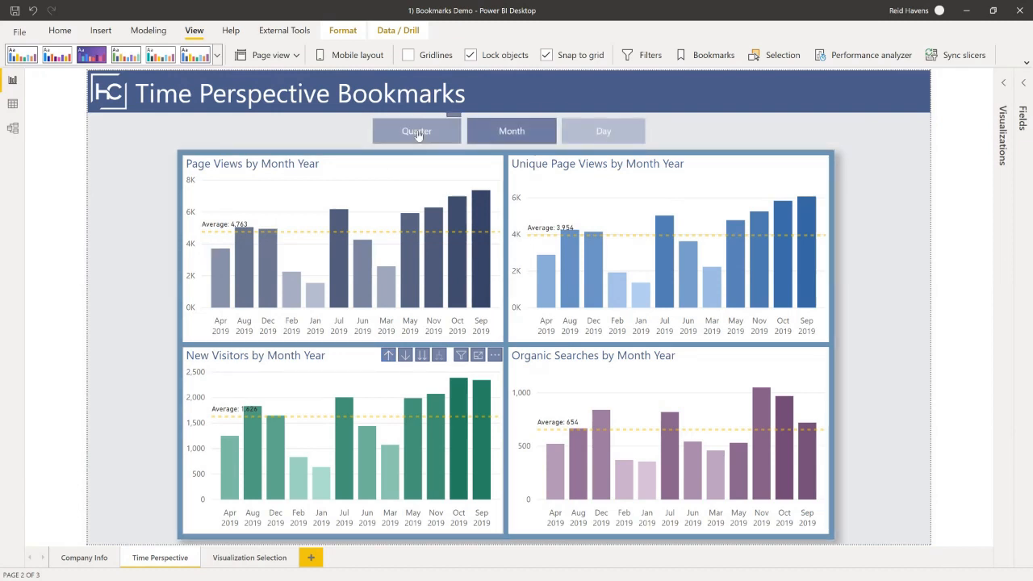
left_click(415, 136, "ctrl")
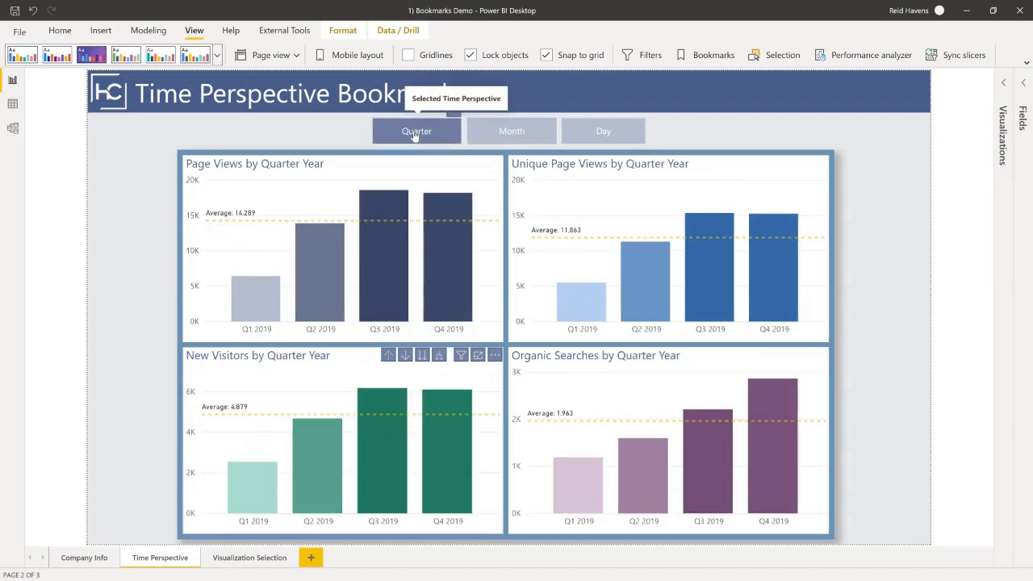
left_click(522, 133, "ctrl")
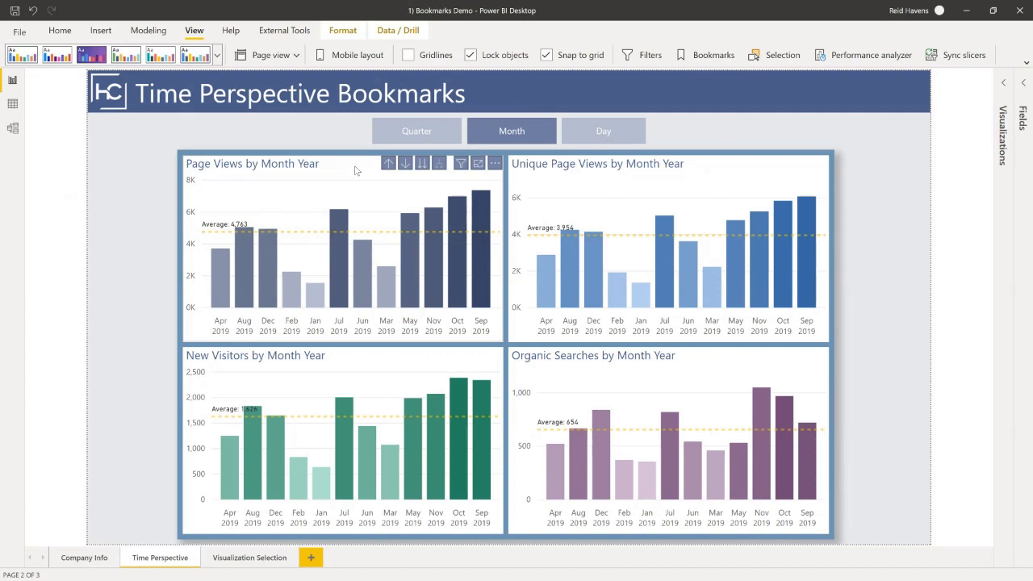
left_click(729, 133)
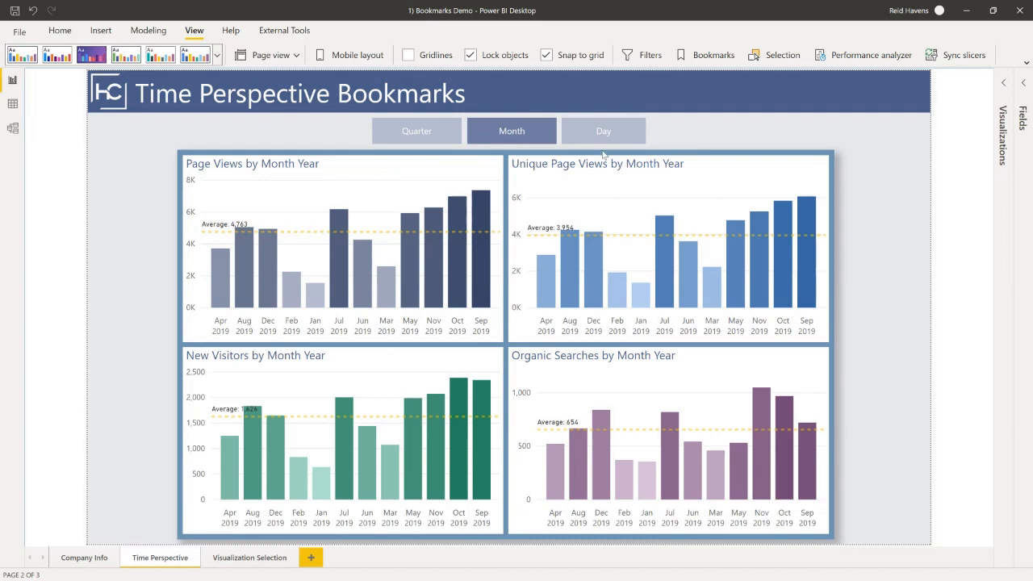
left_click(416, 131)
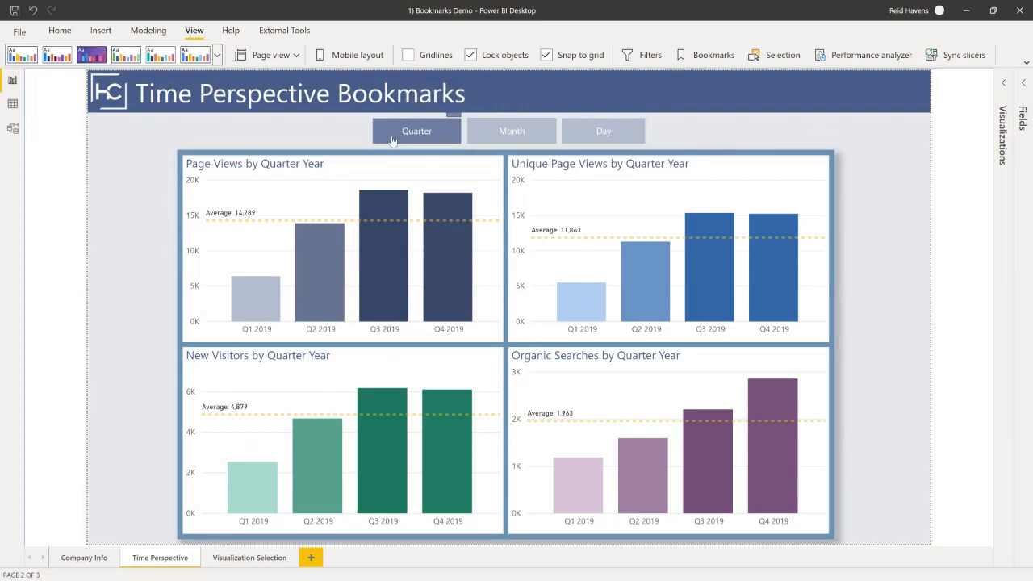
left_click(500, 137, "ctrl")
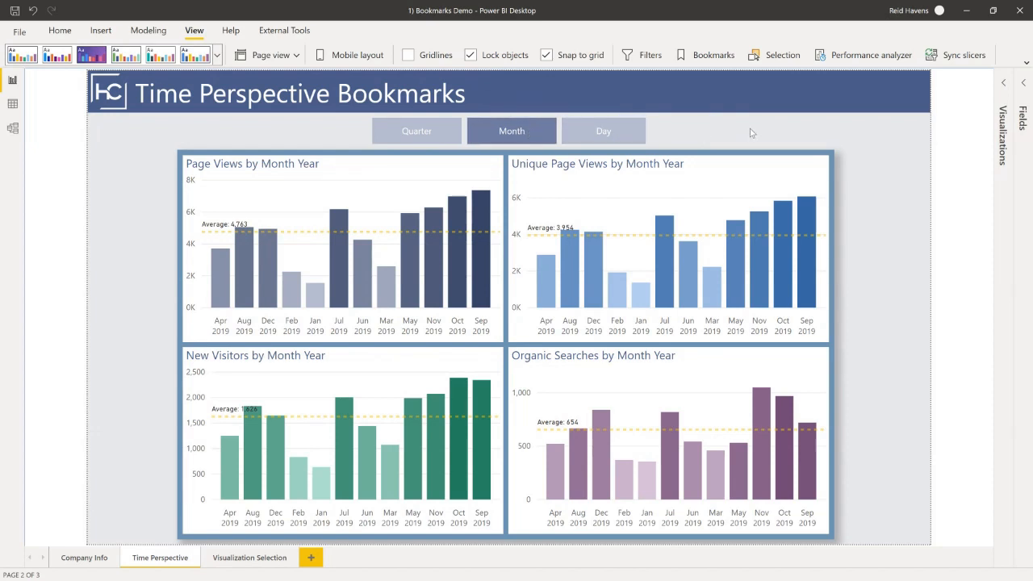
Show the Selection and Bookmarks panes and expand the Visuals and Date Buttons groups.
left_click(755, 58)
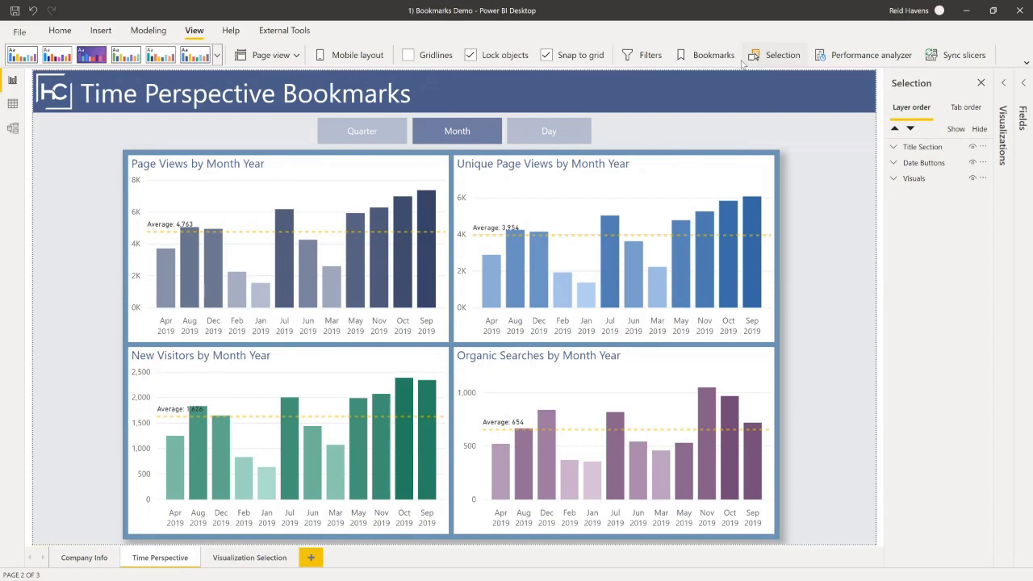
left_click(714, 55)
left_click(784, 178)
left_click(783, 163)
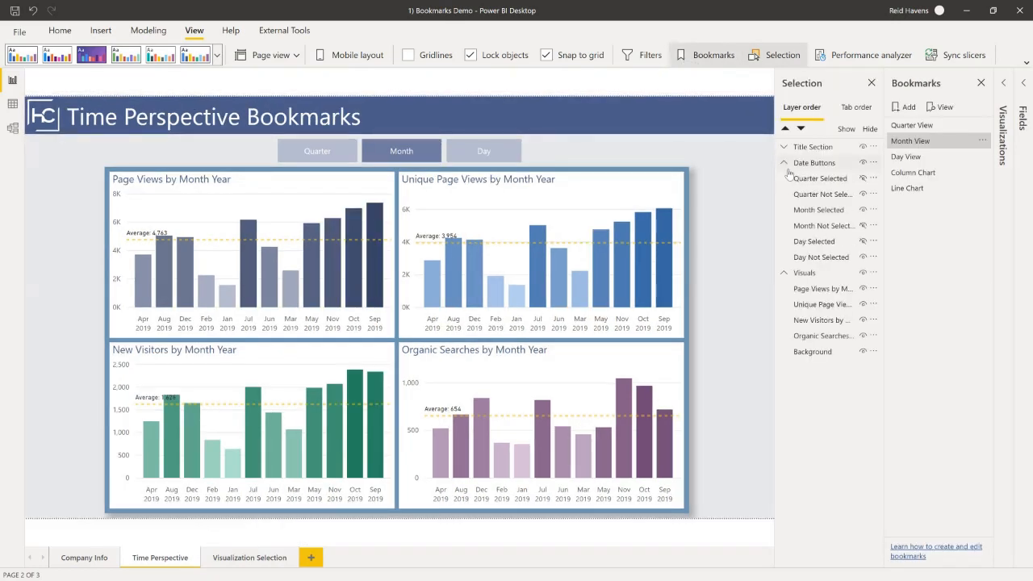
Launch ZoomIt and magnify the report view.
key("super")
type("zoomit")
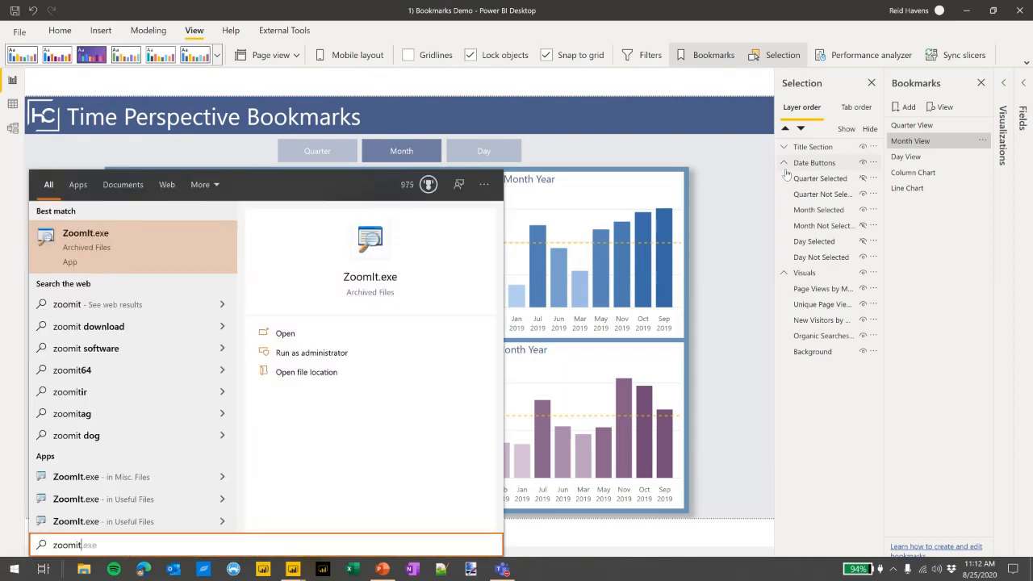
key("Return")
key("ctrl+1")
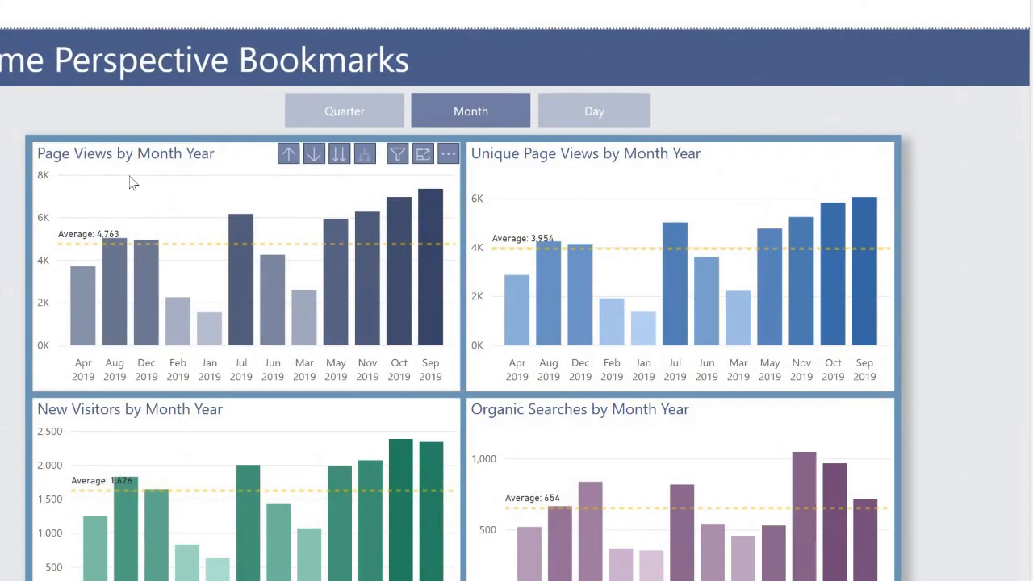
Drill up the page views, unique page views, organic searches and new visitors charts to quarter level.
left_click(288, 155)
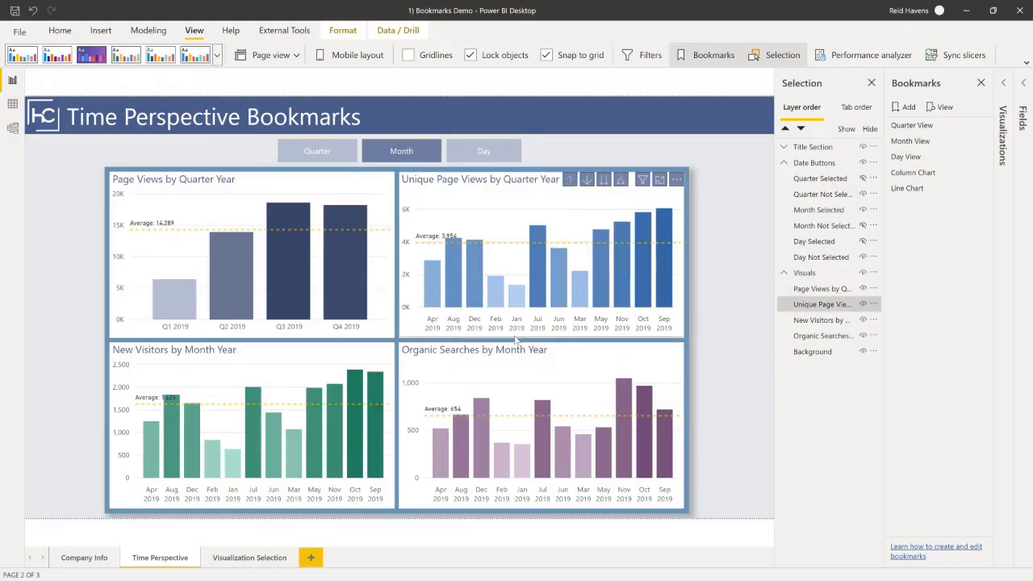
left_click(723, 155)
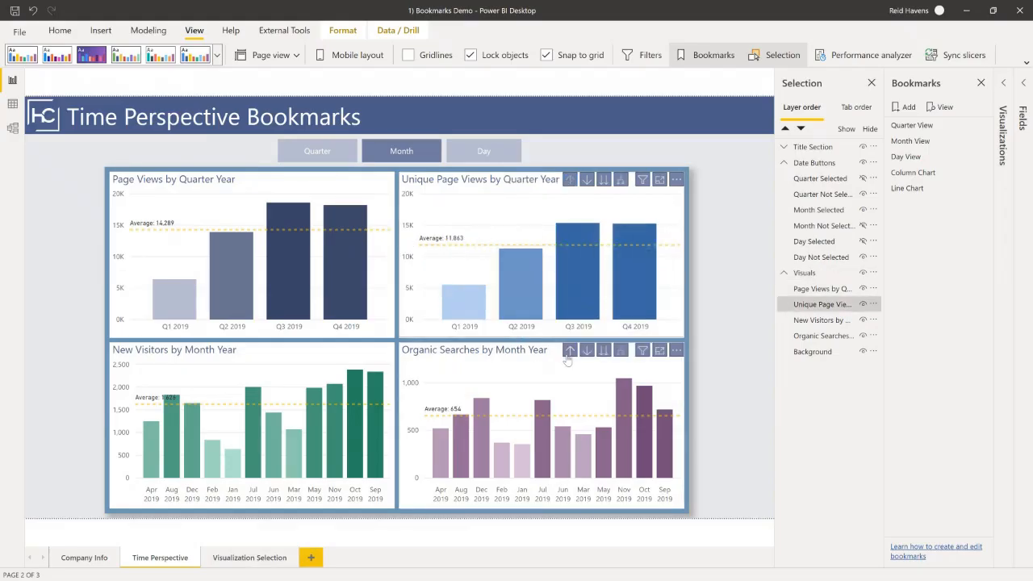
left_click(724, 410)
left_click(279, 350)
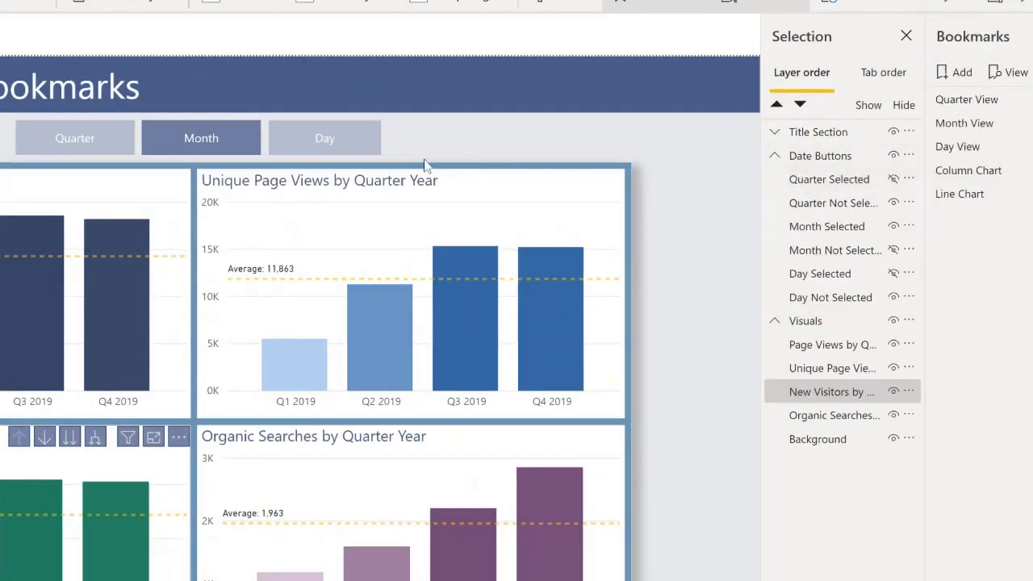
Show the Quarter Selected and Month Not Selected buttons, and hide Quarter Not Selected and Month Selected.
left_click(890, 179)
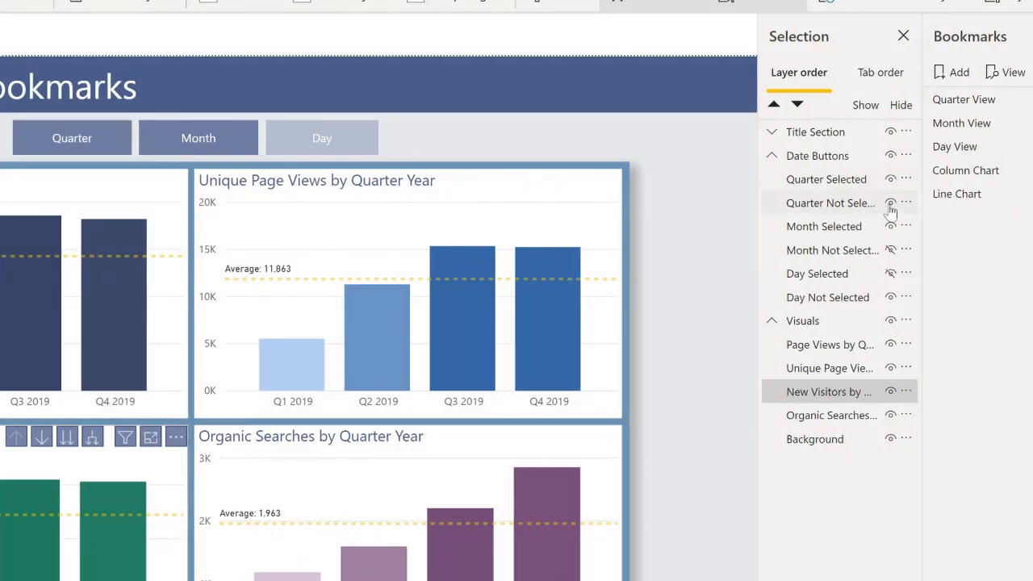
left_click(892, 204)
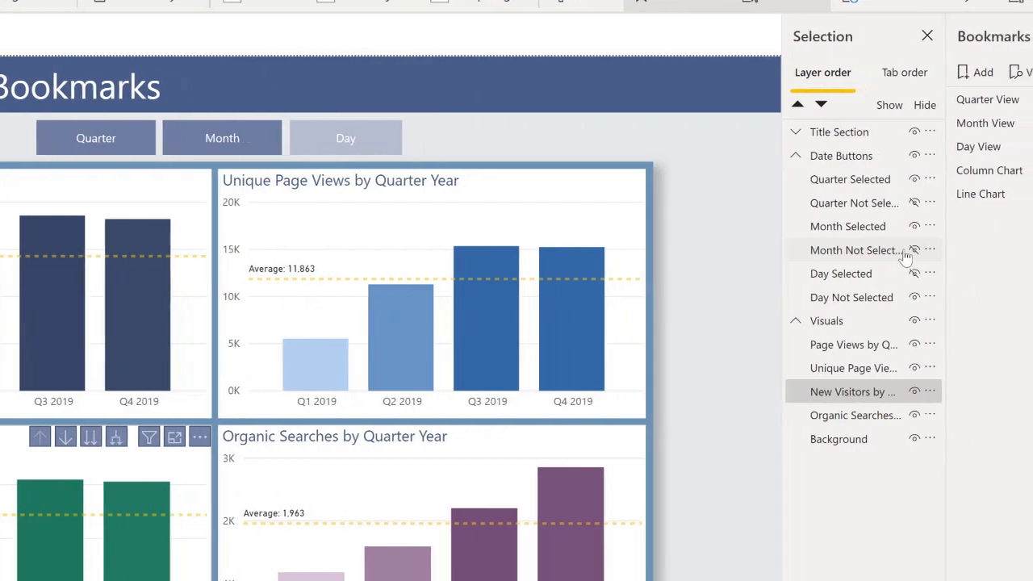
left_click(907, 250)
left_click(906, 226)
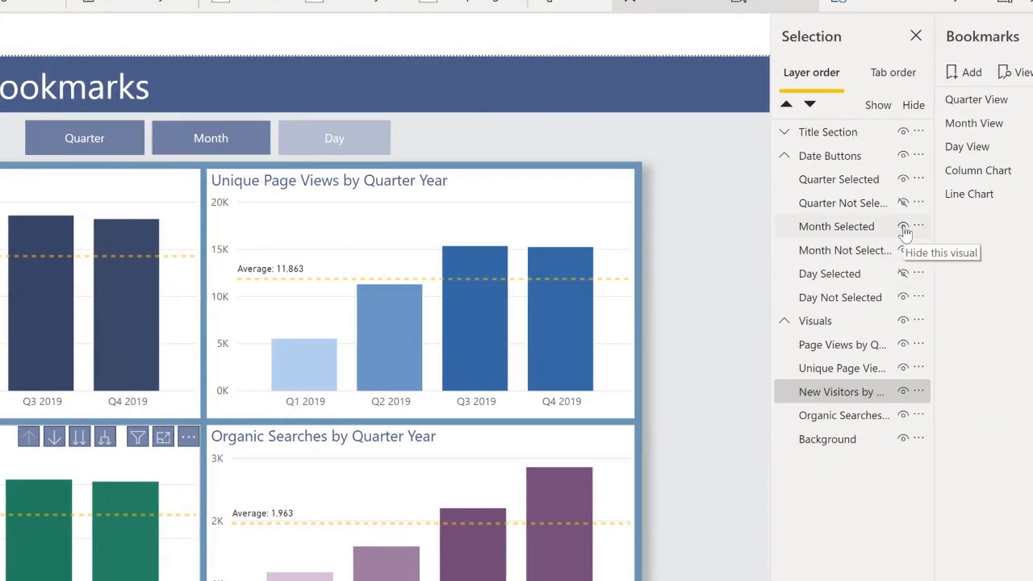
left_click(622, 147)
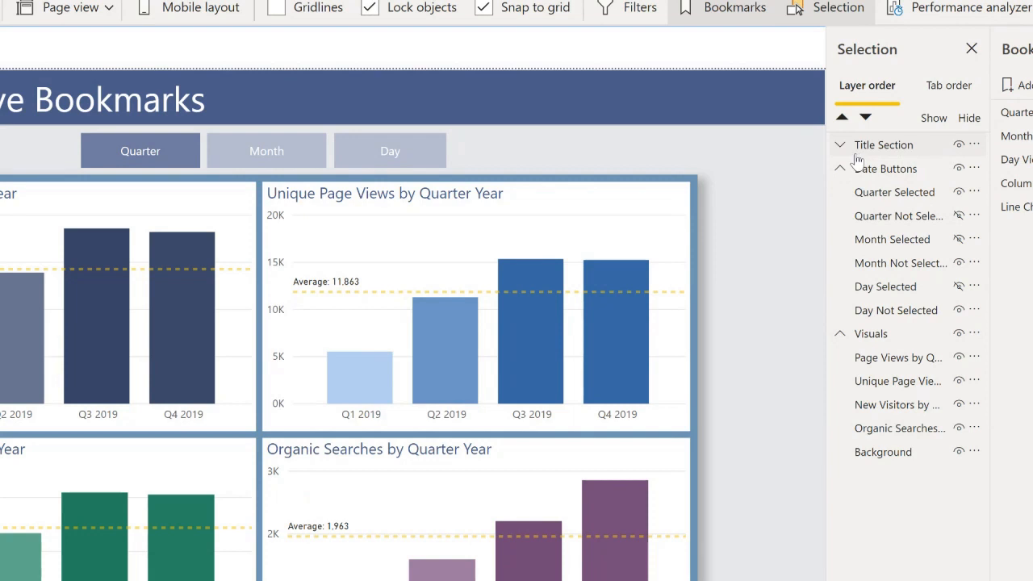
Select all six date button layers together with the four chart visuals, leaving out the background.
left_click(879, 192)
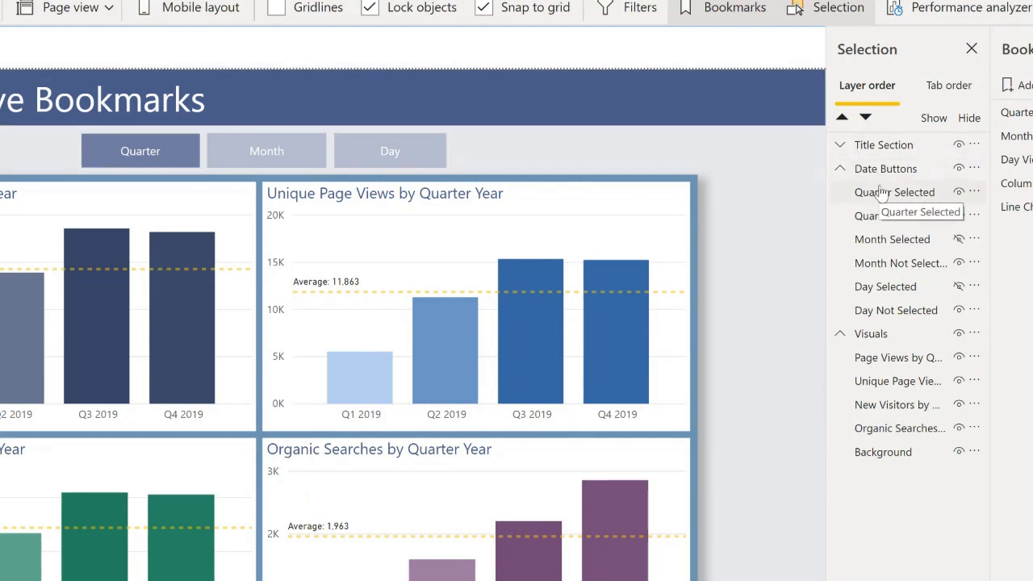
left_click(889, 319, "shift")
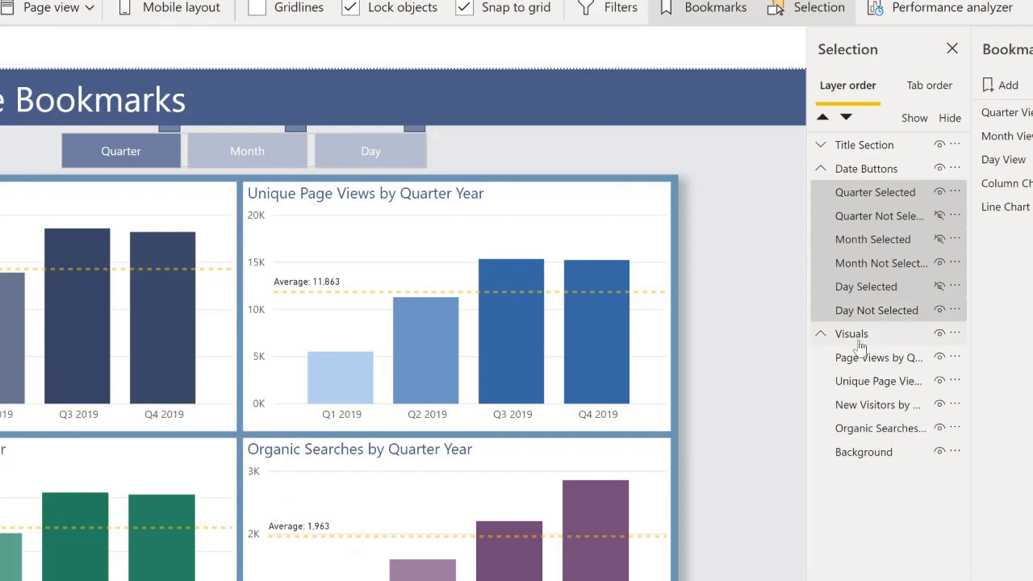
left_click(846, 388, "ctrl")
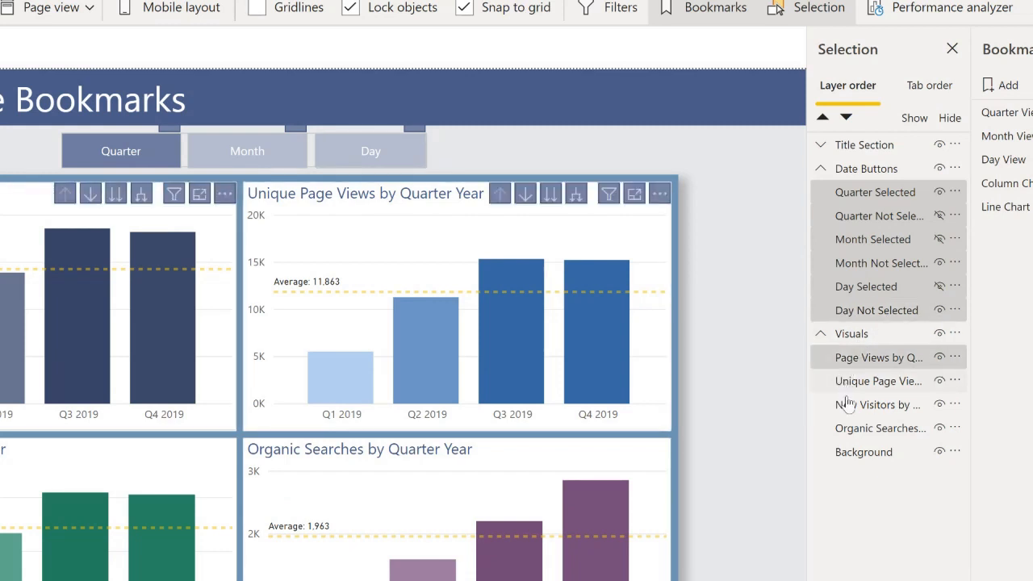
left_click(846, 406, "ctrl")
left_click(853, 436, "ctrl")
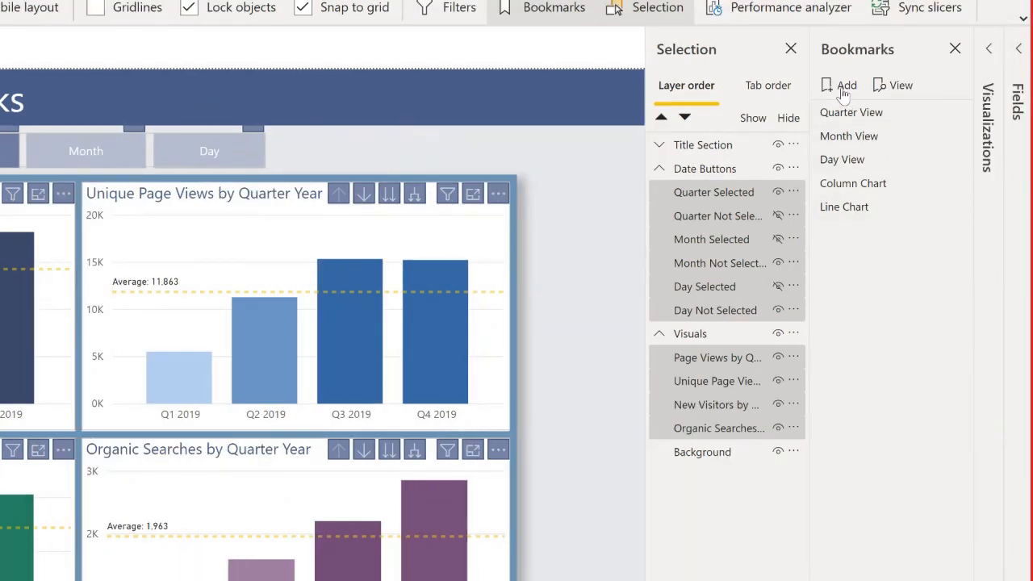
Add a new bookmark of the current state and name it Quarter Test.
left_click(843, 91)
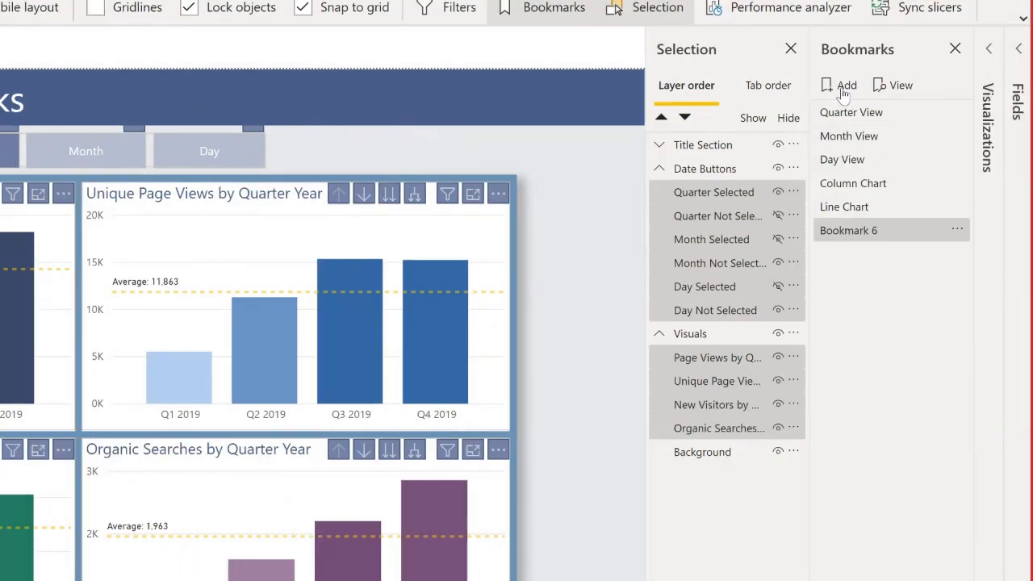
left_click(958, 233)
left_click(854, 265)
type("Quarter Test")
key("Return")
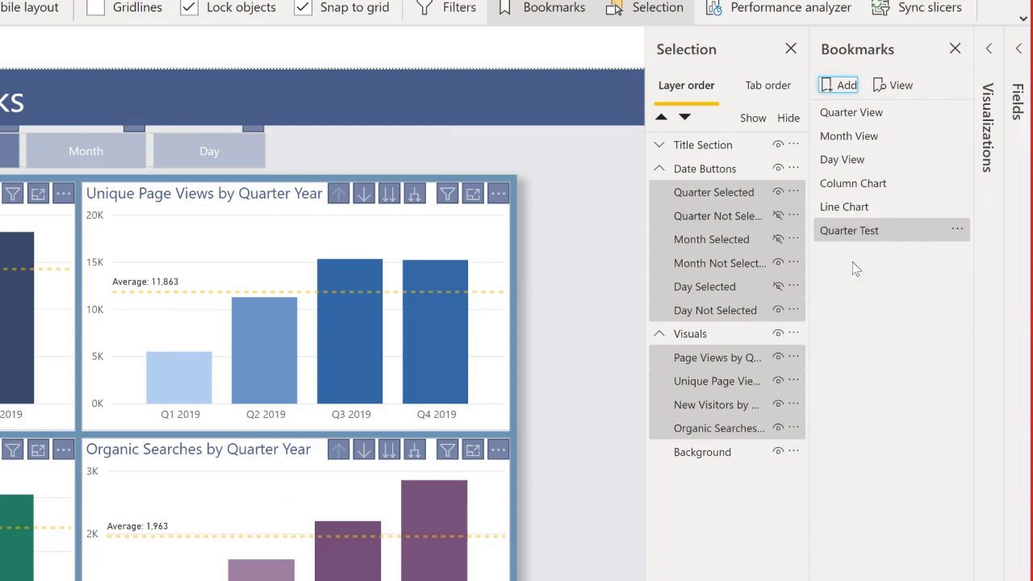
Turn off Current page for the Quarter Test bookmark, restrict it to Selected visuals, and clear the selection on the canvas.
left_click(957, 230)
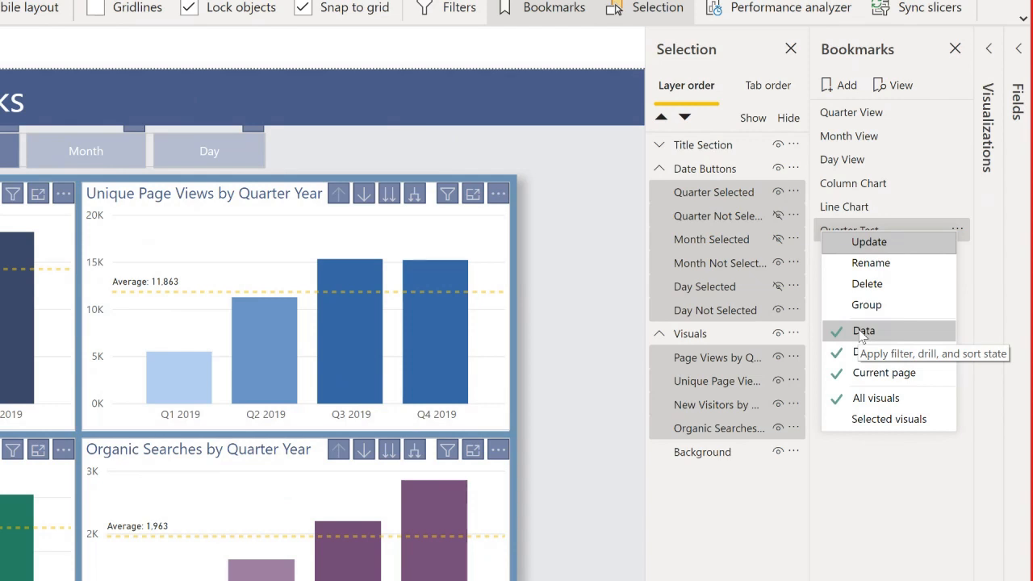
left_click(870, 373)
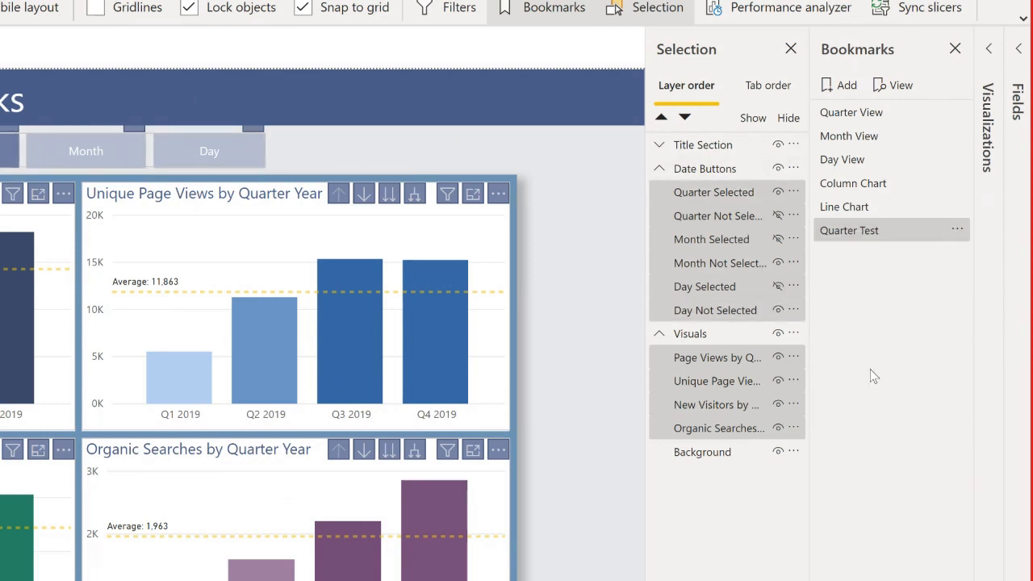
left_click(957, 231)
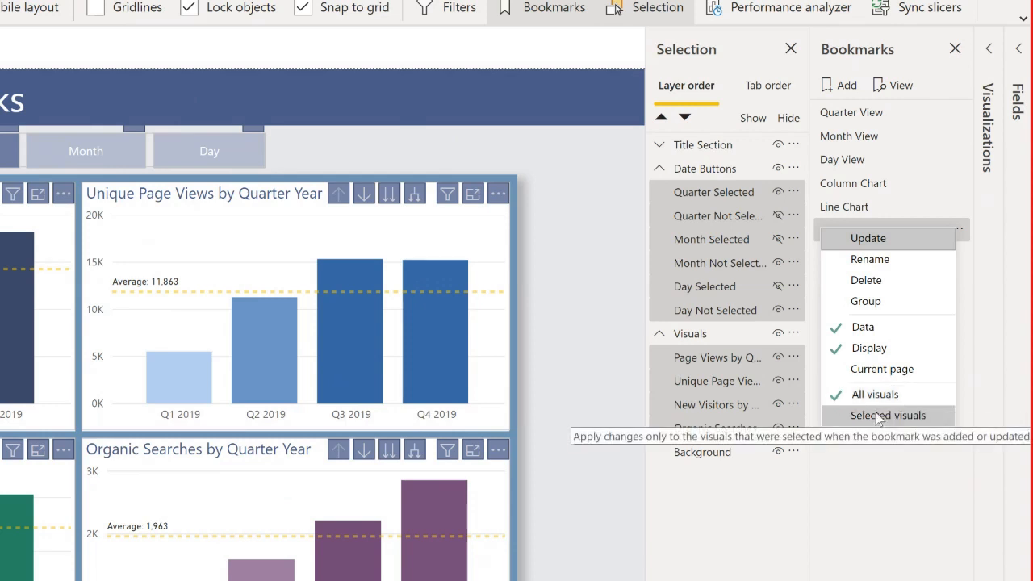
left_click(878, 415)
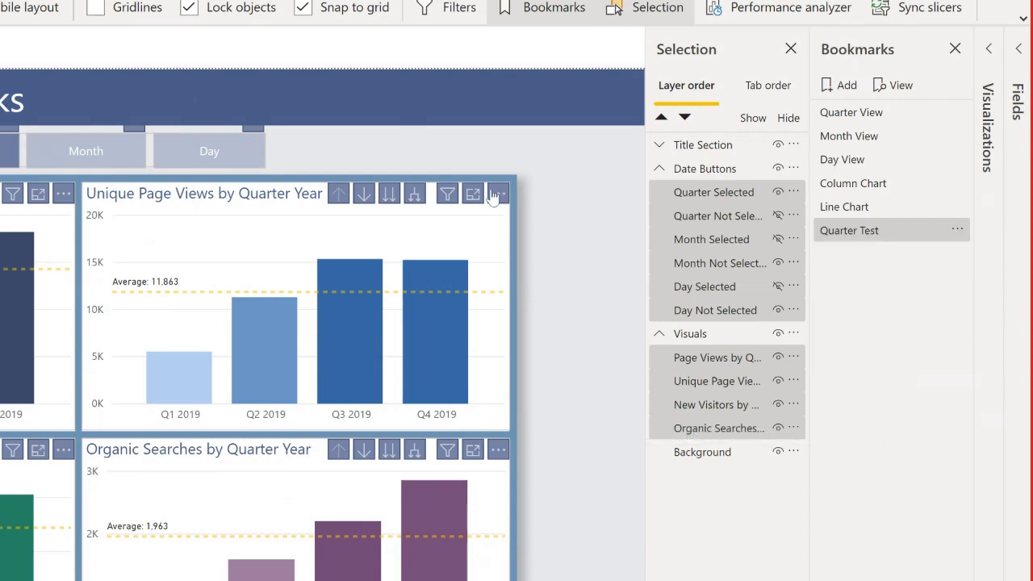
left_click(565, 185)
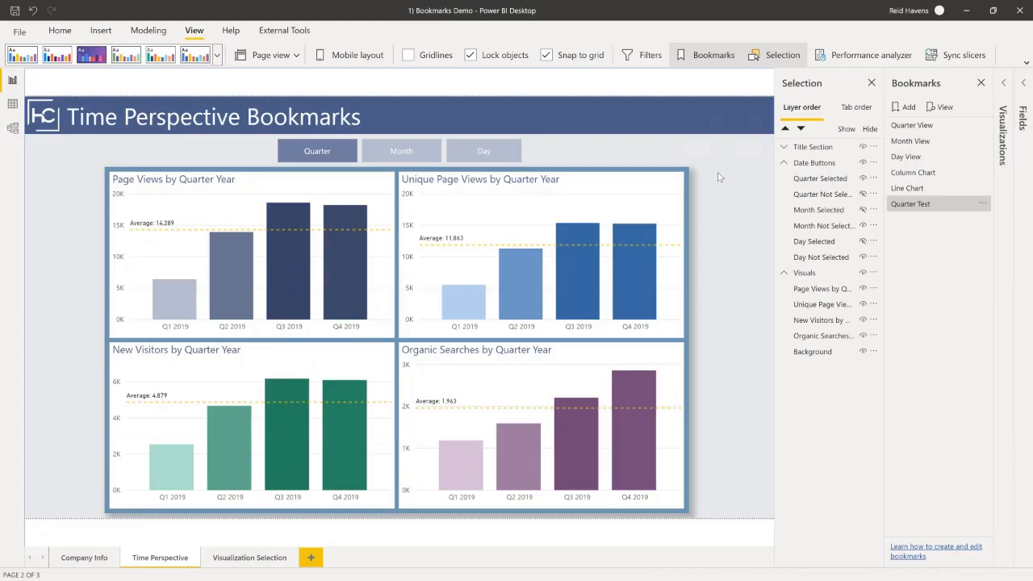
Test the Quarter Test bookmark by applying Month View first and Quarter Test after it.
left_click(921, 144)
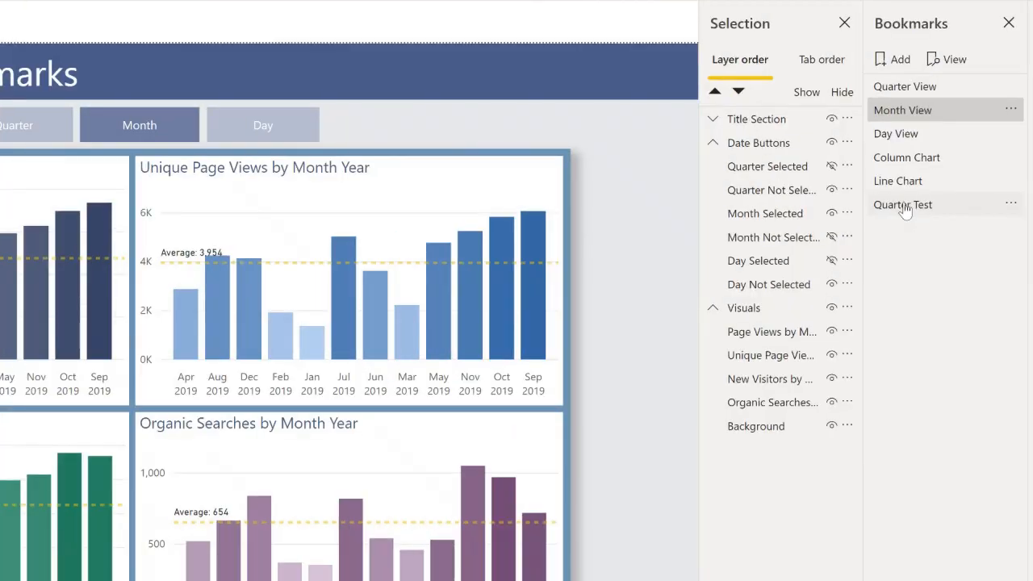
left_click(904, 206)
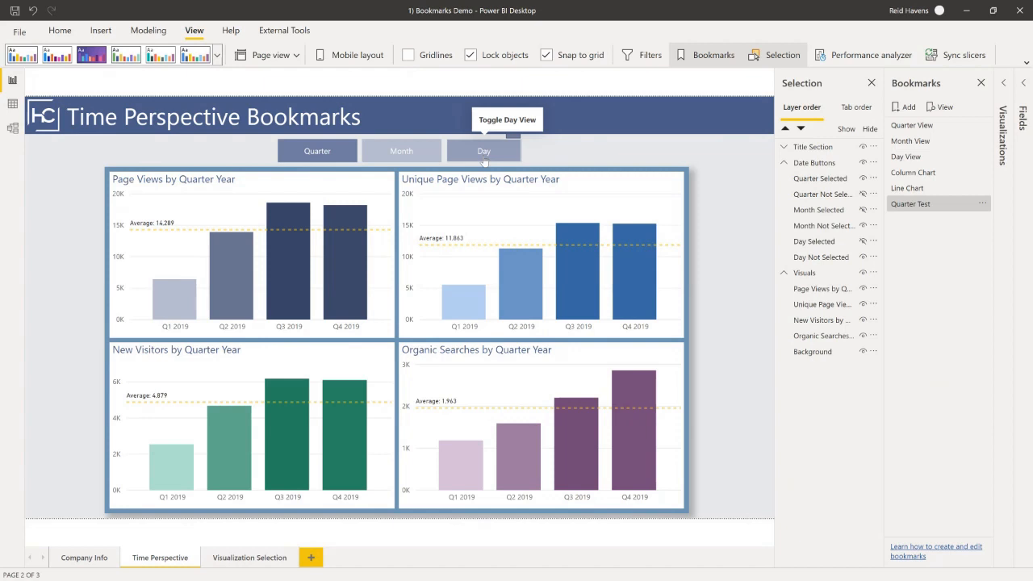
Select the unselected-state Month button on the canvas and examine its Action settings.
left_click(402, 153)
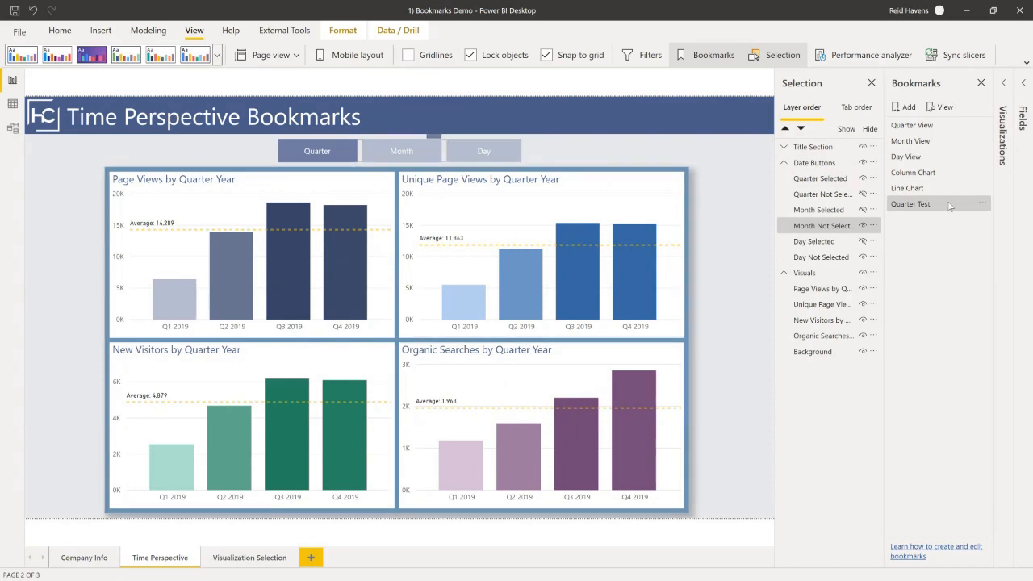
left_click(1006, 86)
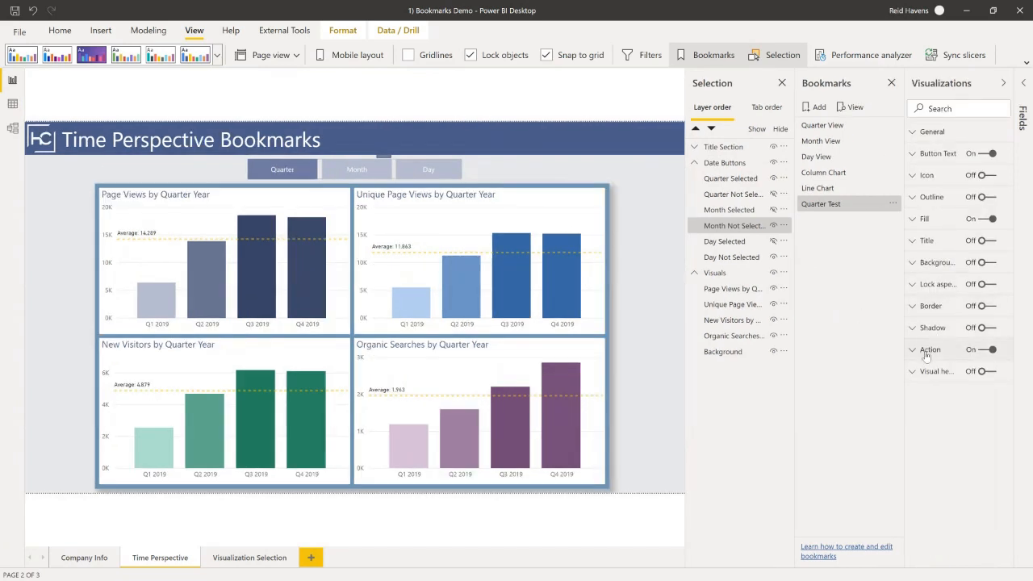
left_click(928, 354)
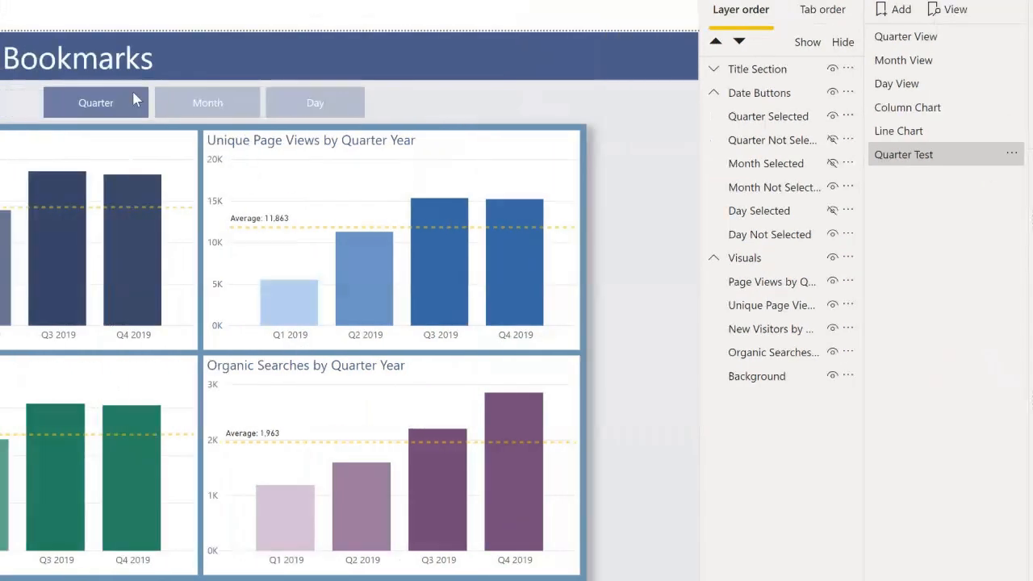
Switch the report to the month view with its Month button, and select the Quarter button on the canvas.
left_click(202, 103, "ctrl")
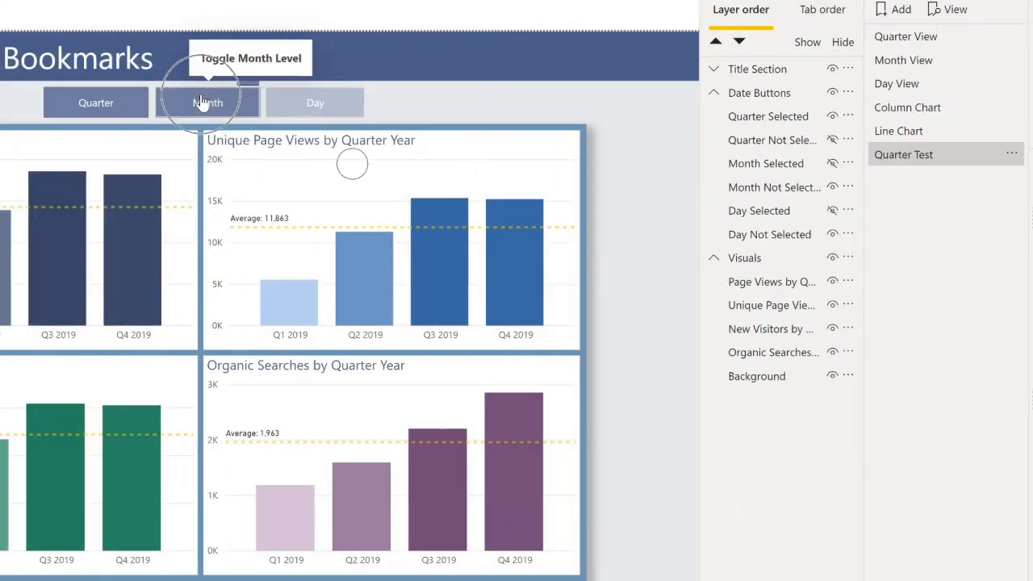
left_click(114, 113, "ctrl")
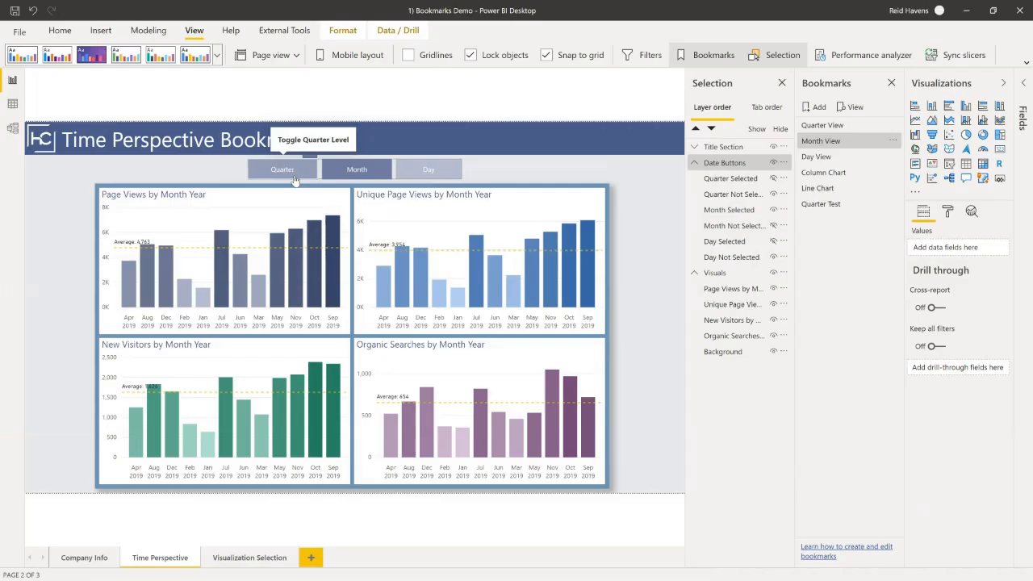
Switch to the PowerPoint presentation and go to slide 15, the Questions? slide.
key("super")
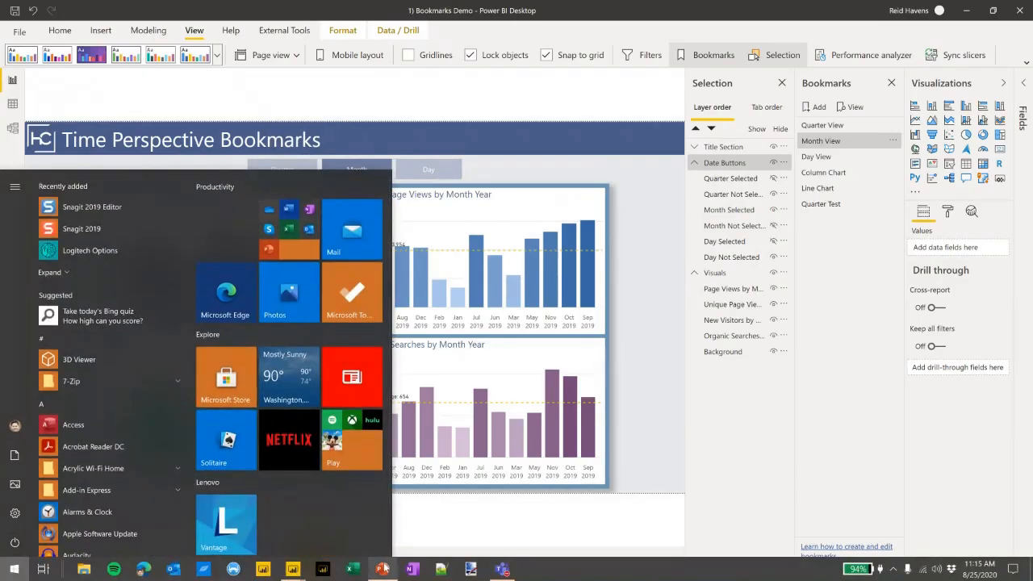
left_click(381, 575)
scroll(89, 459, "down", 1)
left_click(75, 467)
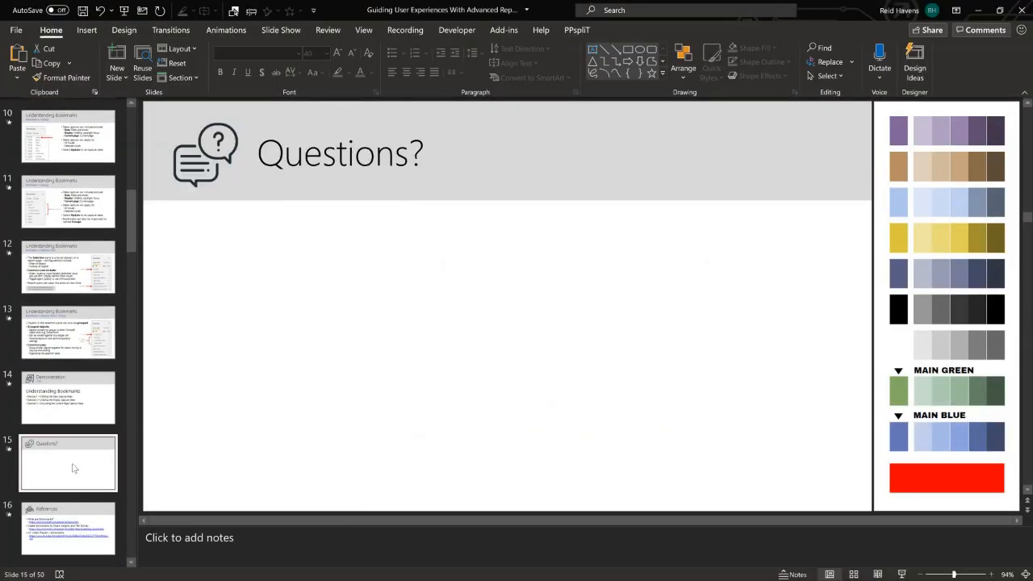
Check the live meeting window in Teams, and return to PowerPoint to start the slide show from the Questions? slide.
key("super")
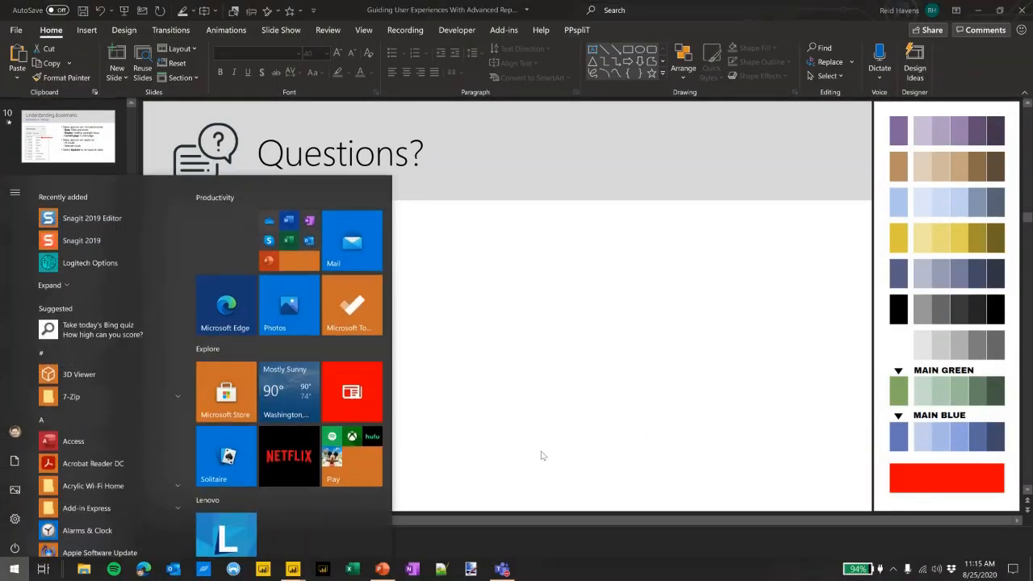
left_click(504, 572)
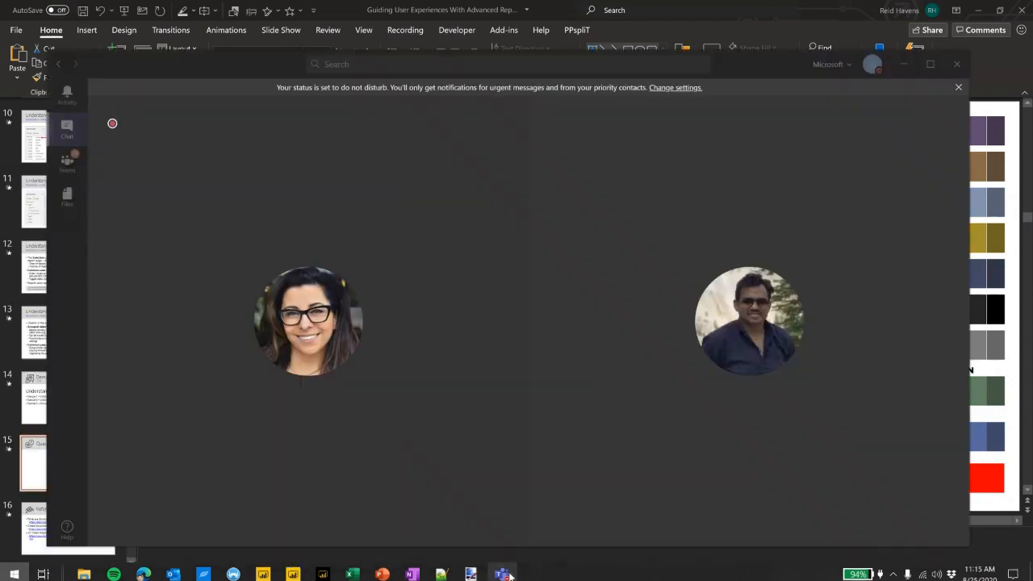
left_click(766, 30)
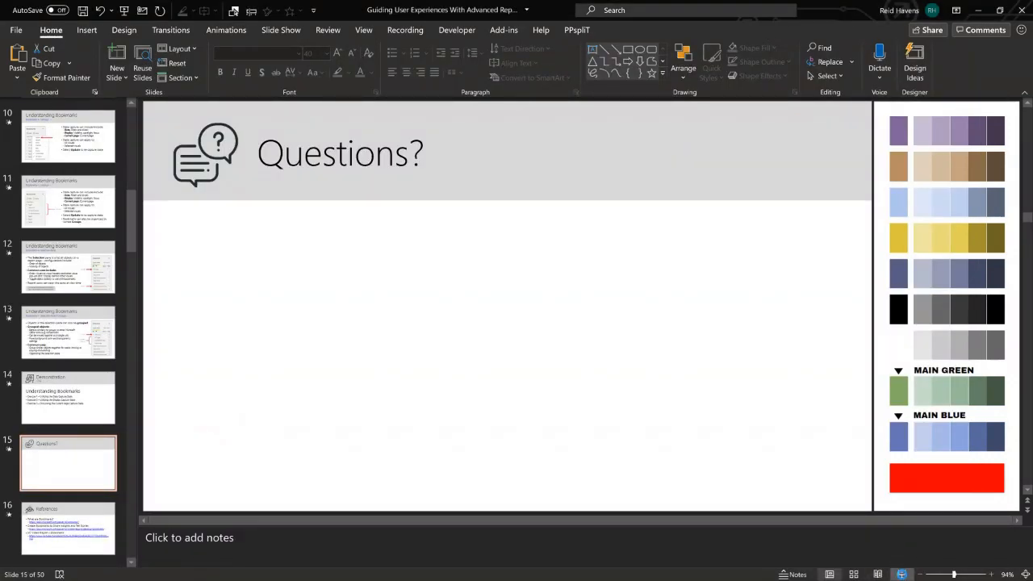
key("shift+F5")
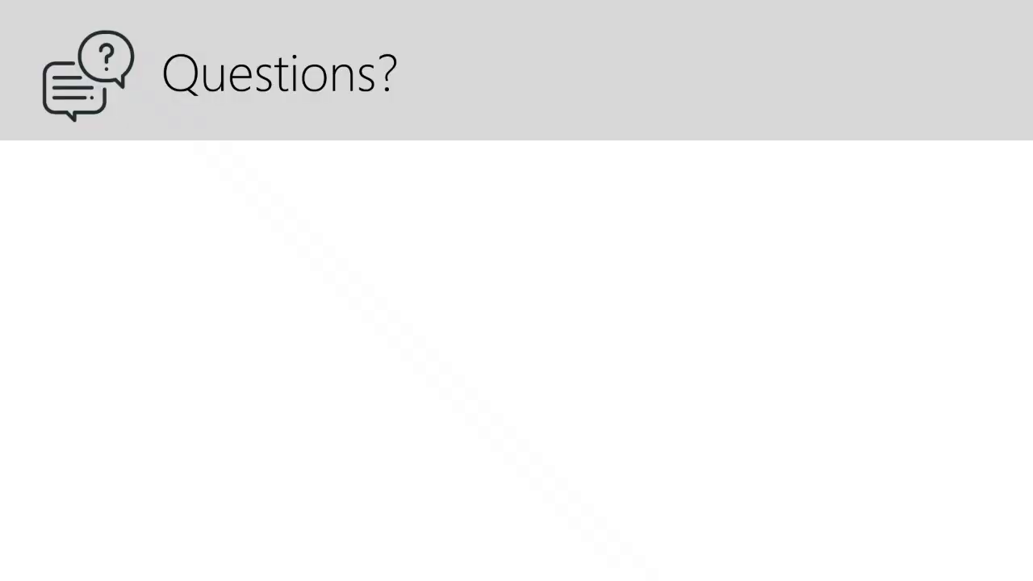
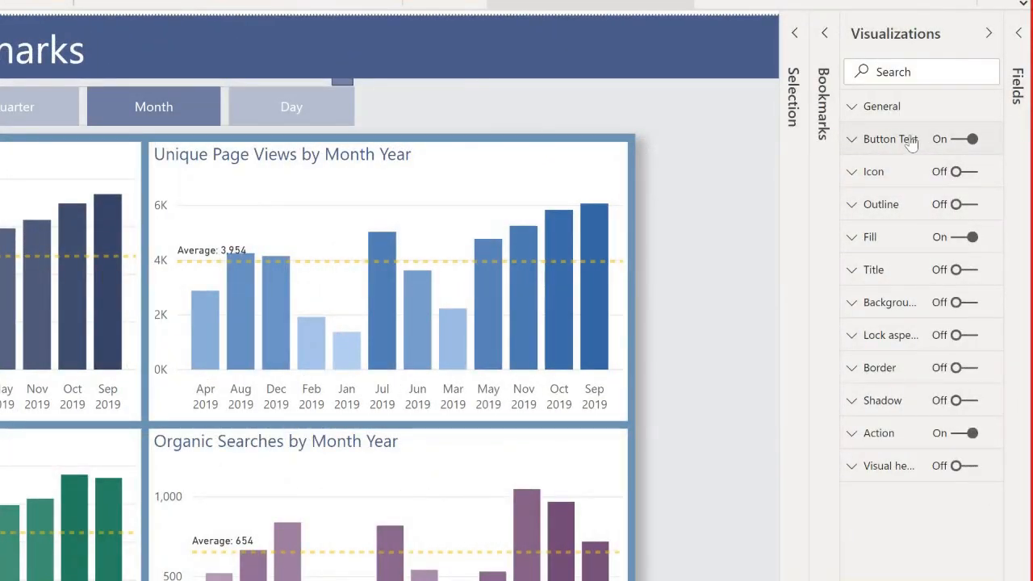
Examine the Day button's Fill settings for the default and On hover states, comparing them with the button on the canvas.
left_click(871, 235)
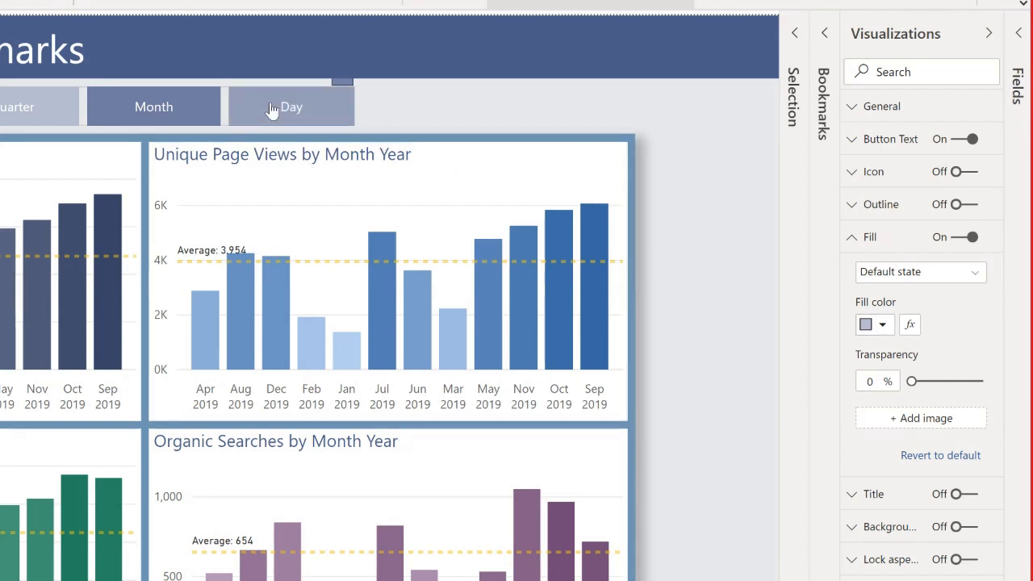
left_click(891, 274)
left_click(888, 311)
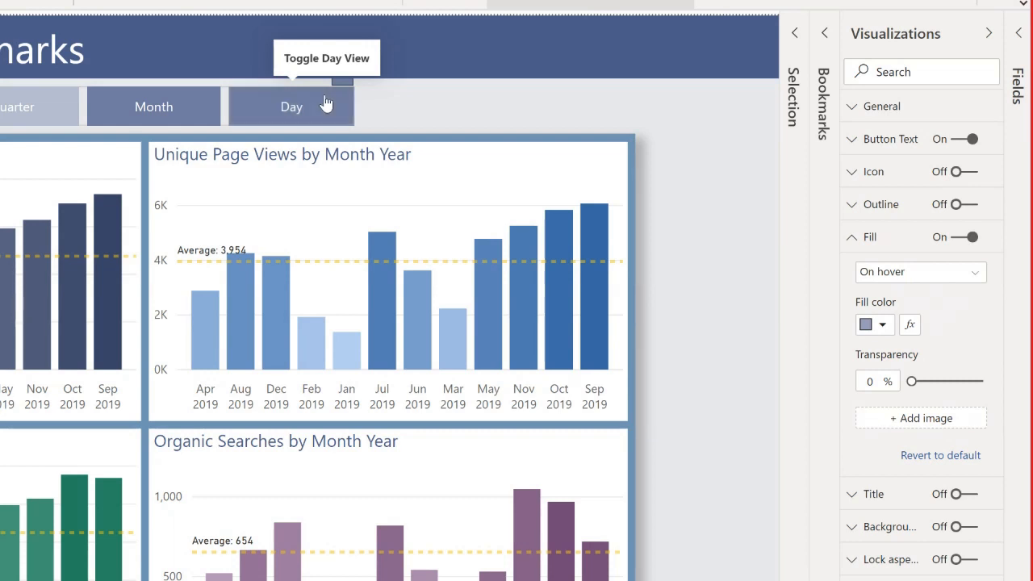
right_click(326, 101)
left_click(300, 110)
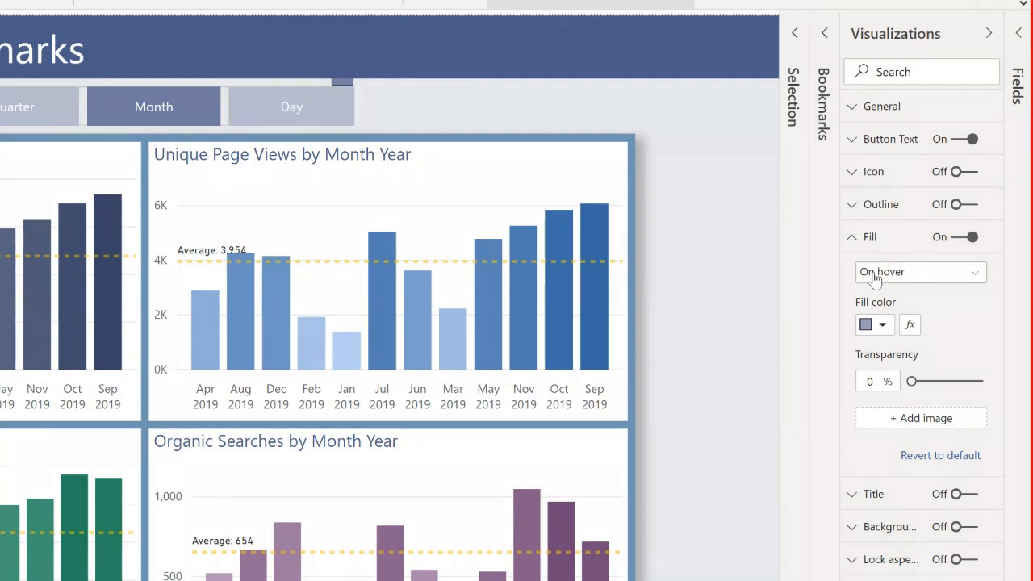
Examine the Day button's fill color for the On press and Disabled states.
left_click(880, 272)
left_click(881, 333)
left_click(310, 119)
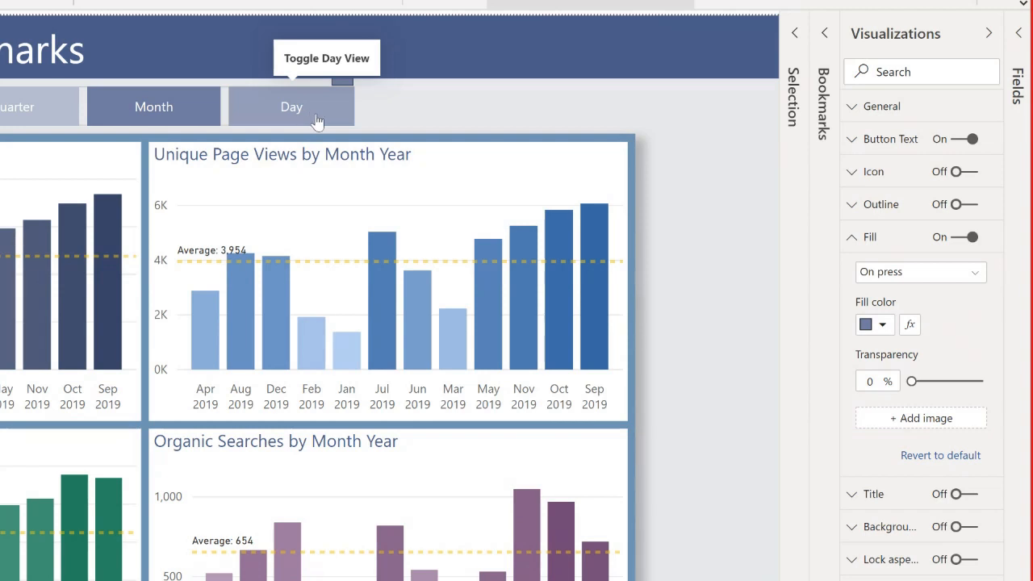
left_click(937, 274)
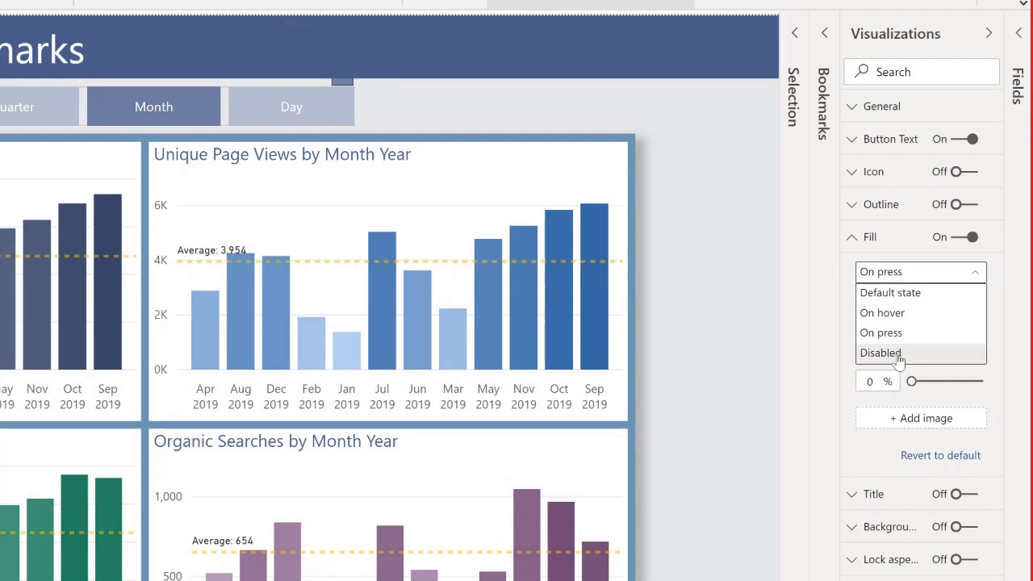
left_click(904, 353)
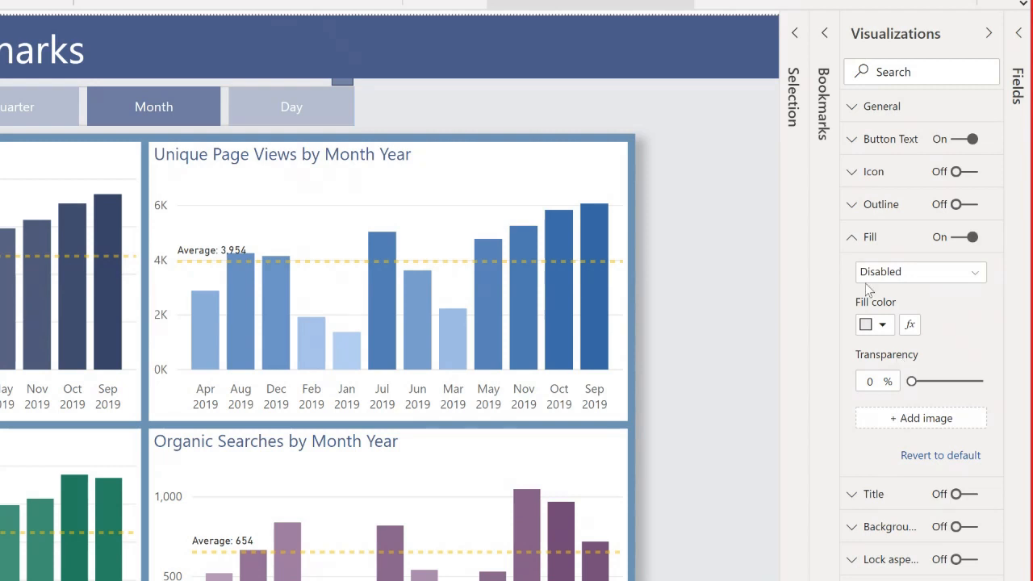
left_click(870, 237)
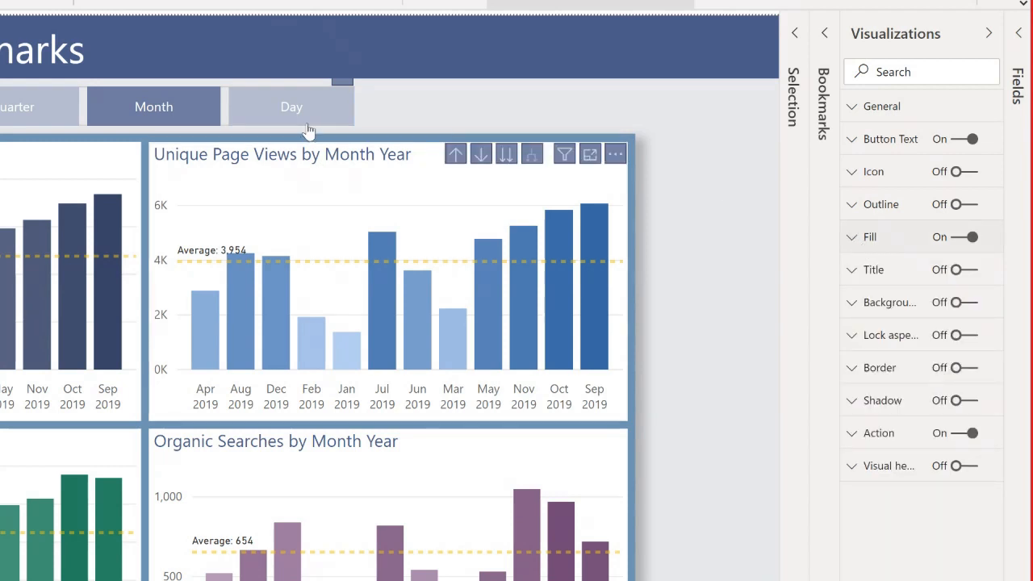
Review the Day button's Button Text settings for the default state.
left_click(898, 147)
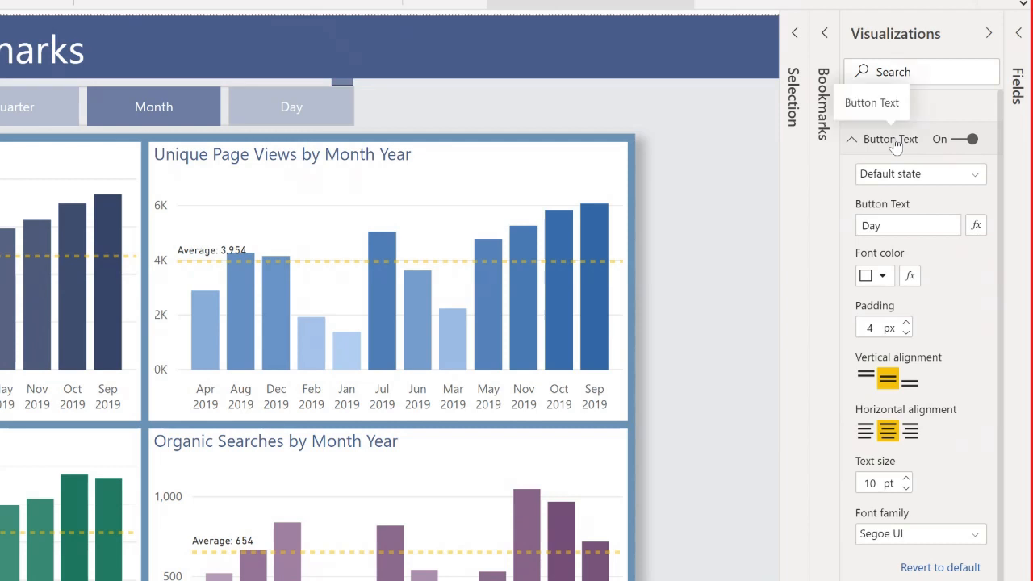
left_click(894, 144)
left_click(865, 178)
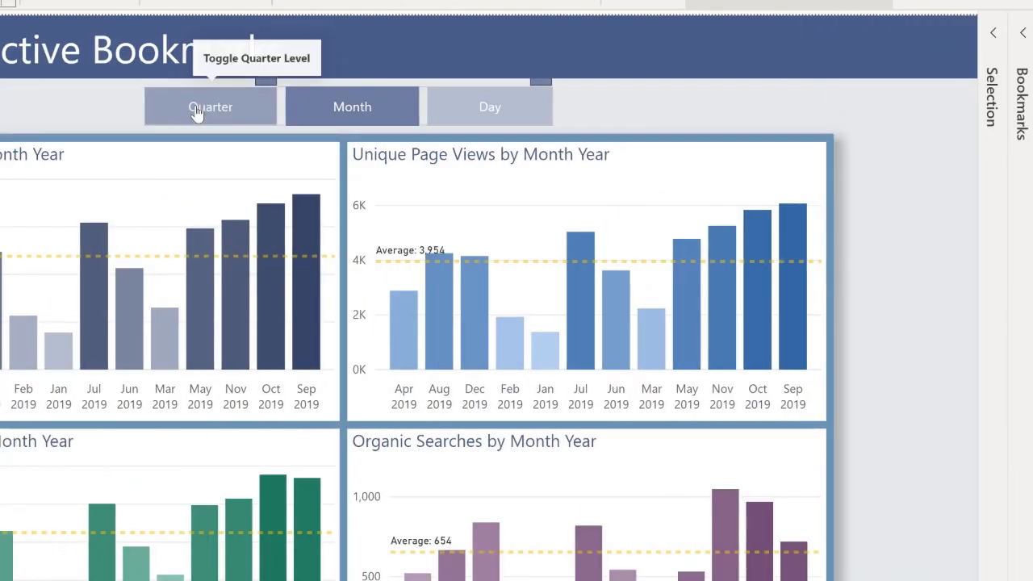
Select the Month button on the canvas and examine its default-state fill color.
left_click(346, 110)
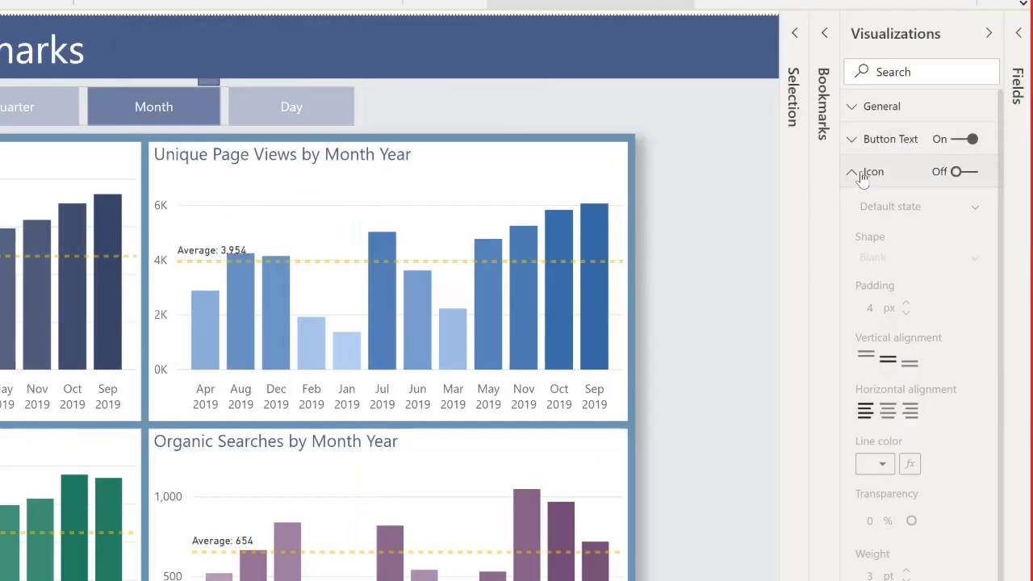
left_click(862, 179)
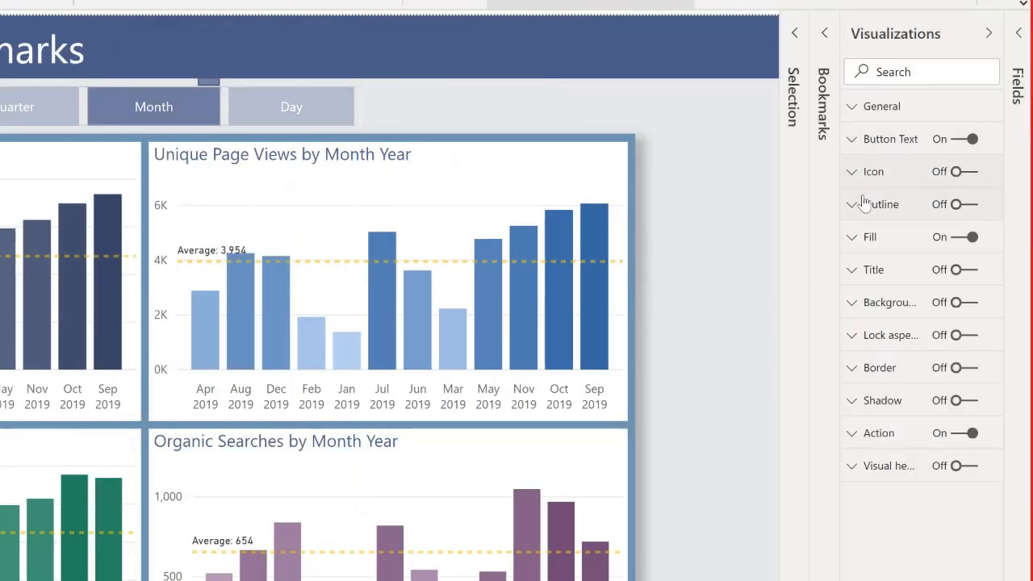
left_click(868, 240)
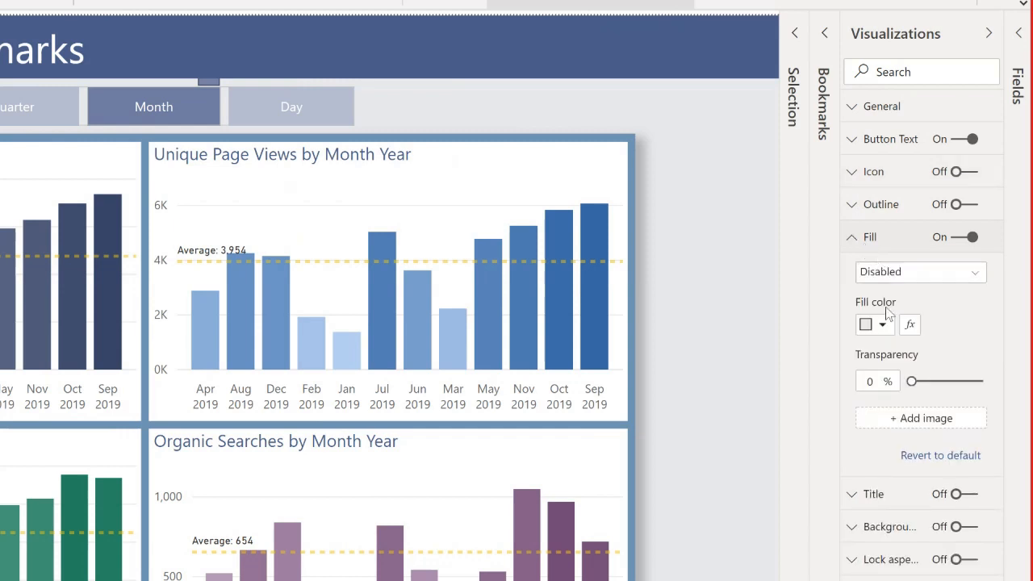
left_click(888, 272)
left_click(888, 290)
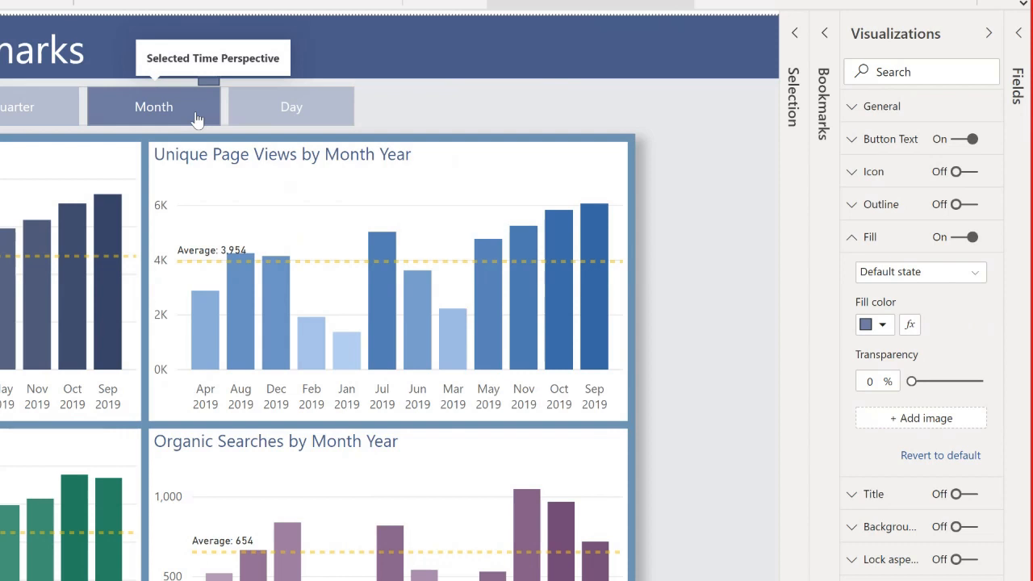
left_click(881, 245)
Compare the Action bookmark settings of the Month and Day buttons, switching the report to the day view and back to month.
left_click(869, 436)
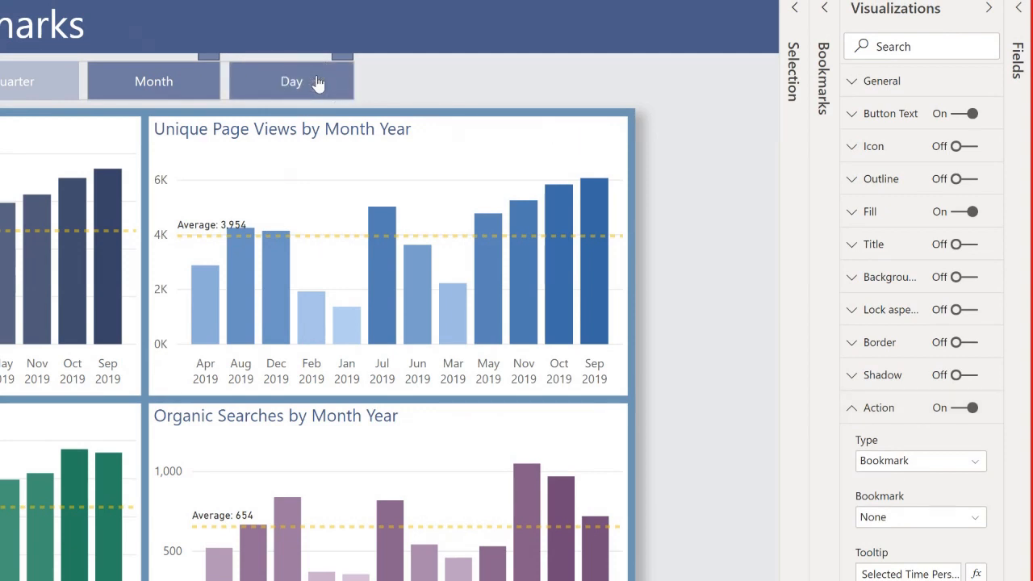
left_click(318, 84, "ctrl")
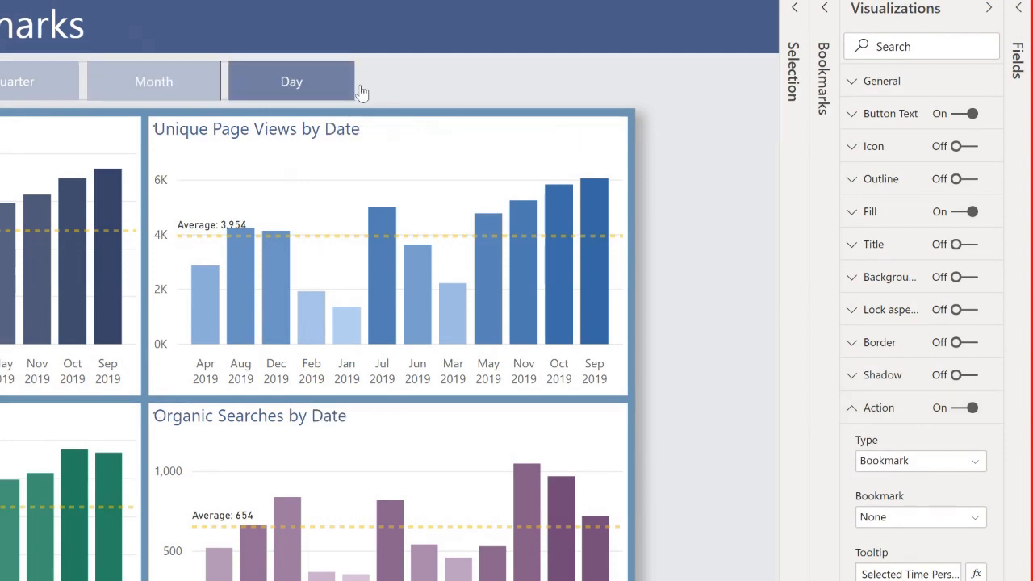
left_click(181, 95, "ctrl")
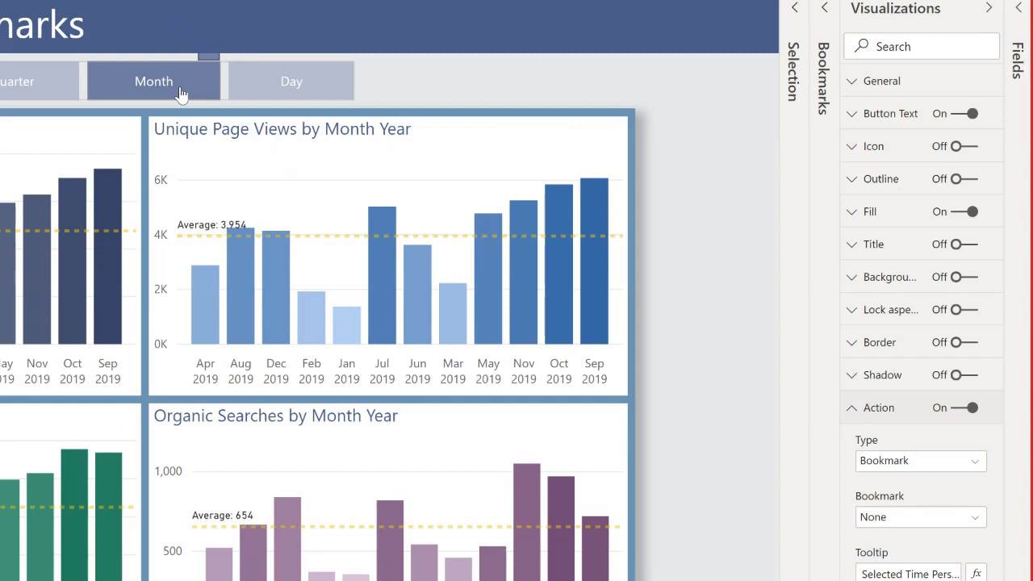
left_click(320, 95)
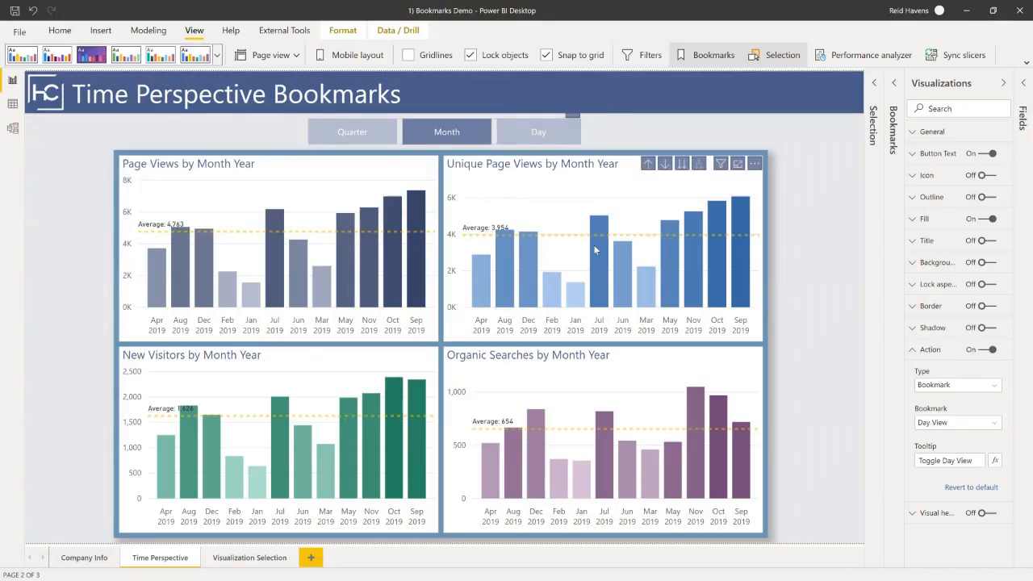
Switch to the Toggle Buttons report window in Power BI Desktop.
mouse_move(374, 250)
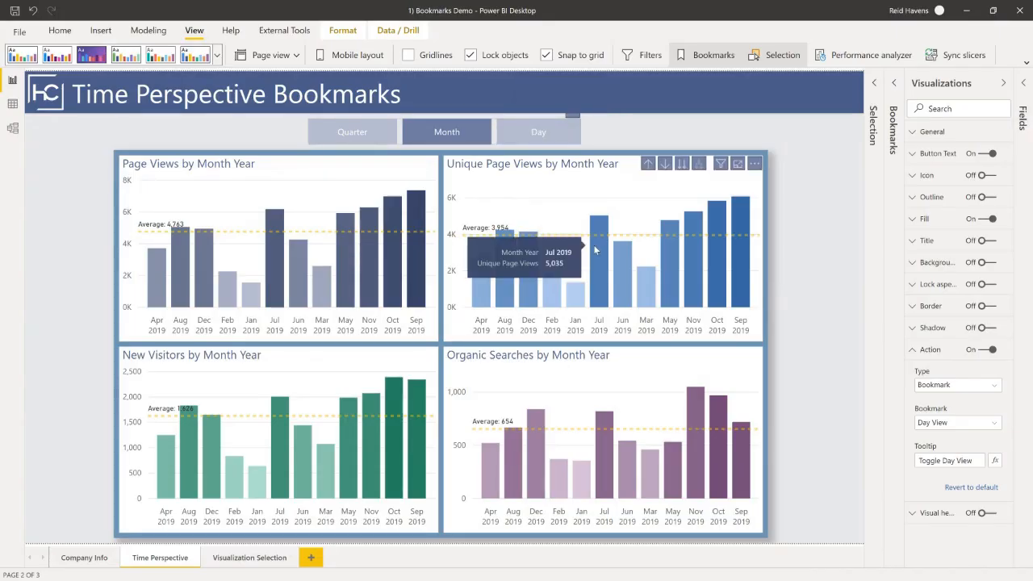
key("super")
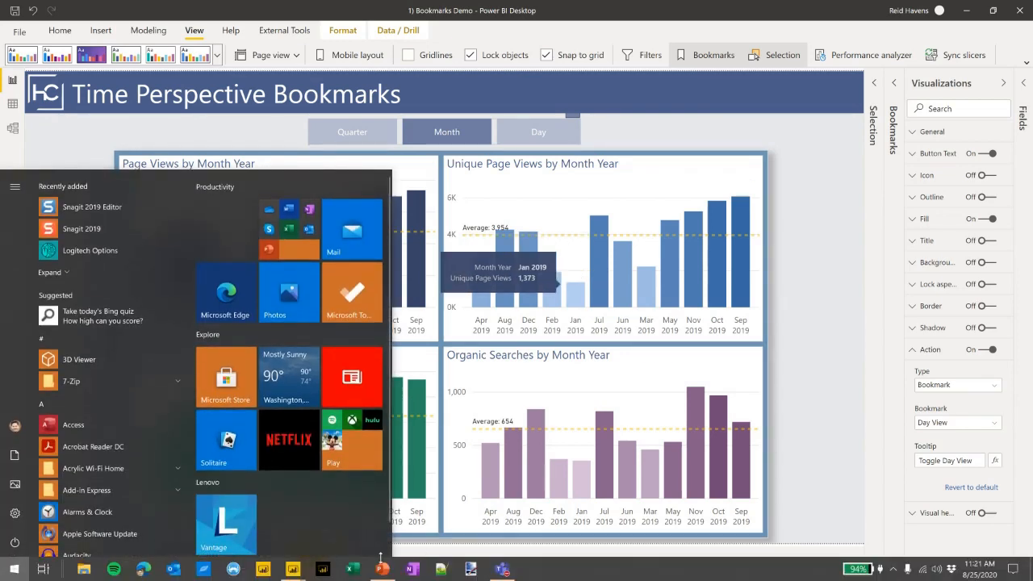
mouse_move(293, 570)
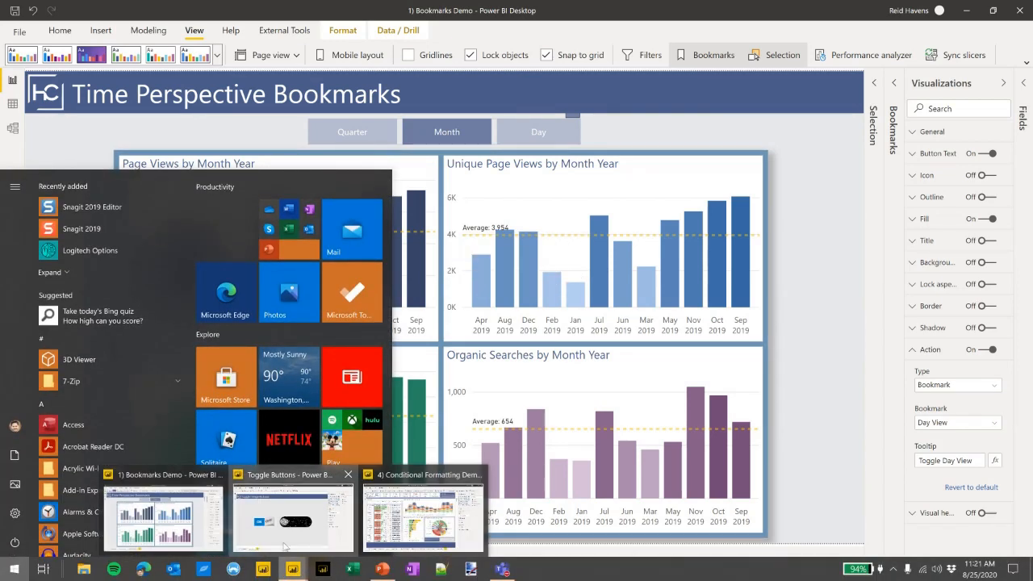
left_click(293, 509)
Collapse the Visualizations and Fields panes and turn on Lock objects for the report.
left_click(838, 91)
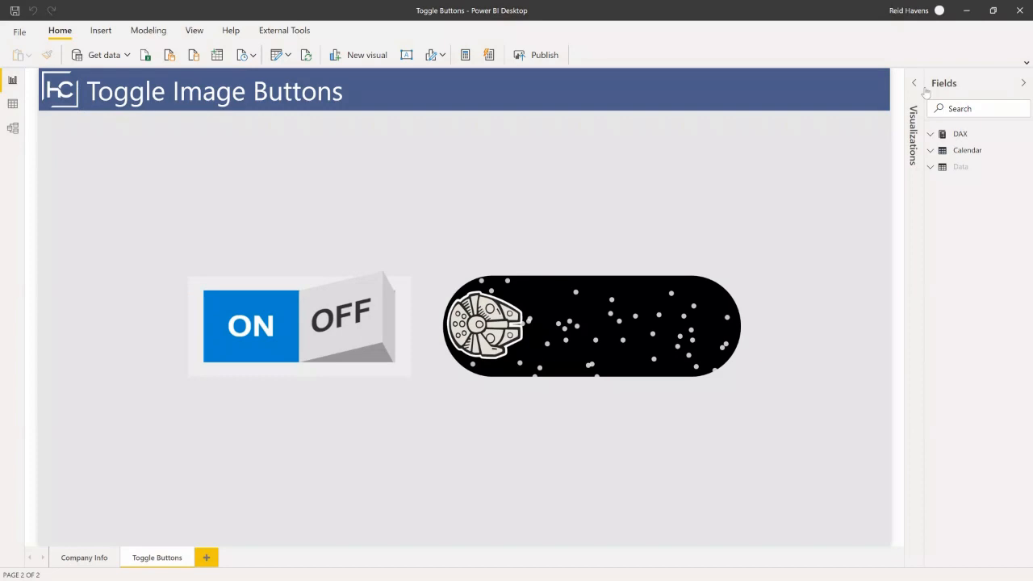
left_click(945, 86)
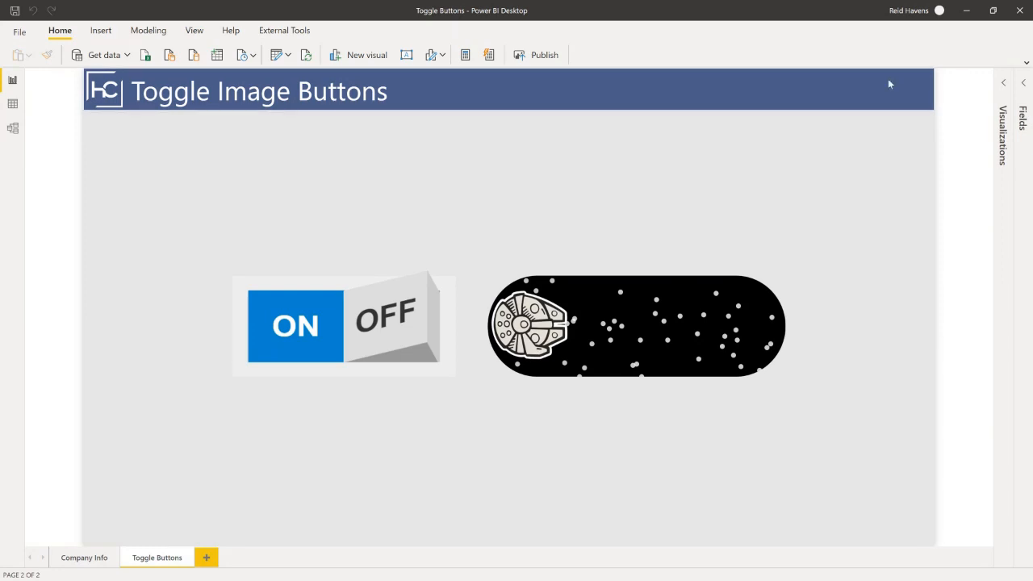
left_click(193, 30)
left_click(470, 55)
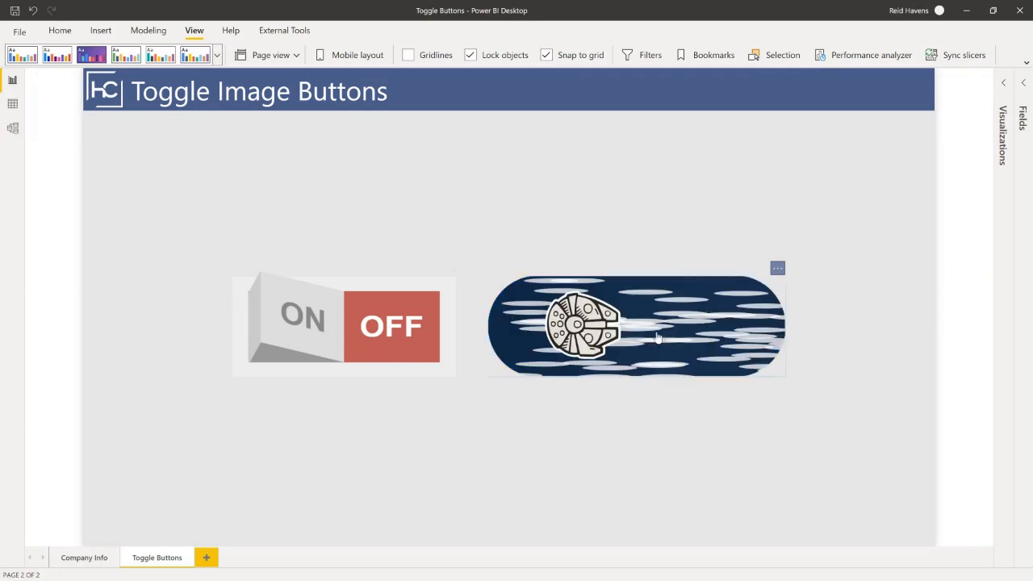
Try out the spaceship image button and the ON/OFF toggle image button on the canvas.
left_click(604, 309, "ctrl")
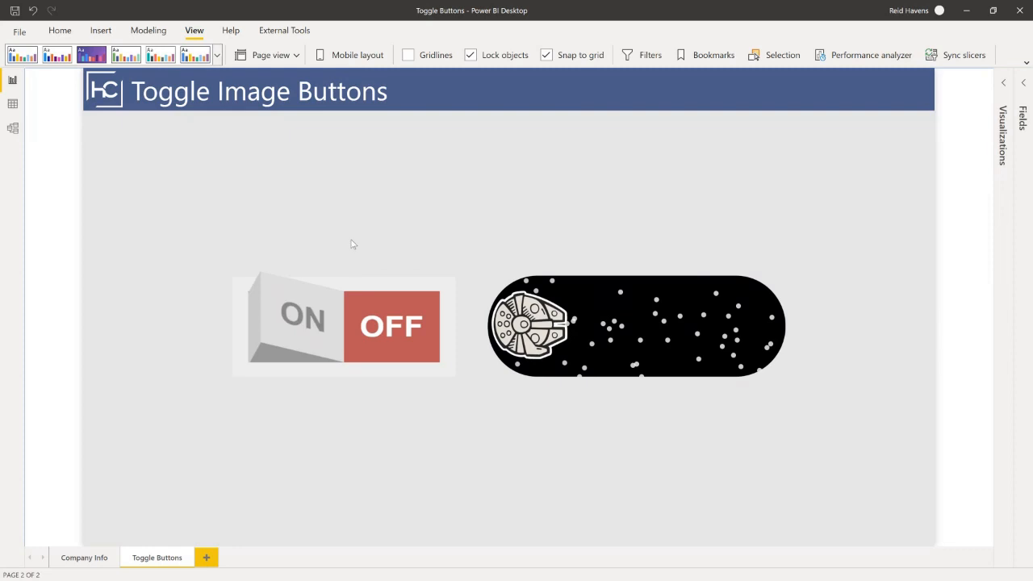
left_click(354, 324)
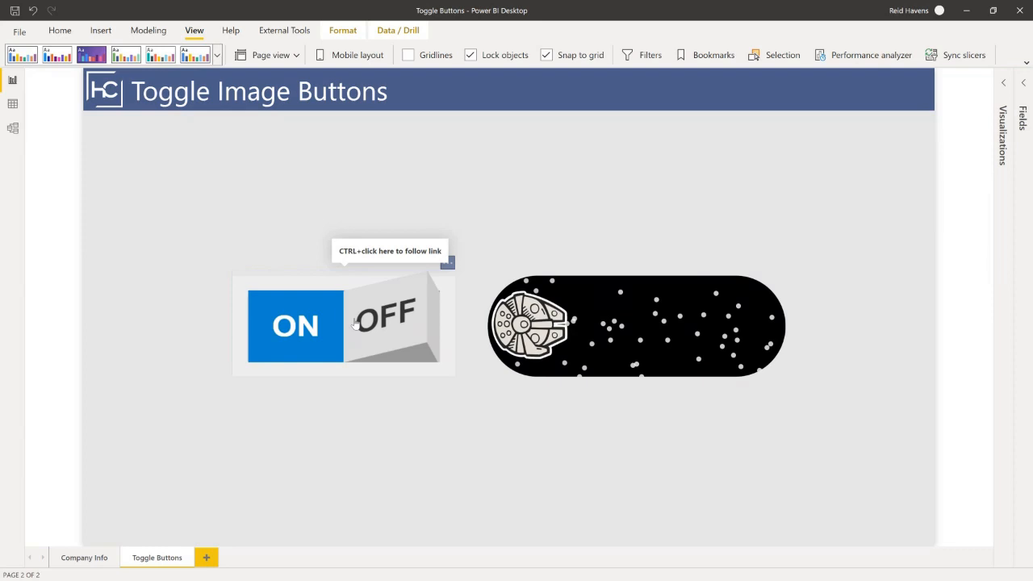
left_click(354, 324, "ctrl")
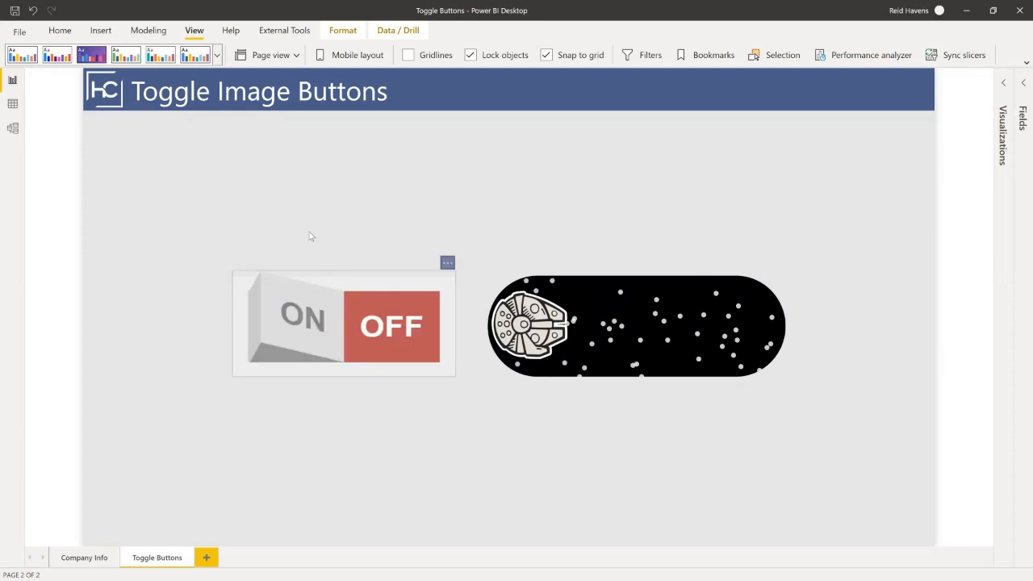
key("super")
left_click(501, 196)
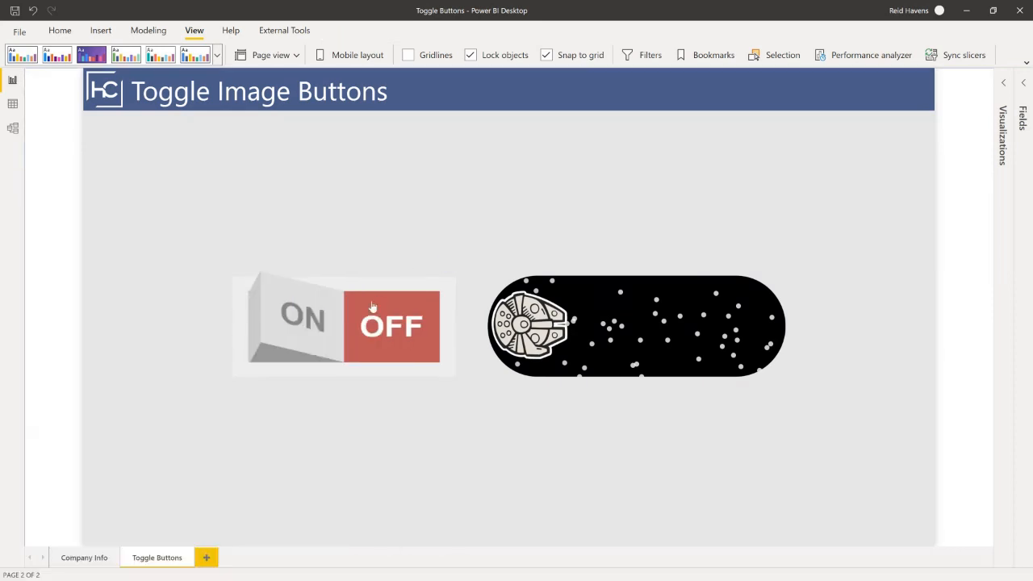
left_click(366, 307, "ctrl")
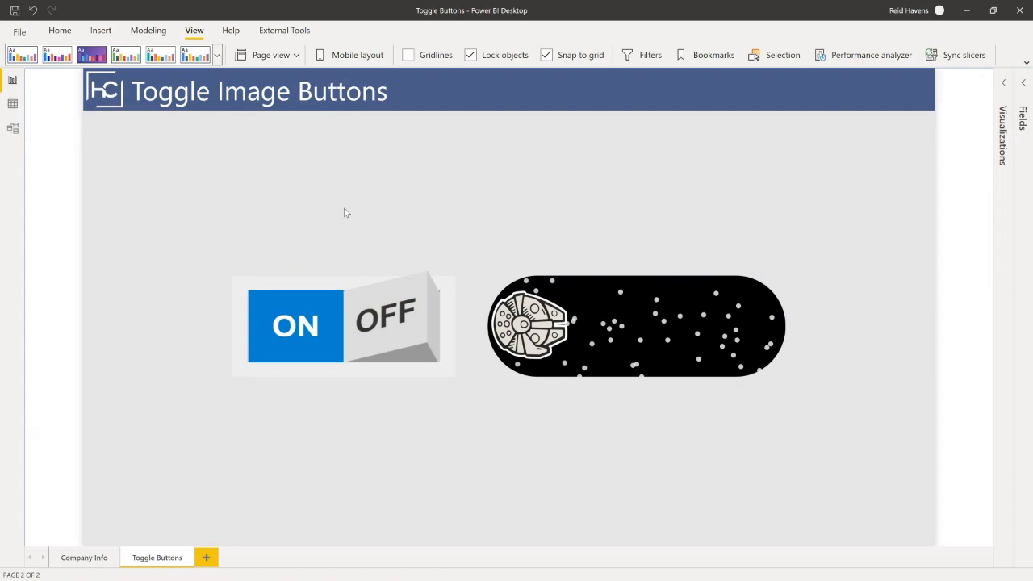
left_click(361, 316, "ctrl")
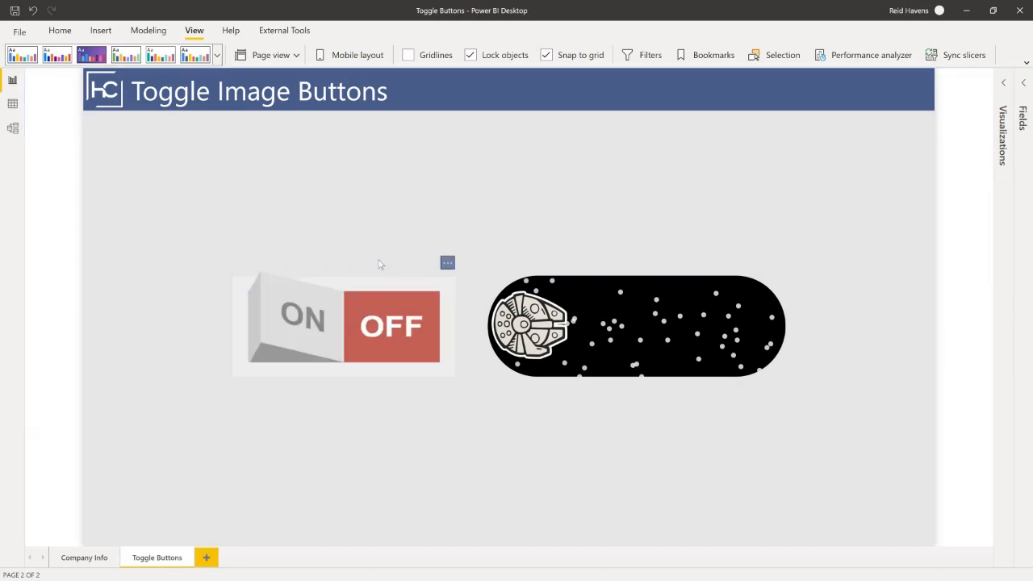
left_click(297, 299, "ctrl")
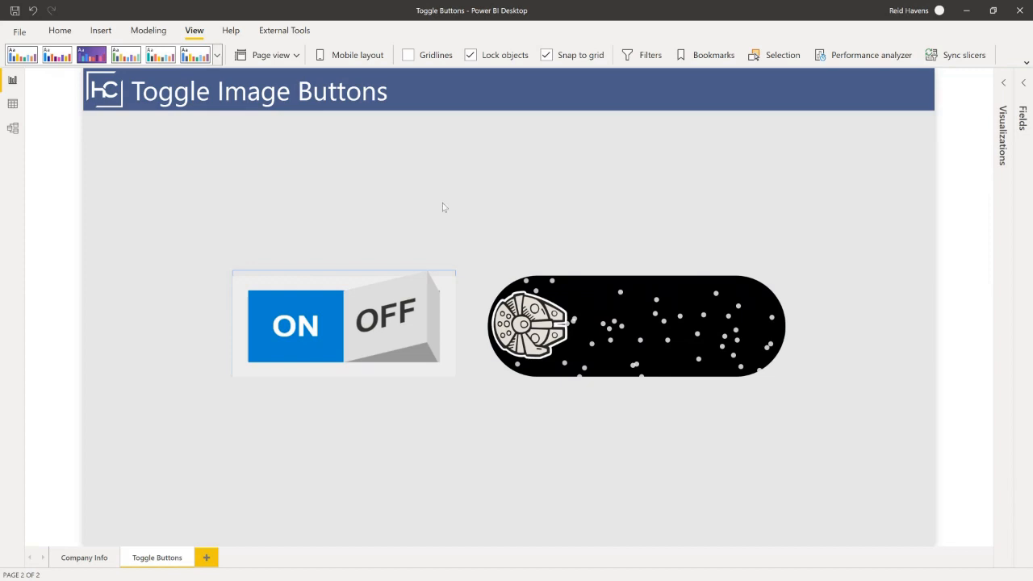
Expand the Visualizations pane and open the Fill settings of the spaceship image button.
left_click(358, 304)
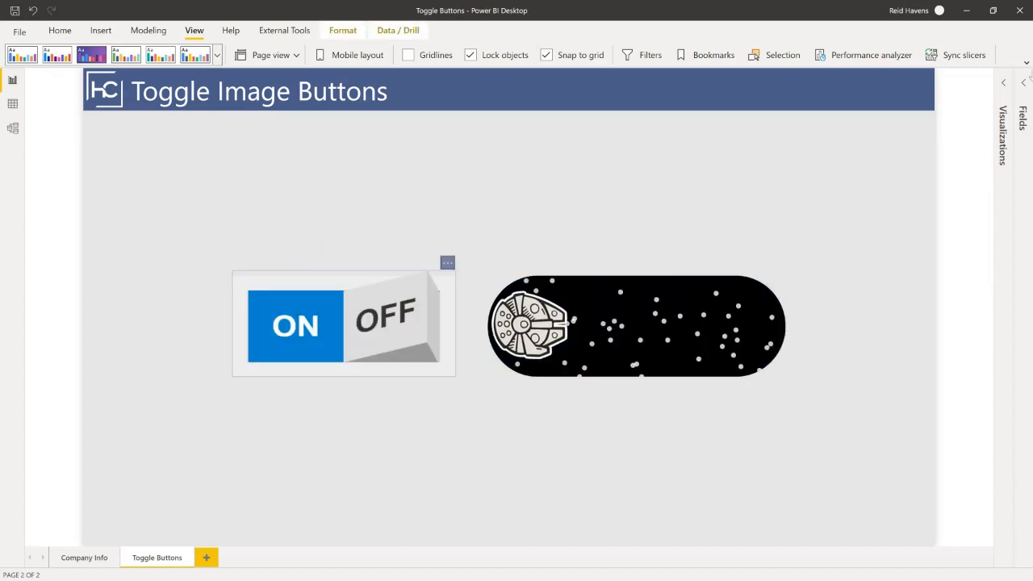
left_click(1006, 86)
left_click(555, 300)
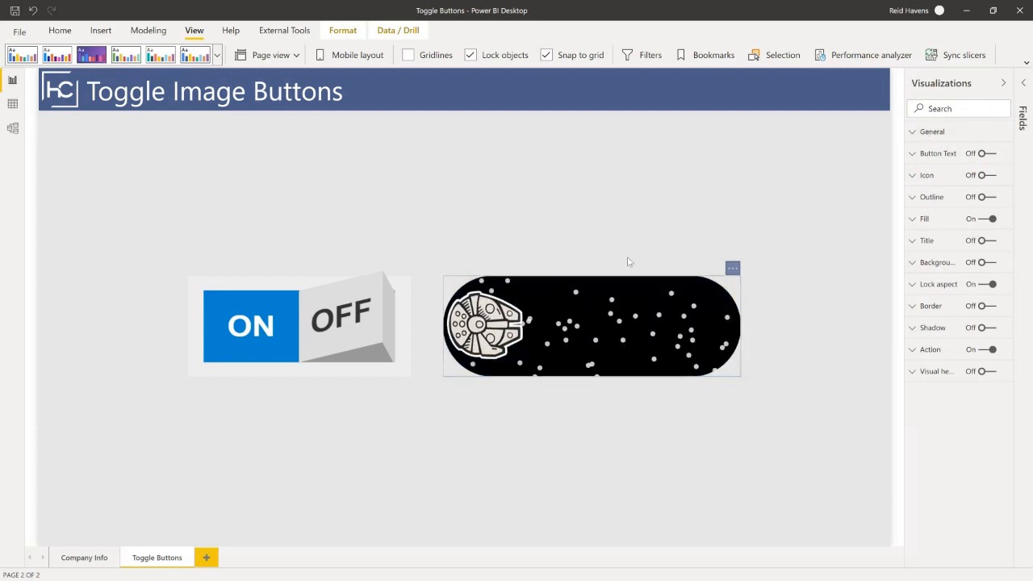
left_click(908, 219)
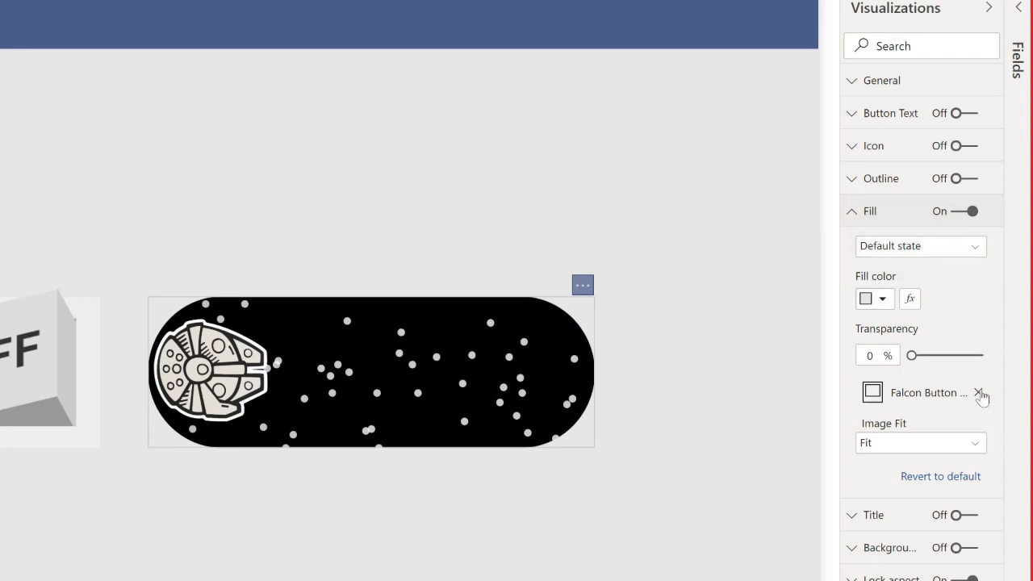
Try removing the default-state fill image from the spaceship button and check which button states accept an image.
left_click(978, 394)
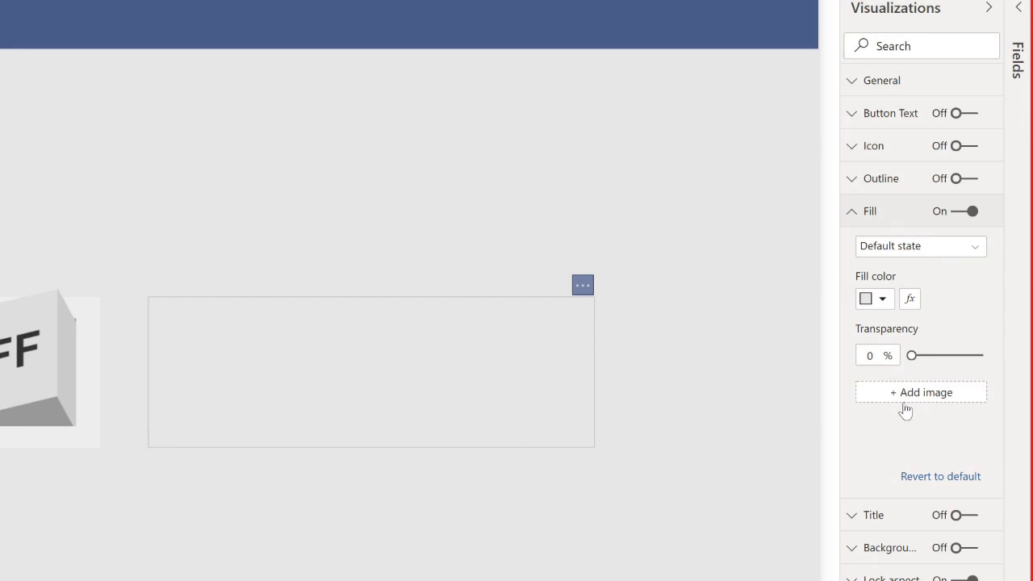
left_click(943, 252)
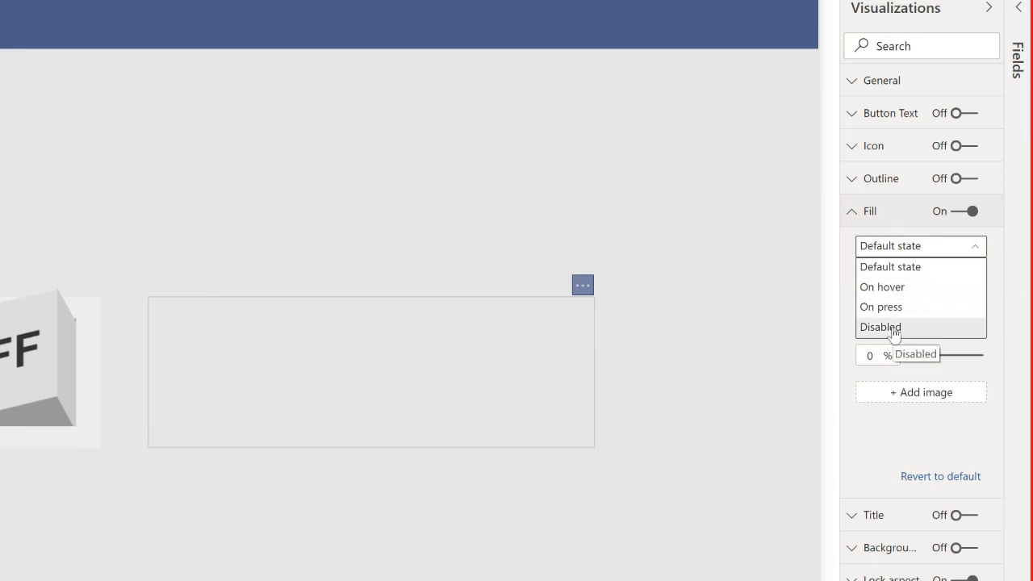
left_click(903, 247)
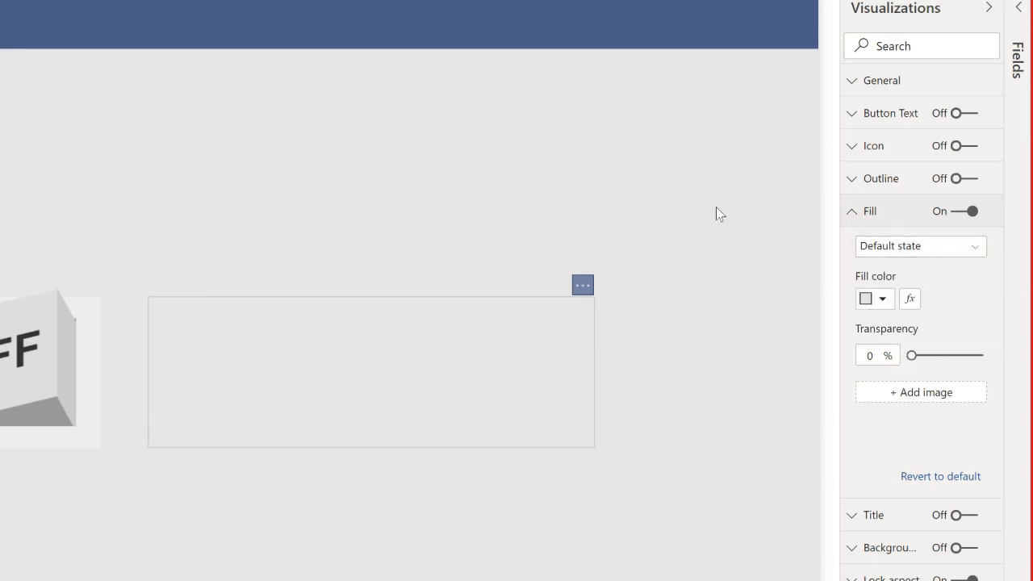
left_click(716, 207)
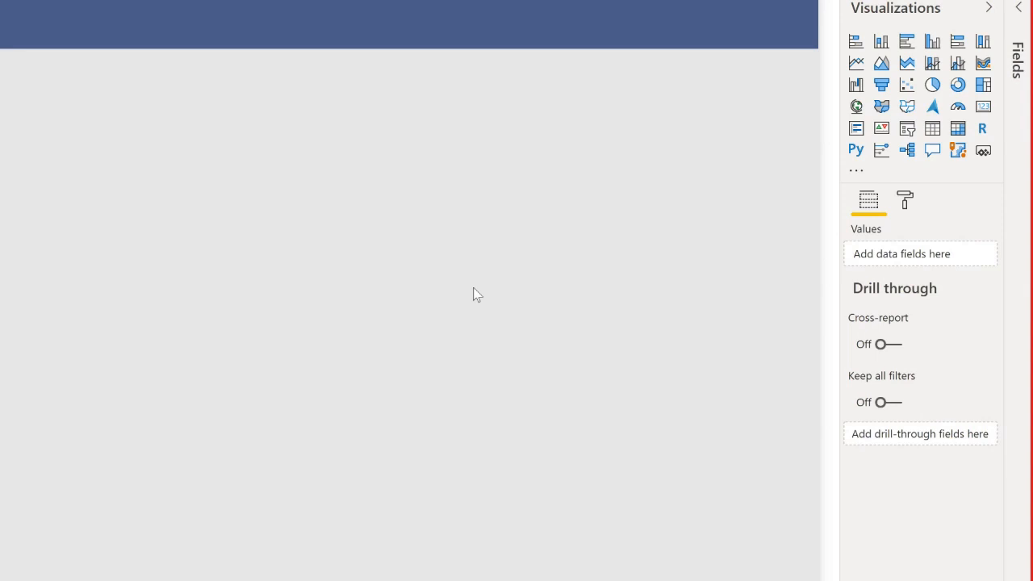
Inspect the spaceship button's fill images for the Default state and the On hover state.
left_click(499, 323)
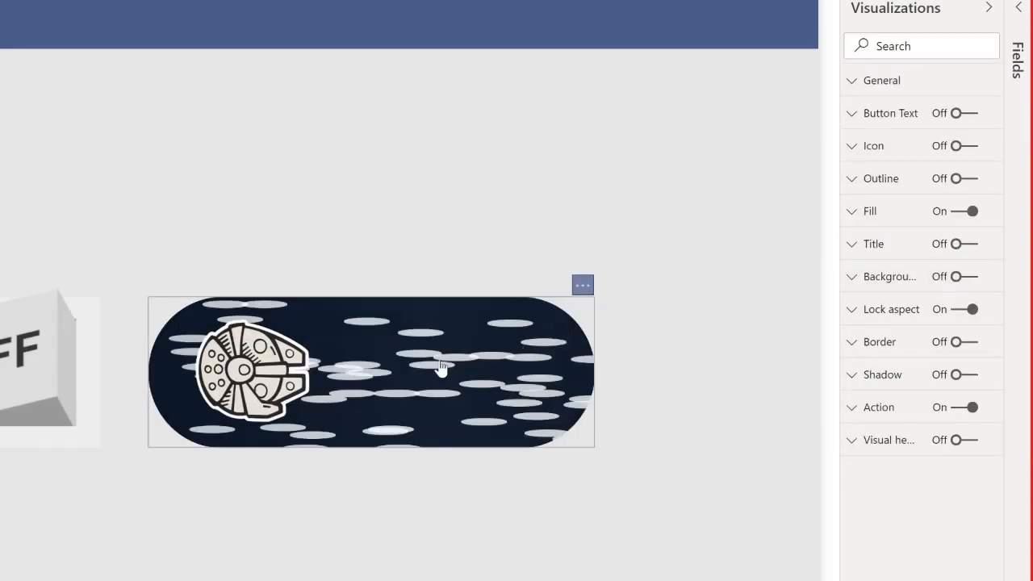
left_click(882, 219)
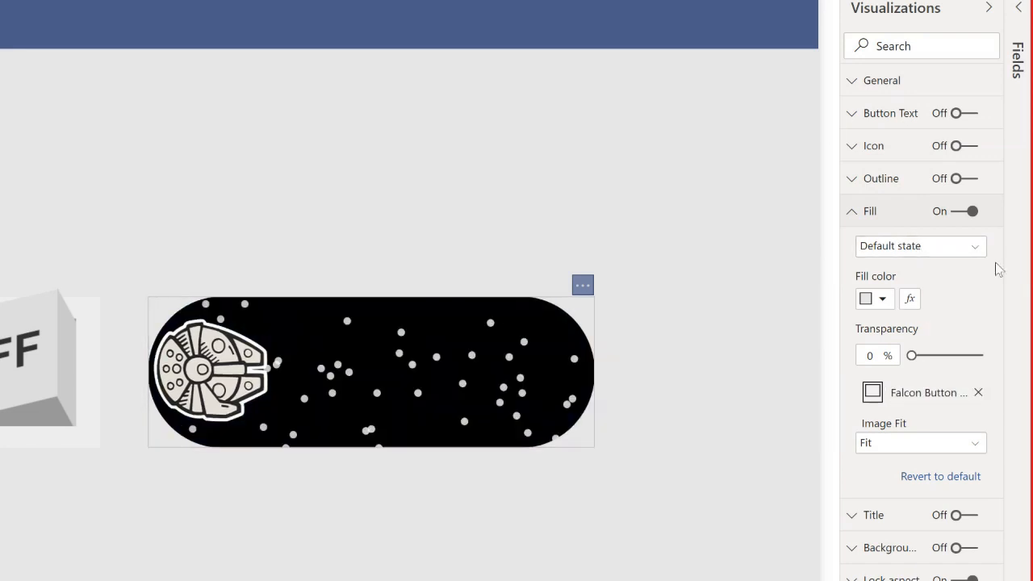
left_click(960, 249)
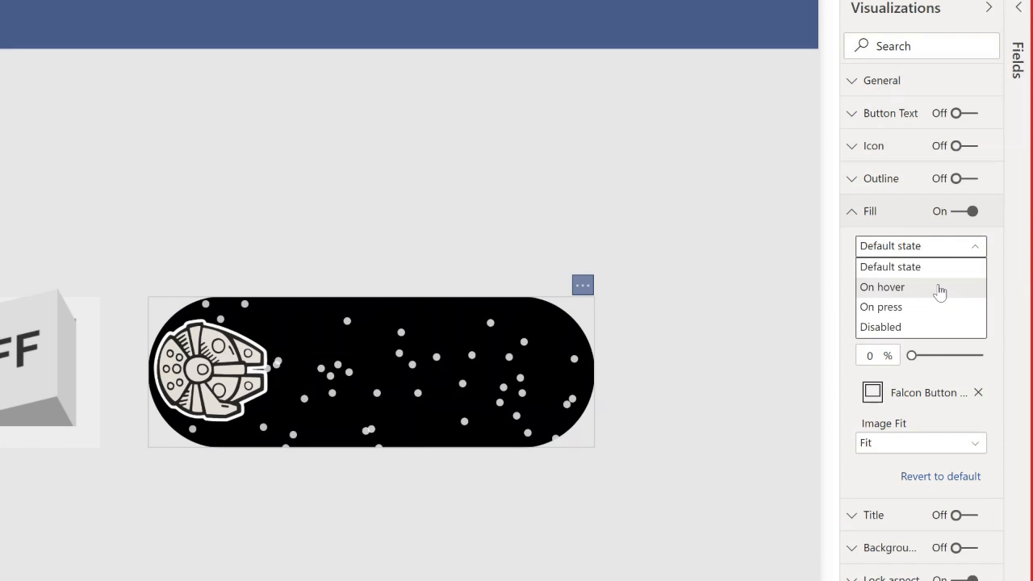
left_click(941, 289)
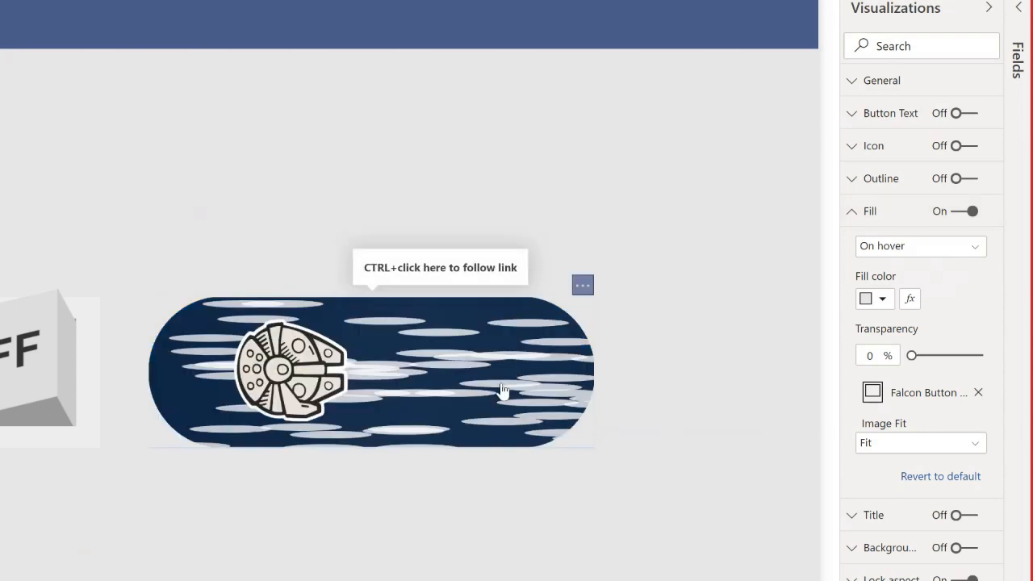
Inspect the Default state and On hover fill images of the blue hyperspace version of the spaceship button, and toggle back to the starfield version.
left_click(506, 127)
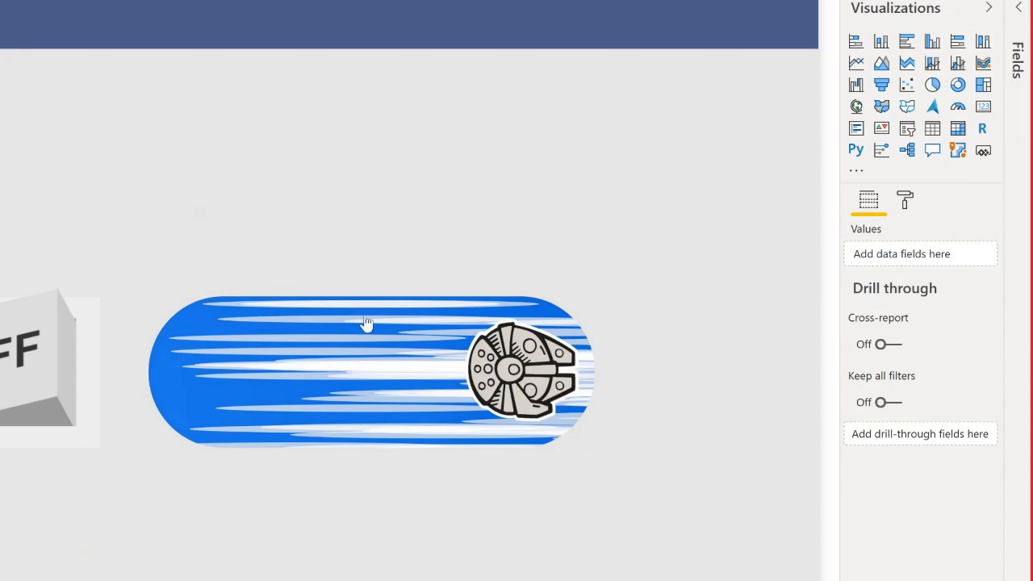
left_click(360, 376)
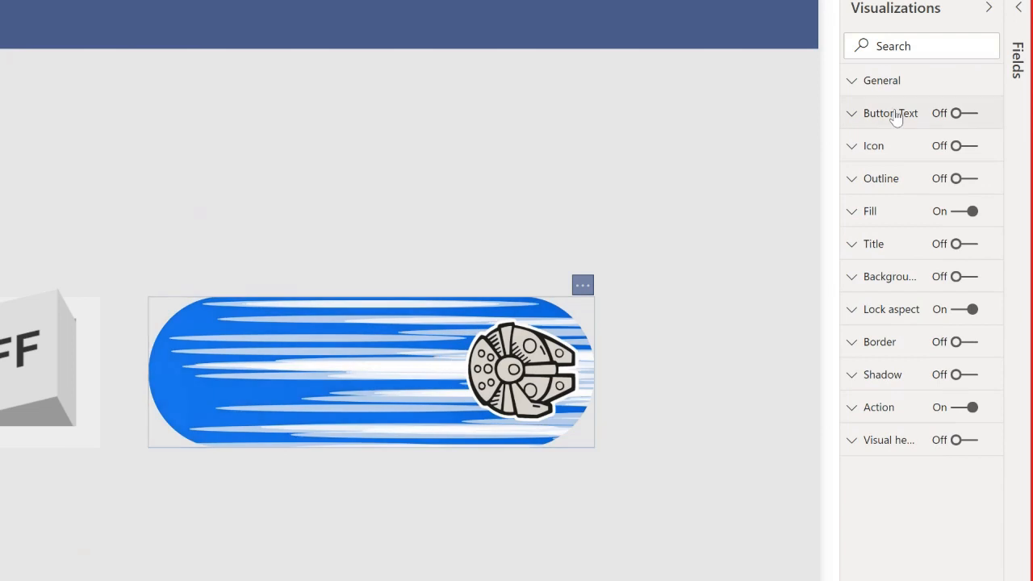
left_click(901, 217)
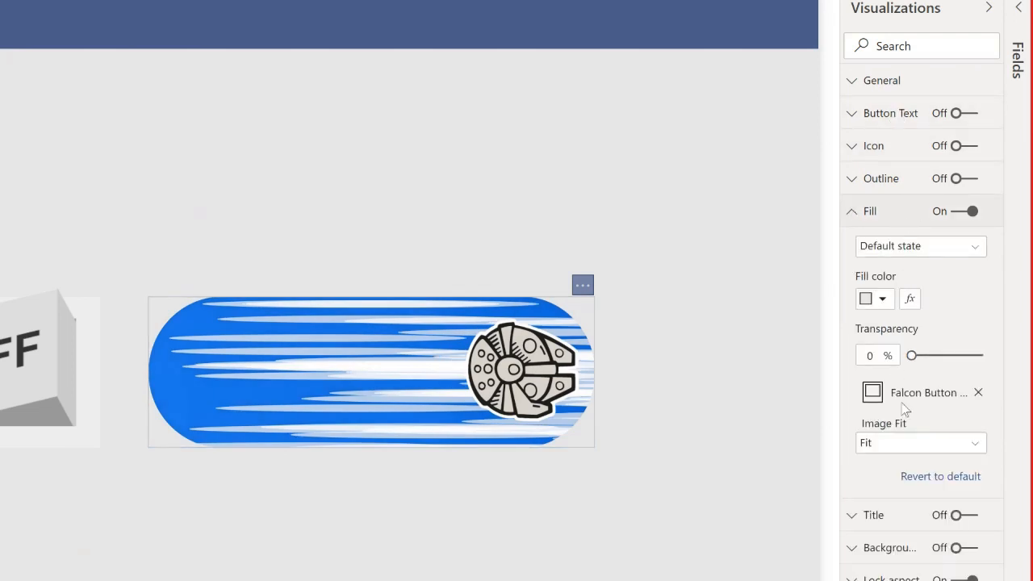
left_click(909, 252)
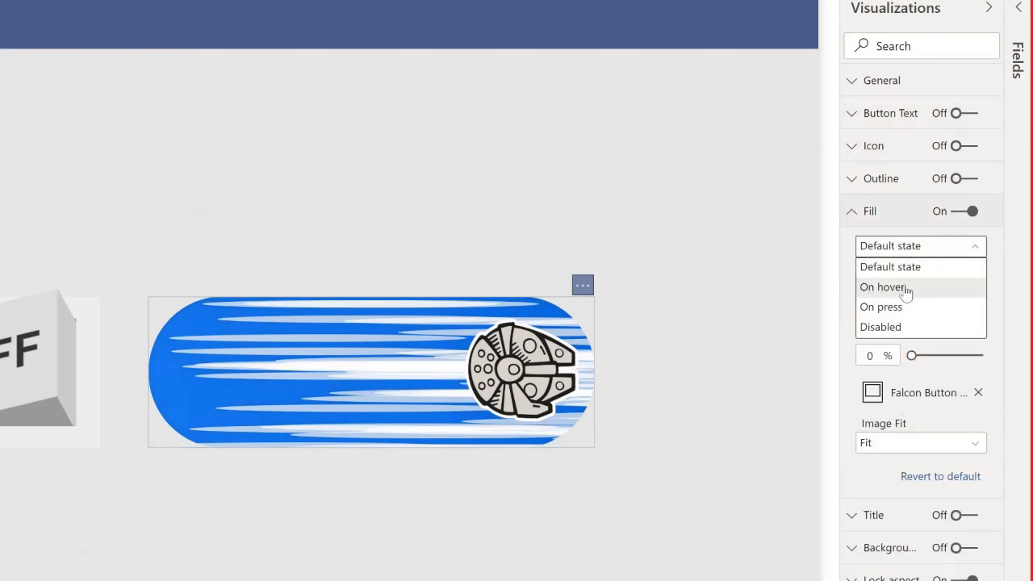
left_click(905, 288)
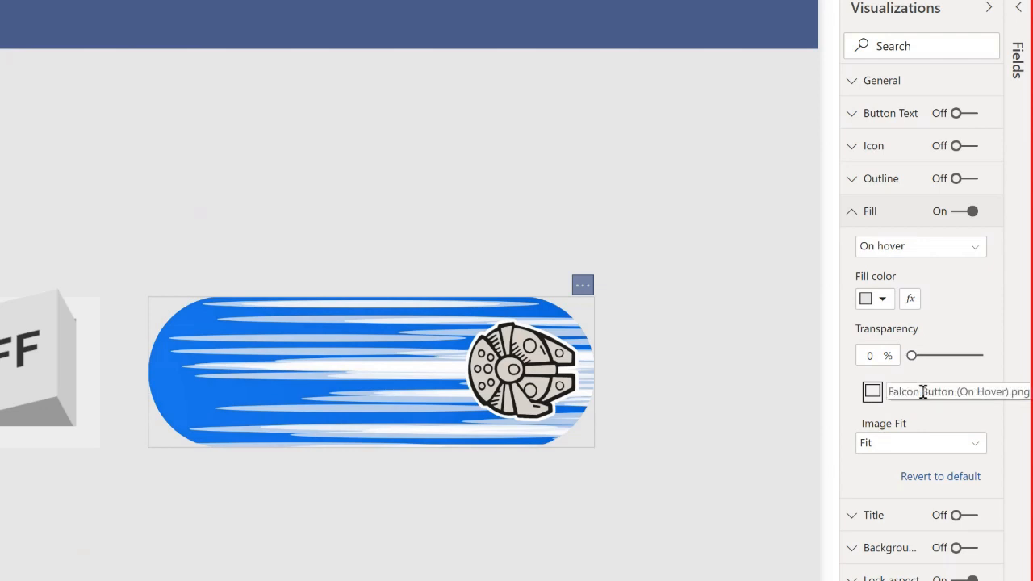
left_click(666, 229)
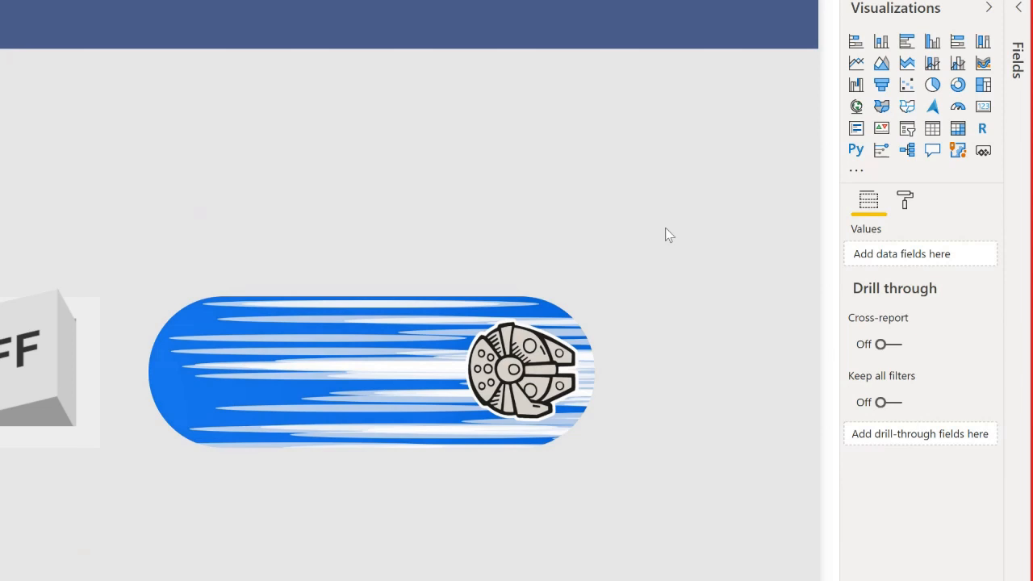
left_click(426, 401)
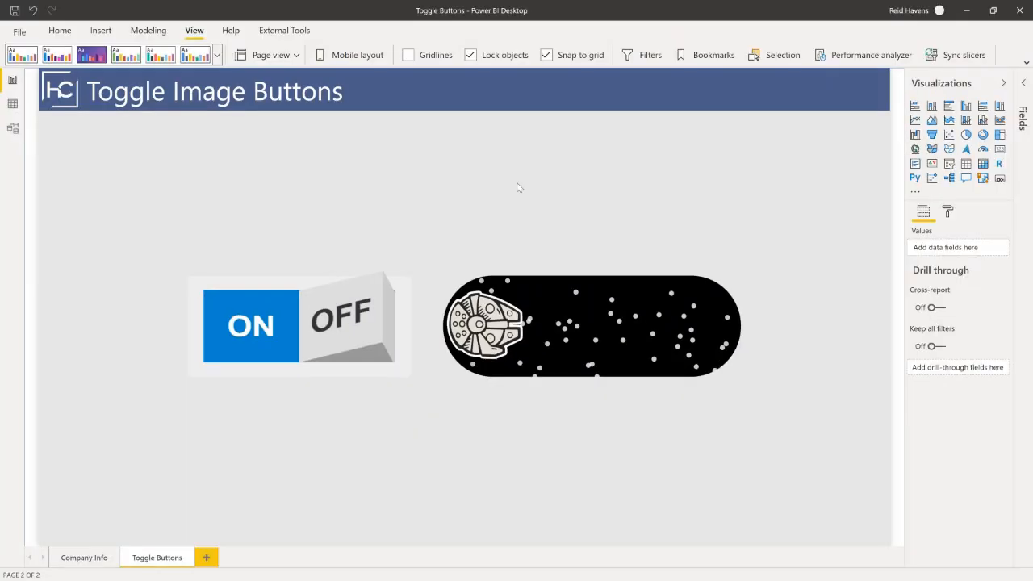
Switch to the PowerPoint presentation and start the slide show from the Questions? slide, number 20.
key("super")
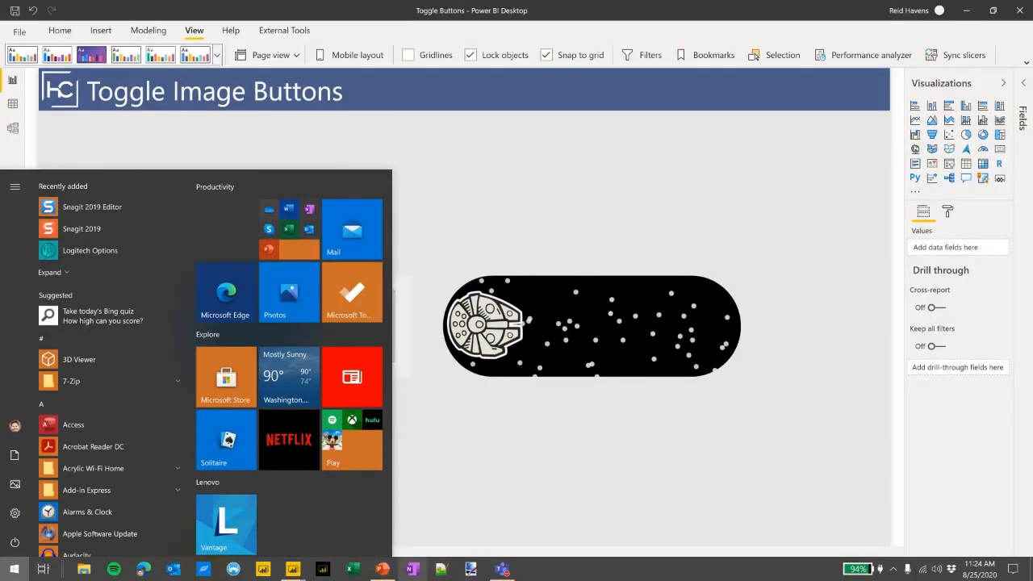
left_click(383, 569)
left_click(93, 469)
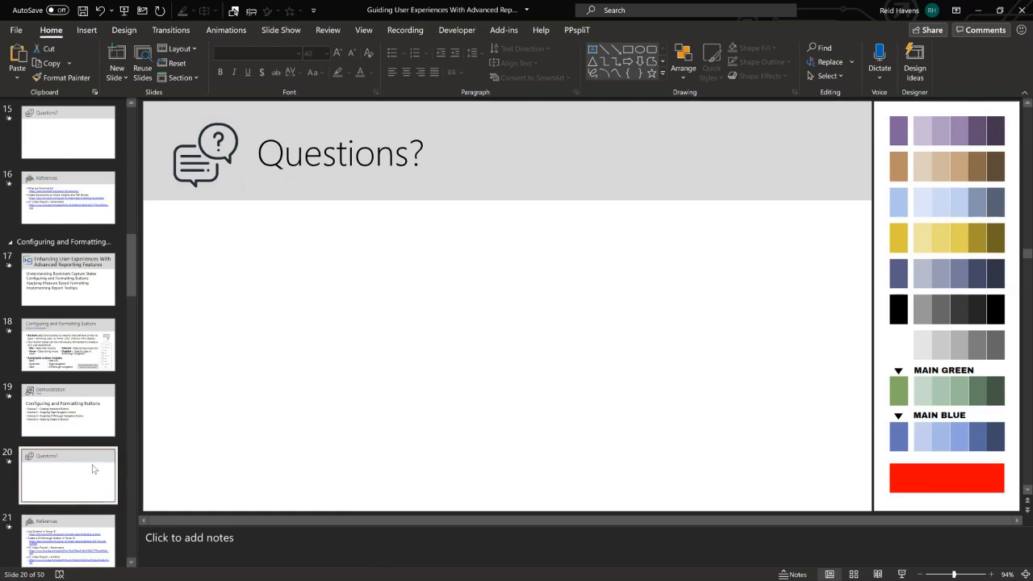
left_click(902, 574)
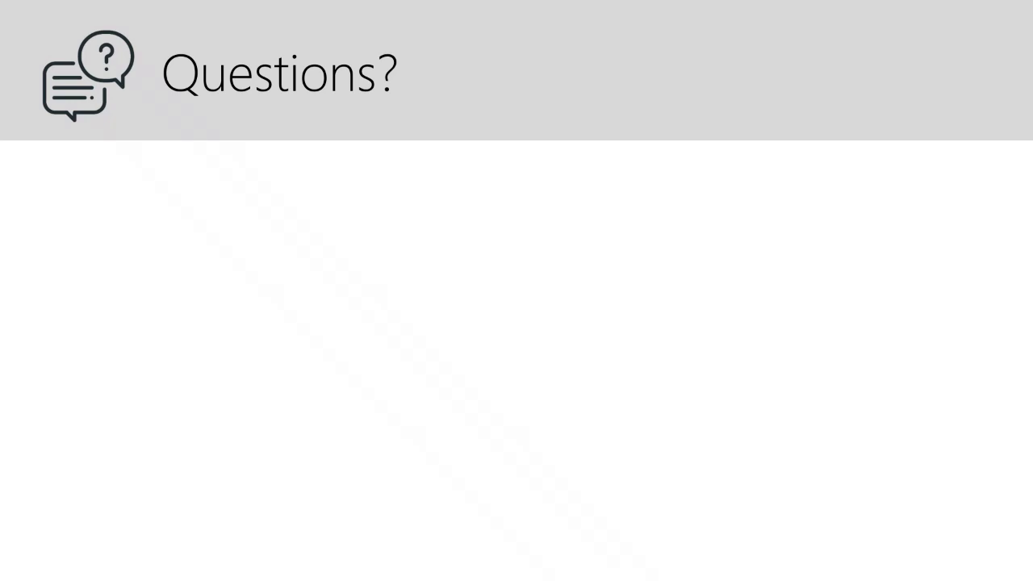
Bring up the Microsoft Teams meeting window over the slide show, then minimize both it and the floating call window.
key("super")
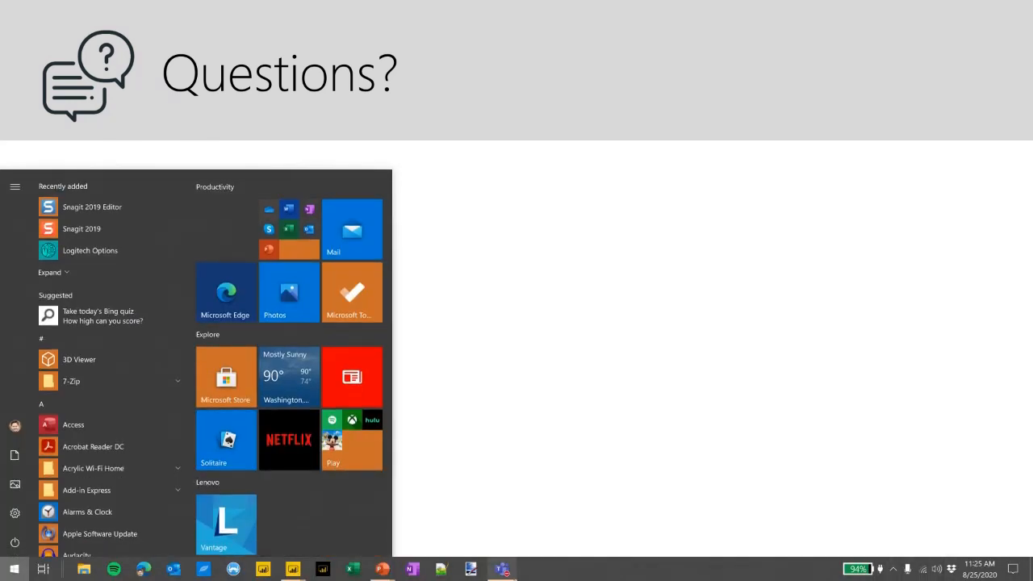
left_click(502, 570)
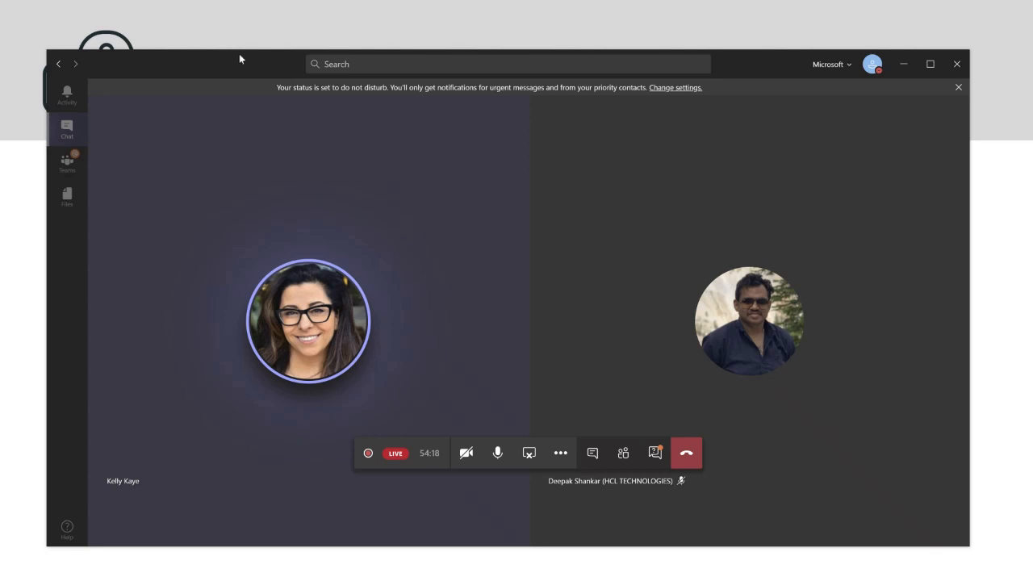
left_click_drag(240, 61, 267, 61)
left_click(927, 64)
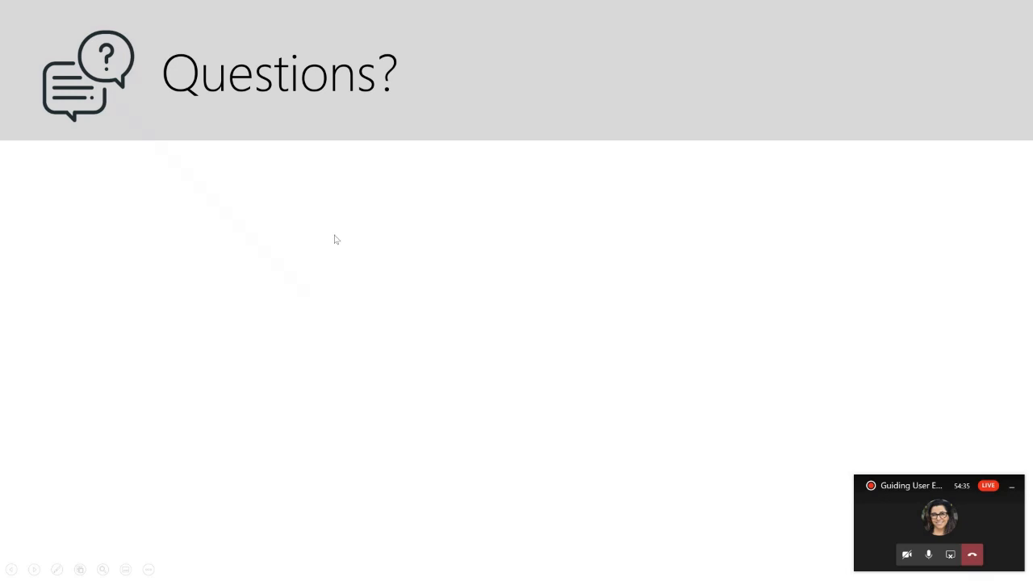
left_click(1013, 487)
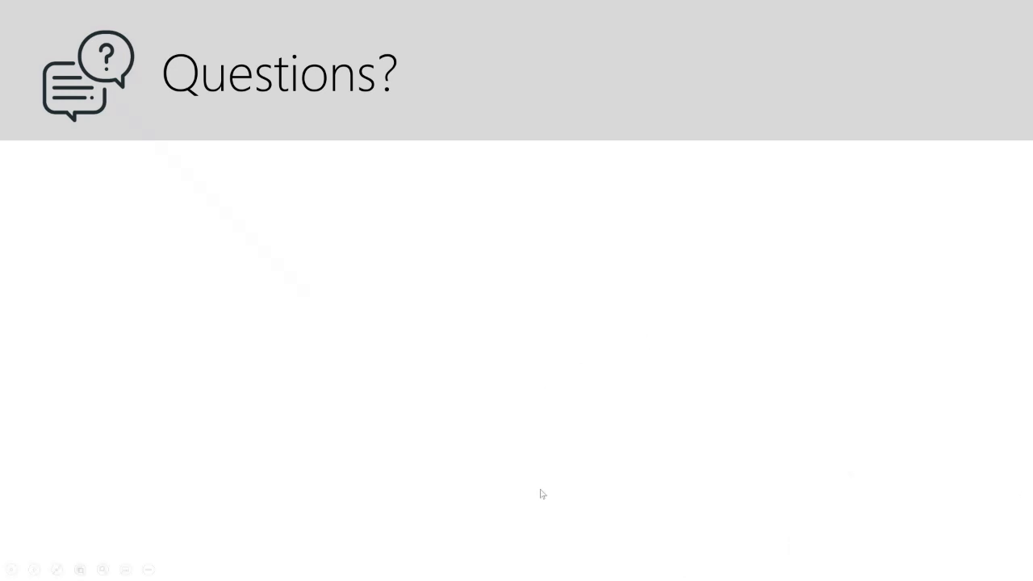
Preview the open PowerPoint and Microsoft Teams windows to return to the Teams meeting.
key("super")
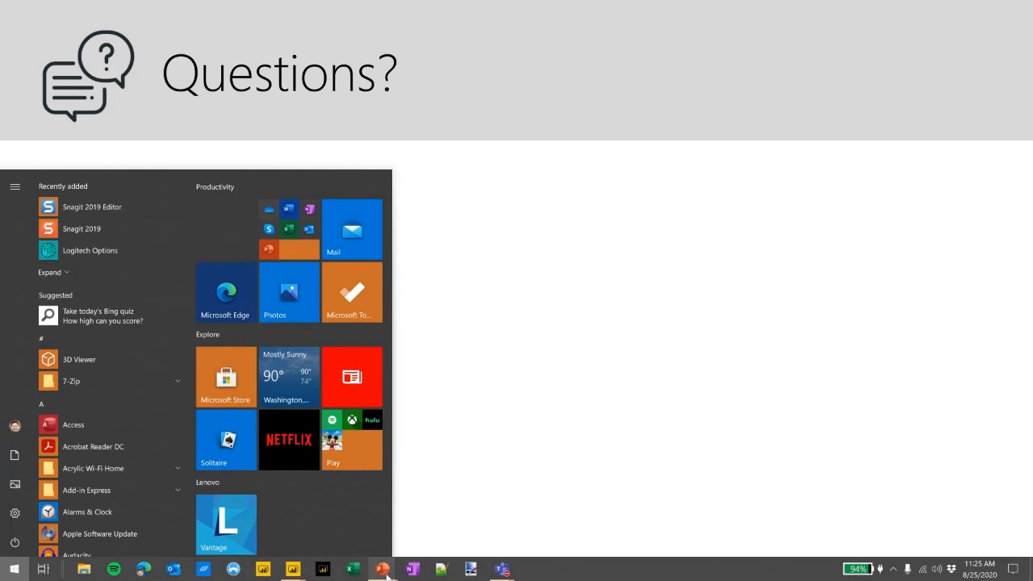
mouse_move(387, 574)
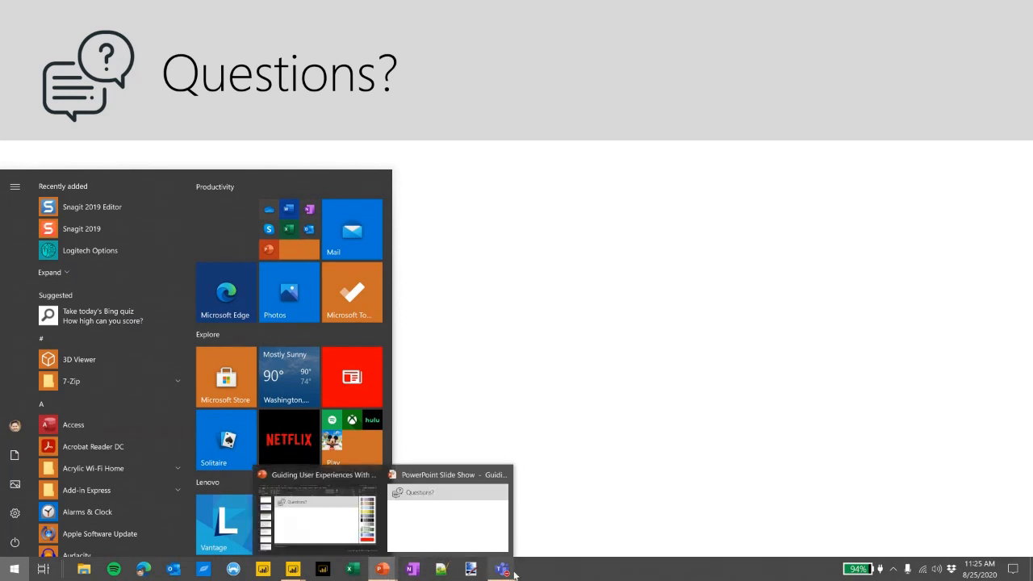
mouse_move(501, 570)
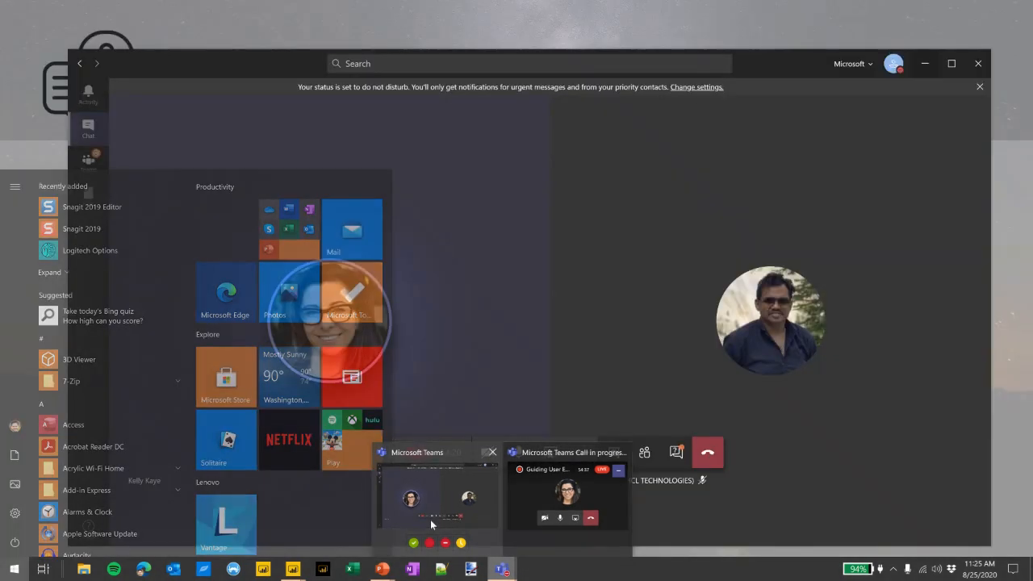
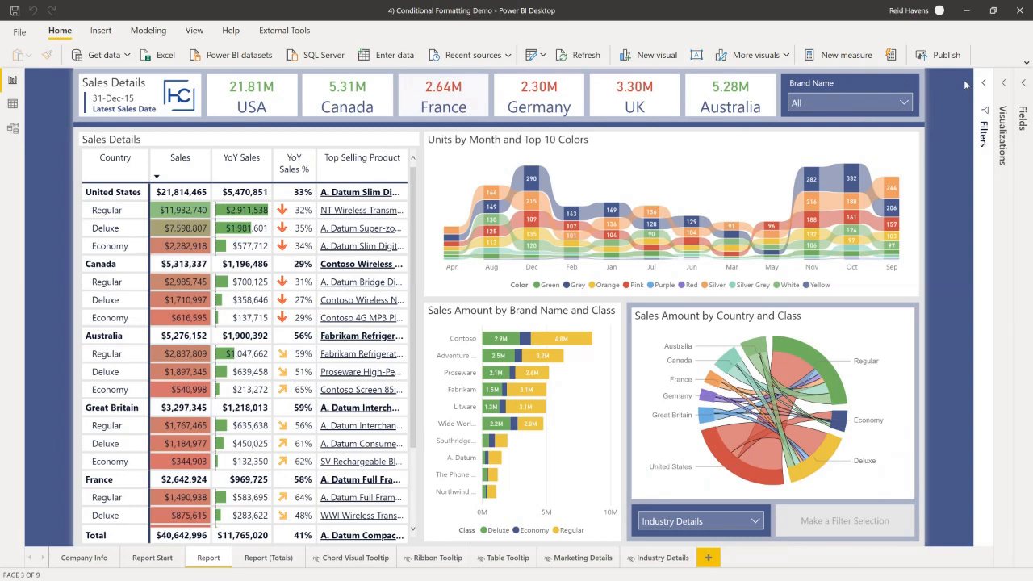
Switch to the Bookmarks Demo report open in the other Power BI Desktop window.
key("super")
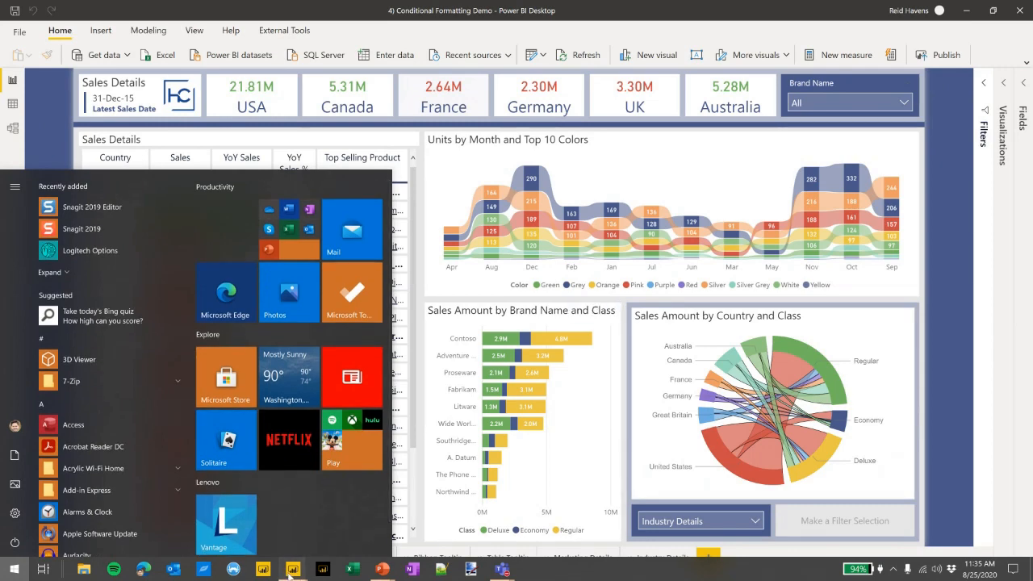
mouse_move(289, 575)
left_click(178, 521)
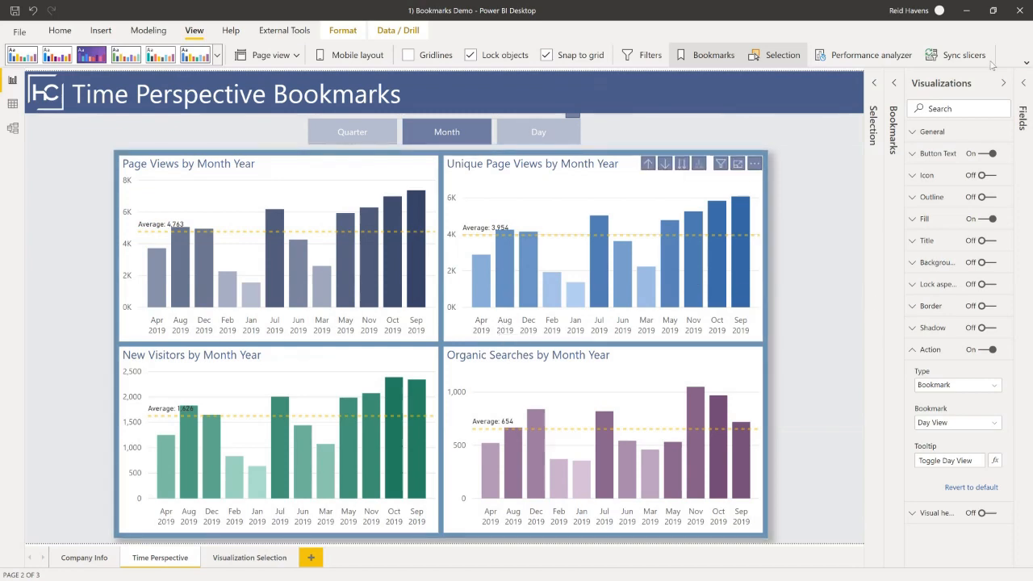
Examine the Sort by column options for the Calendar table's Month column, then minimize the Bookmarks Demo report.
left_click(1026, 63)
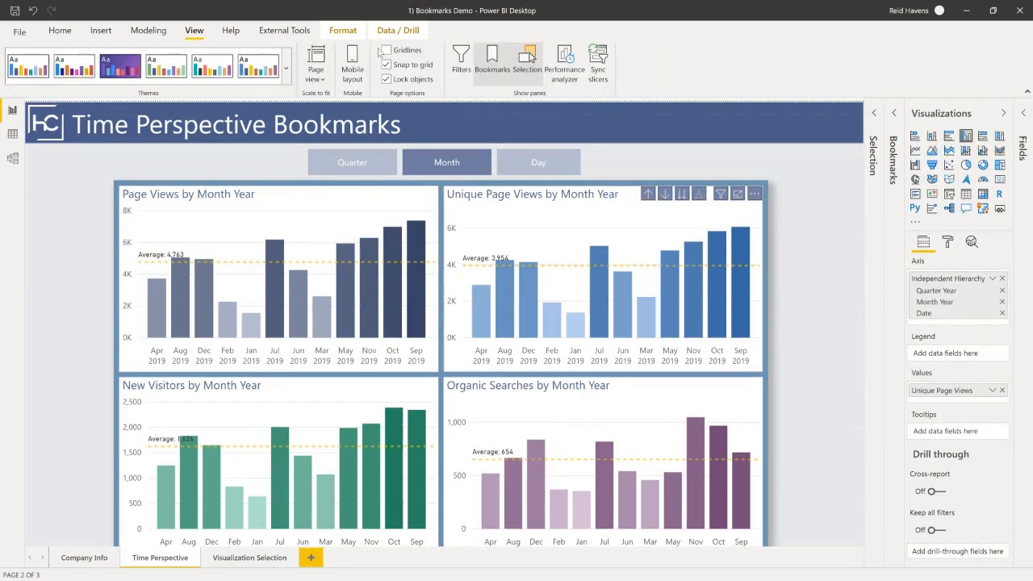
left_click(1024, 113)
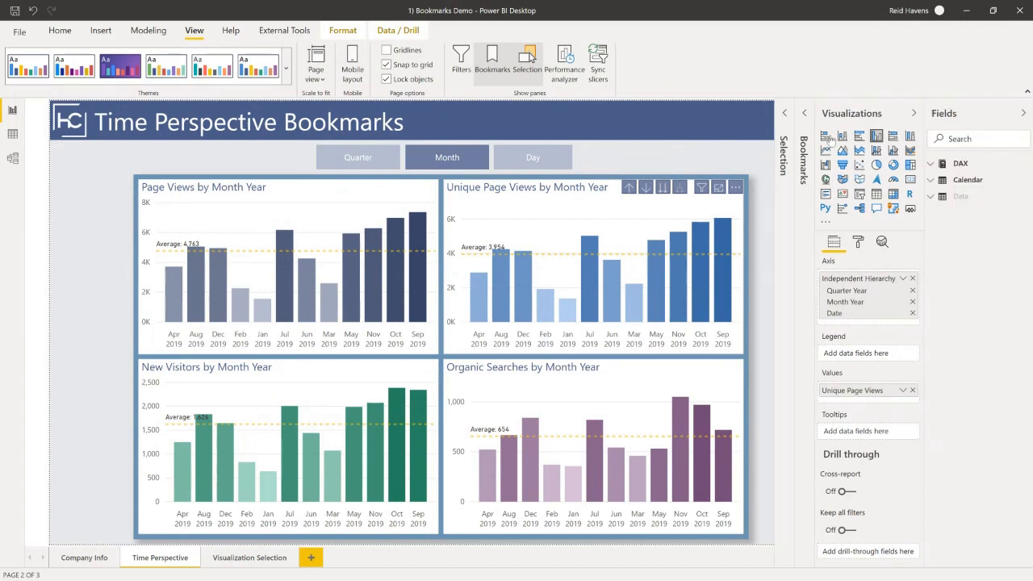
left_click(933, 180)
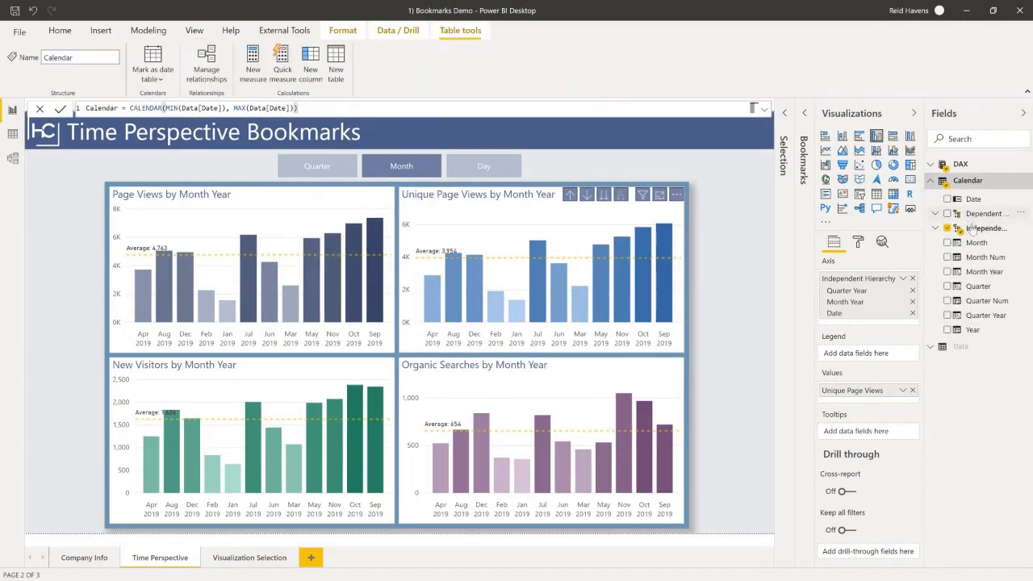
left_click(978, 245)
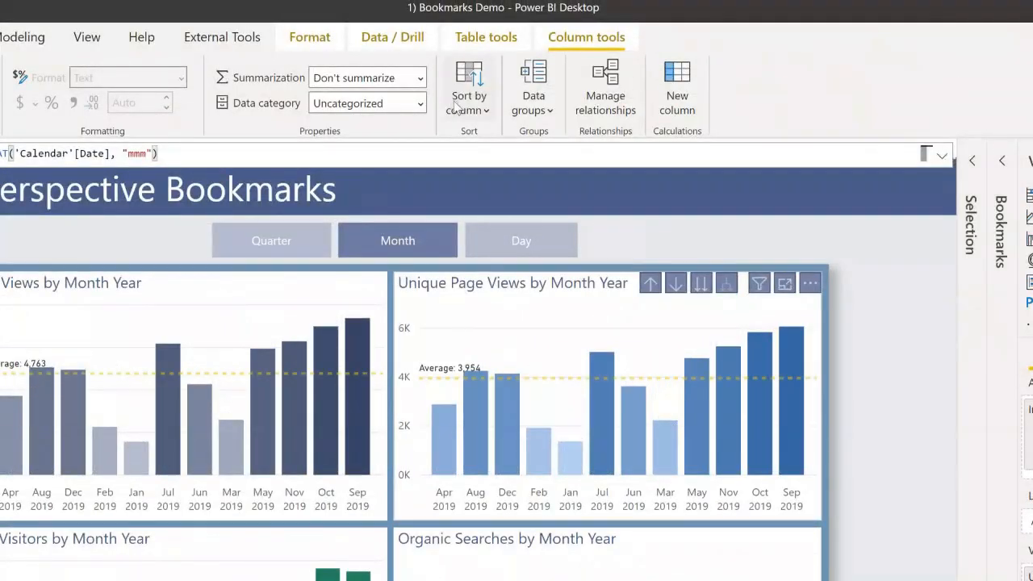
left_click(457, 108)
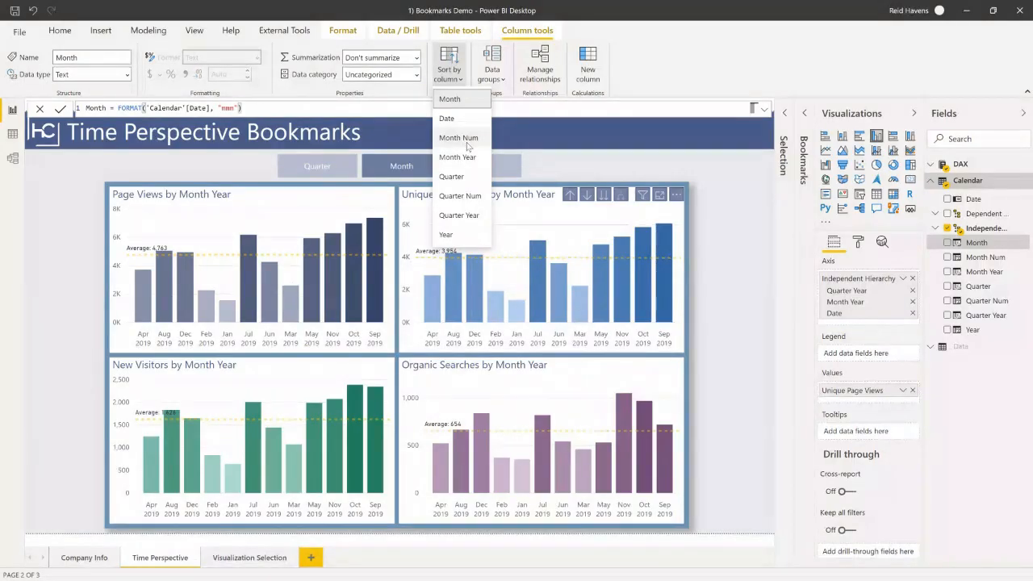
left_click(967, 14)
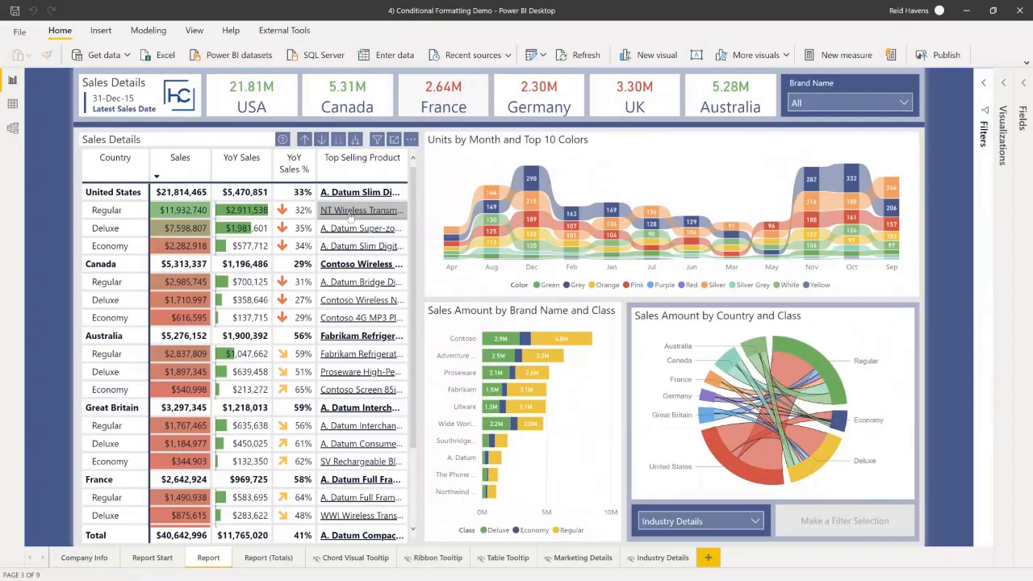
On the Report Start page, open the background color conditional formatting for Sales in the Sales Details matrix.
left_click(145, 559)
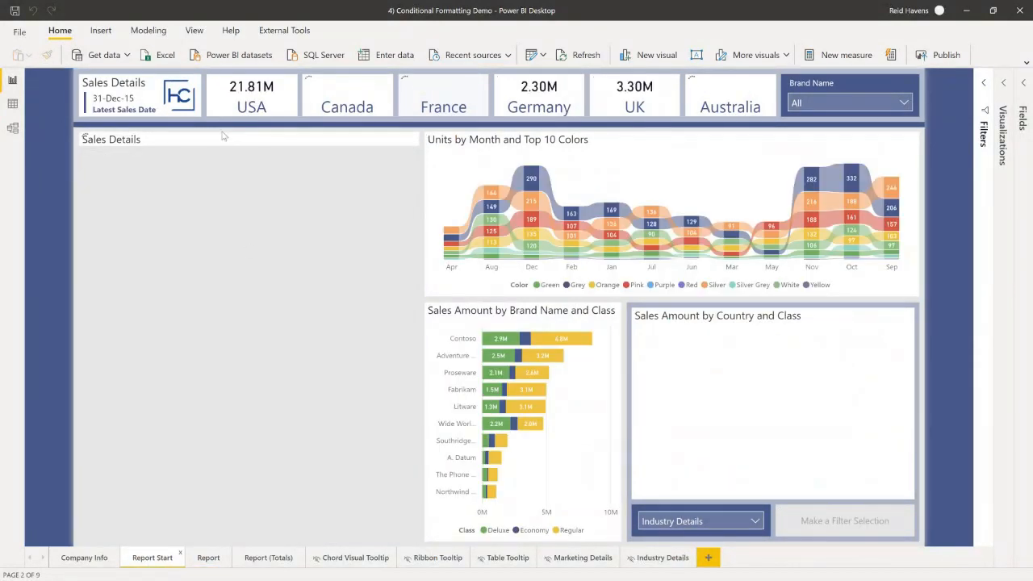
left_click(210, 143)
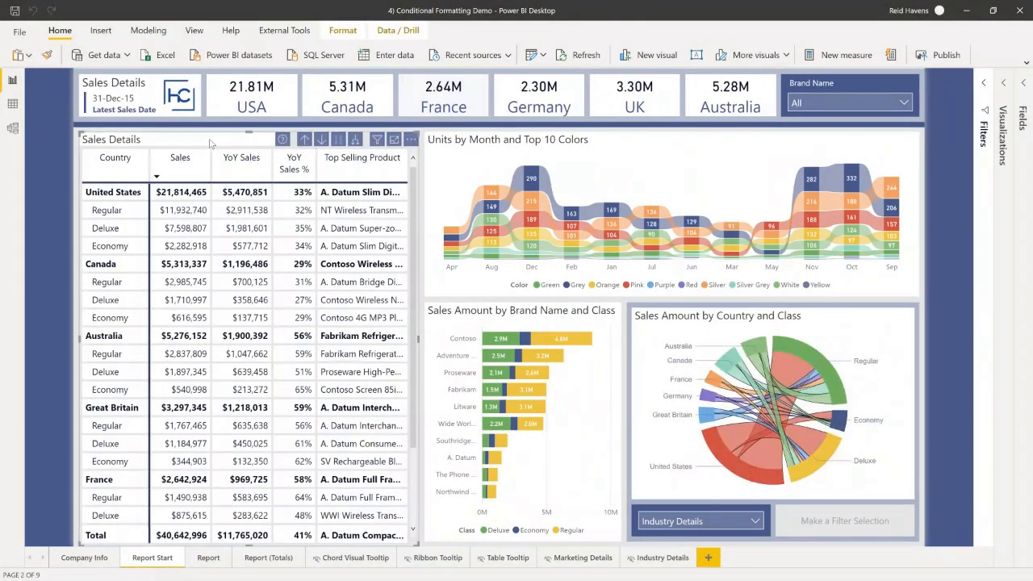
left_click(1004, 84)
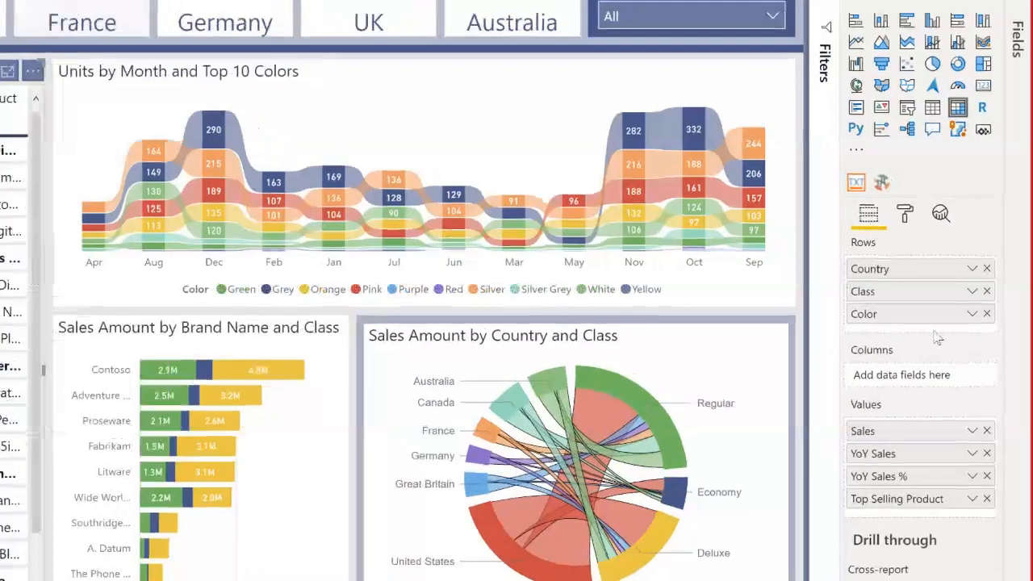
left_click(974, 434)
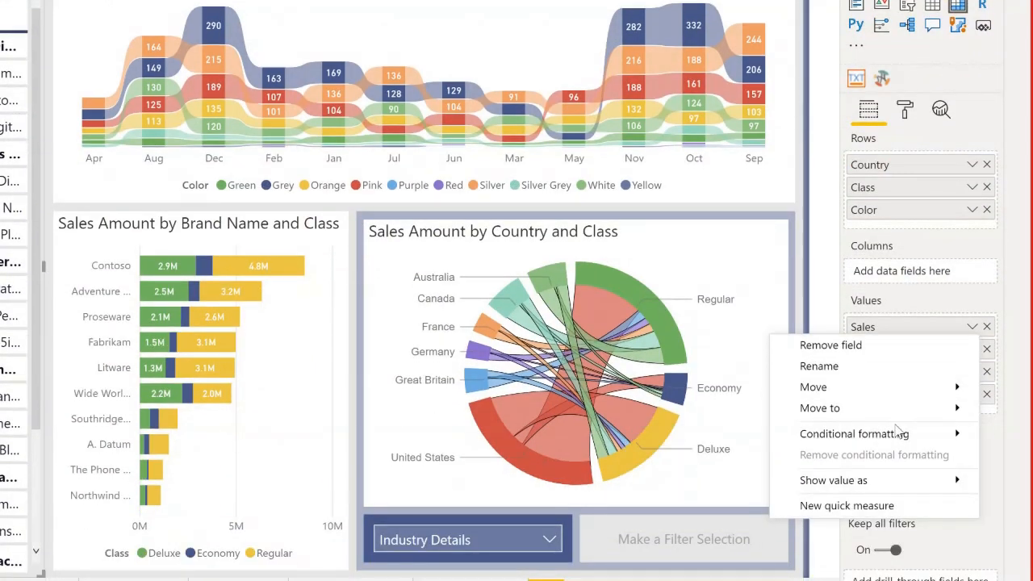
mouse_move(894, 429)
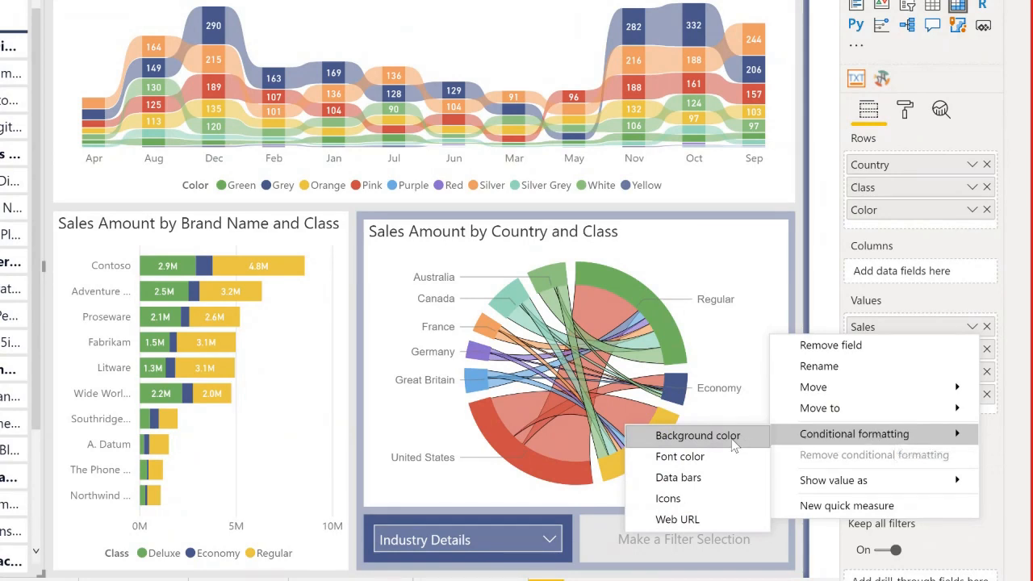
left_click(697, 436)
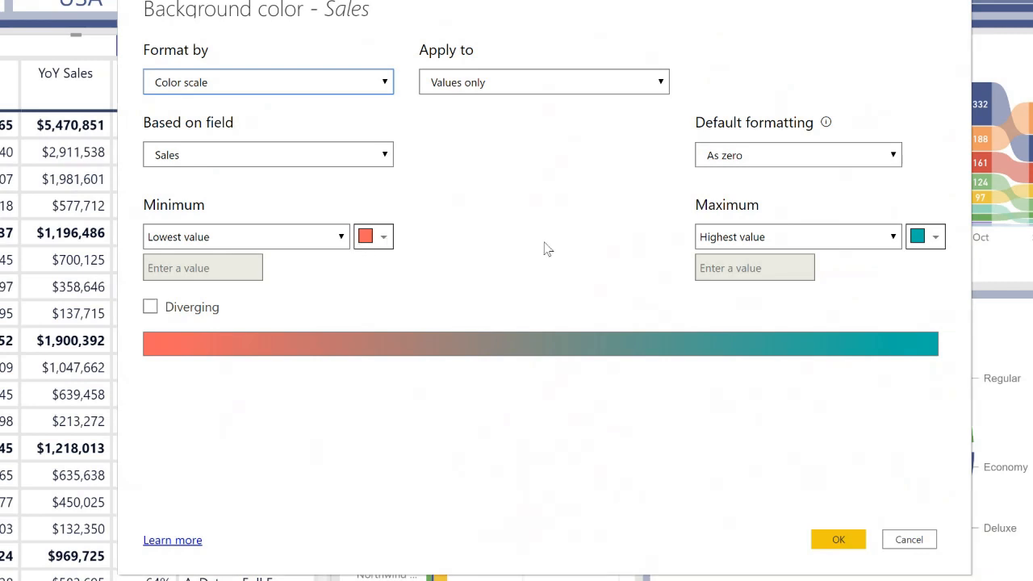
Set the Sales color scale to red for the lowest value and green for the highest value.
left_click(364, 242)
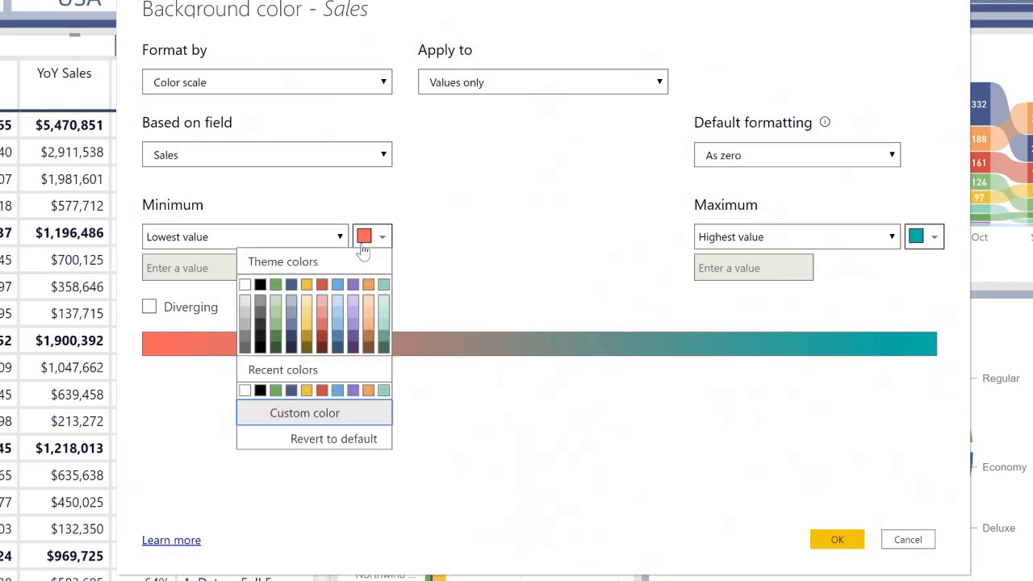
left_click(321, 285)
left_click(919, 243)
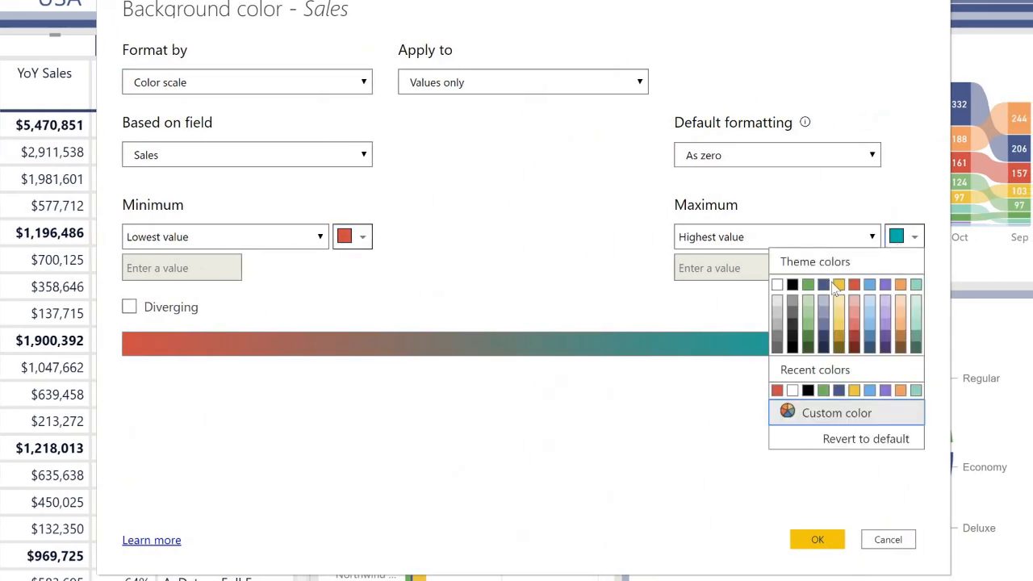
left_click(808, 287)
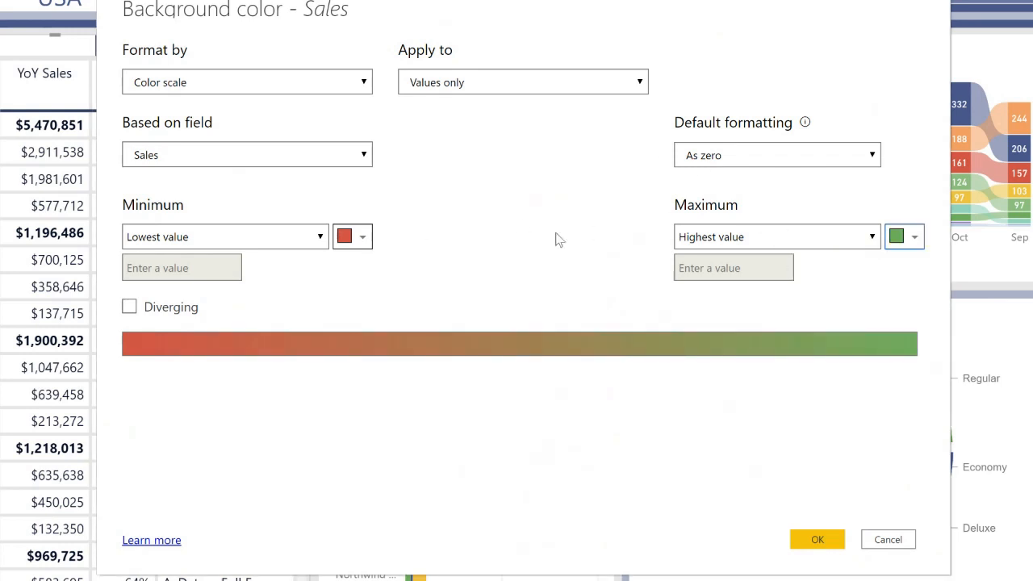
Set the Sales color scale to light blue for the minimum and purple for the maximum.
left_click(357, 236)
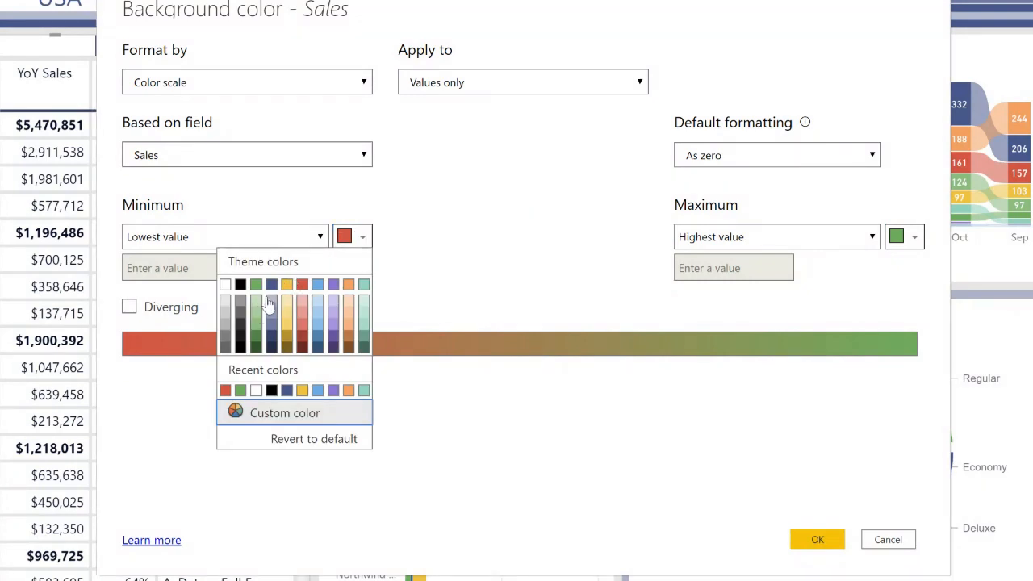
left_click(317, 302)
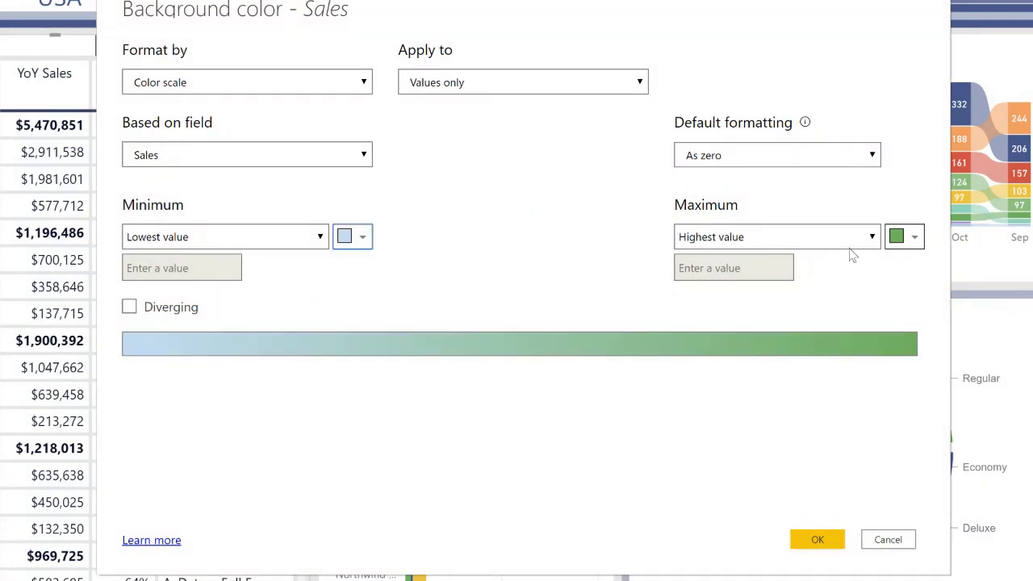
left_click(814, 240)
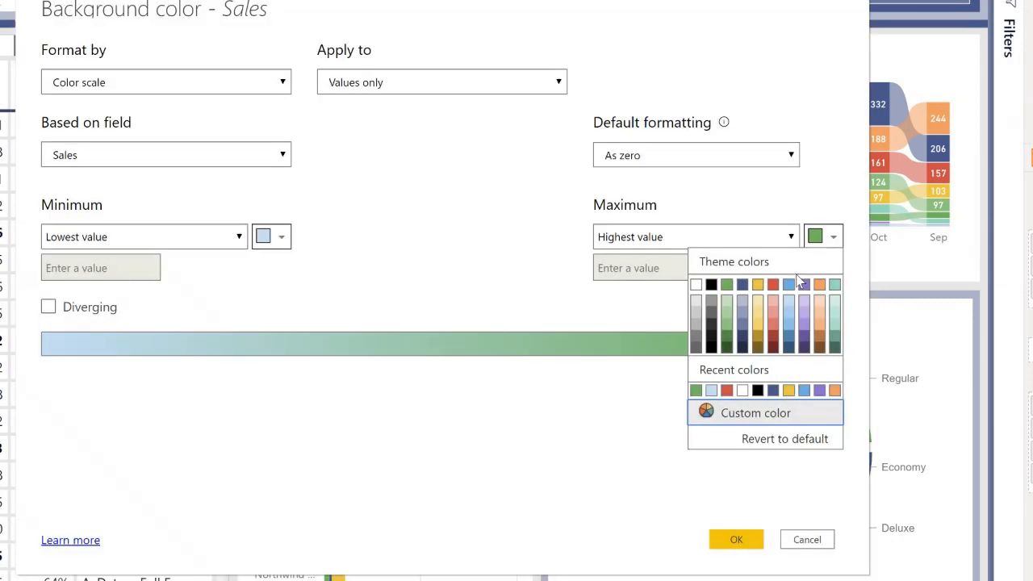
left_click(804, 285)
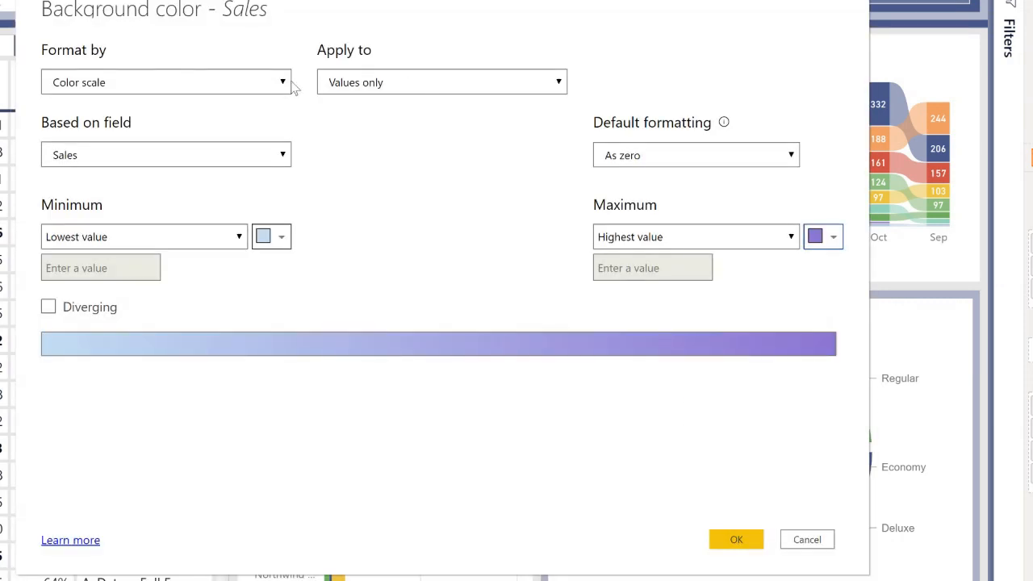
Apply the Sales background color to values and totals, and review the Format by options while keeping Color scale.
left_click(347, 91)
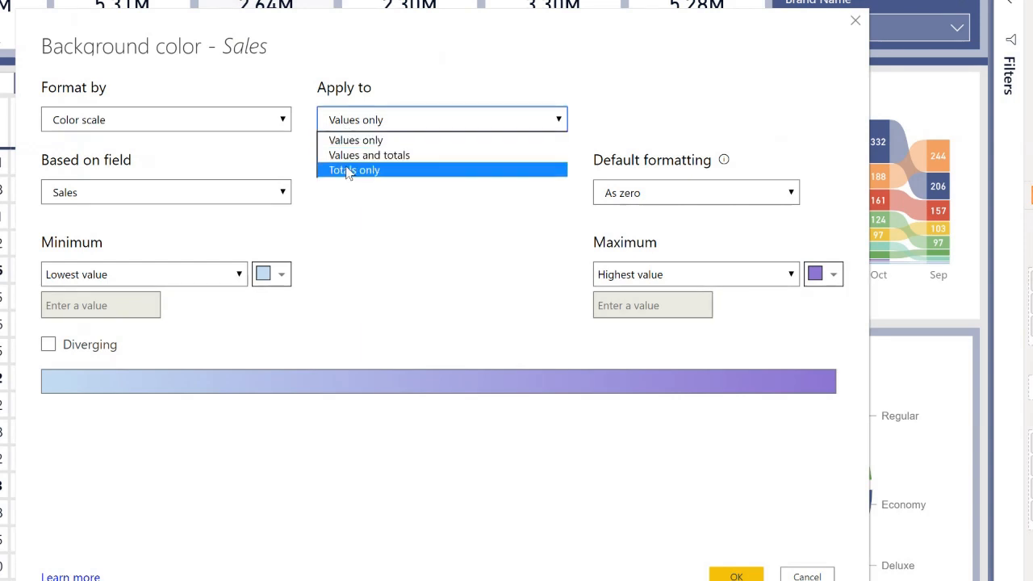
left_click(348, 156)
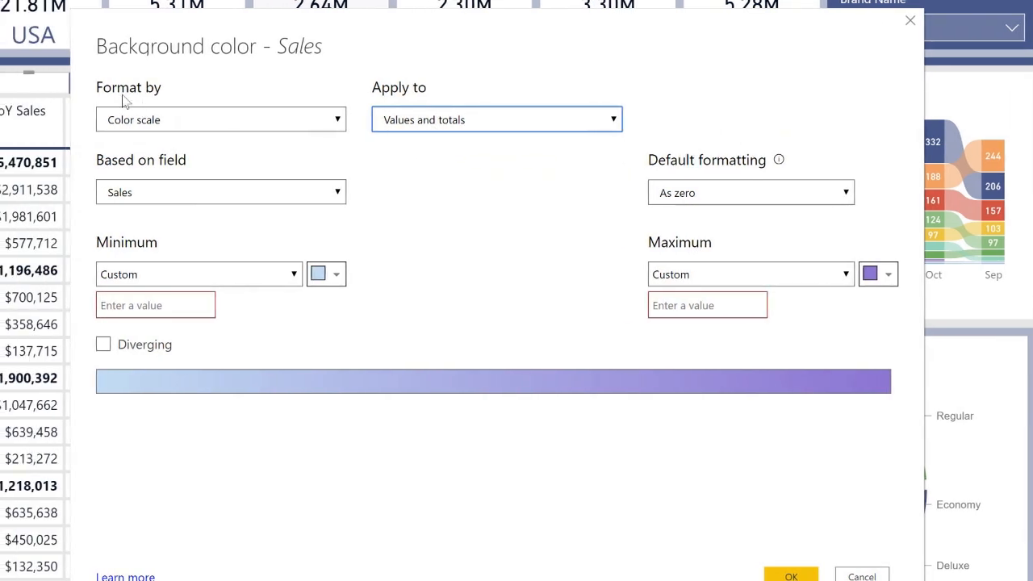
left_click(123, 123)
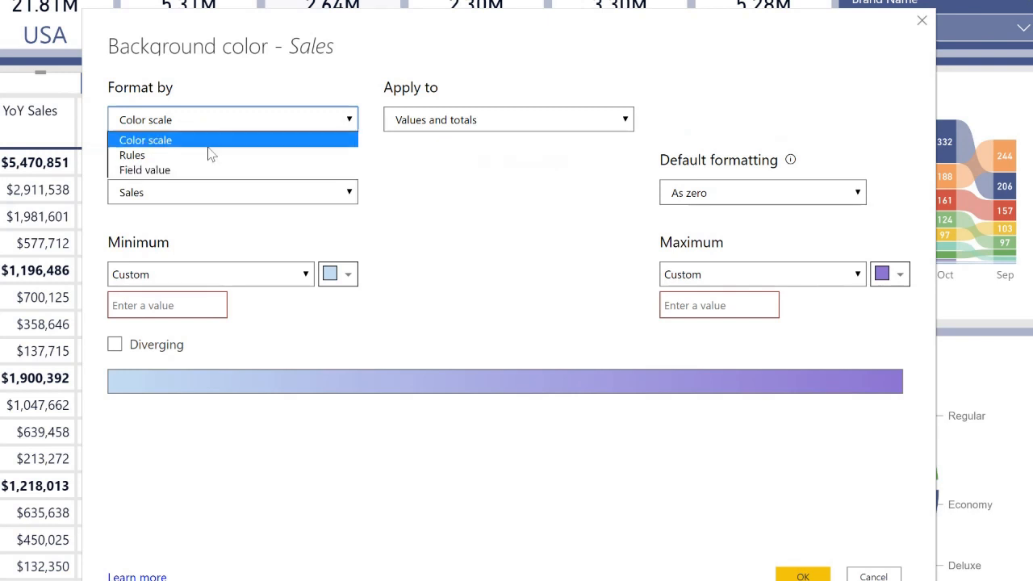
left_click(231, 125)
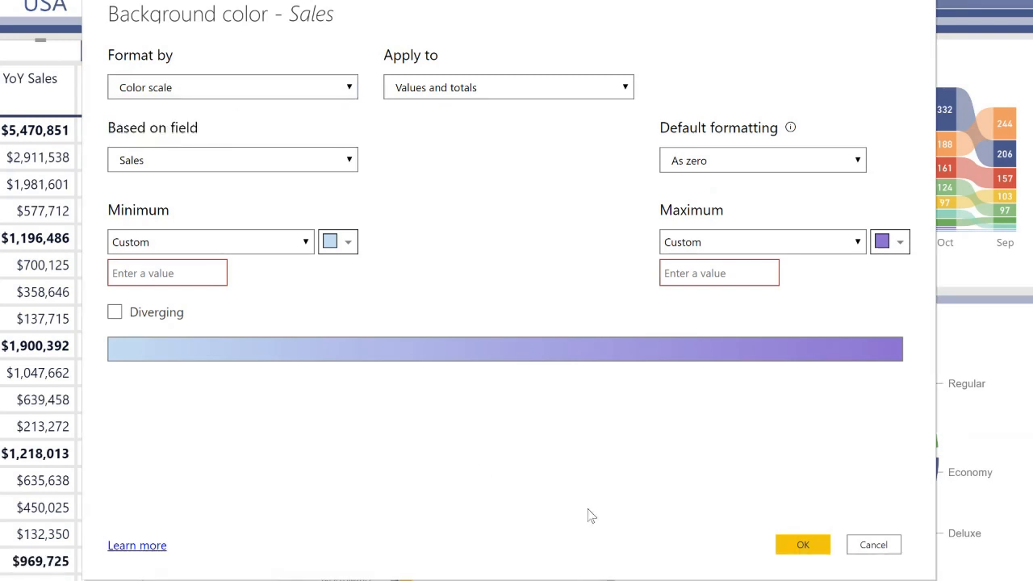
Set the color scale's custom minimum to 0 and maximum to 5000000, and apply the background formatting.
left_click(783, 509)
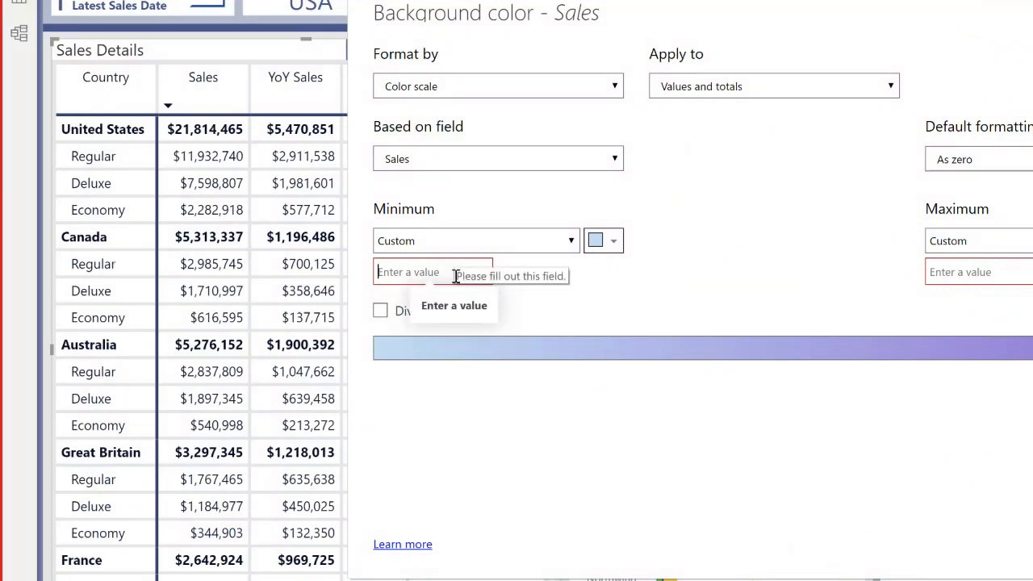
type("0")
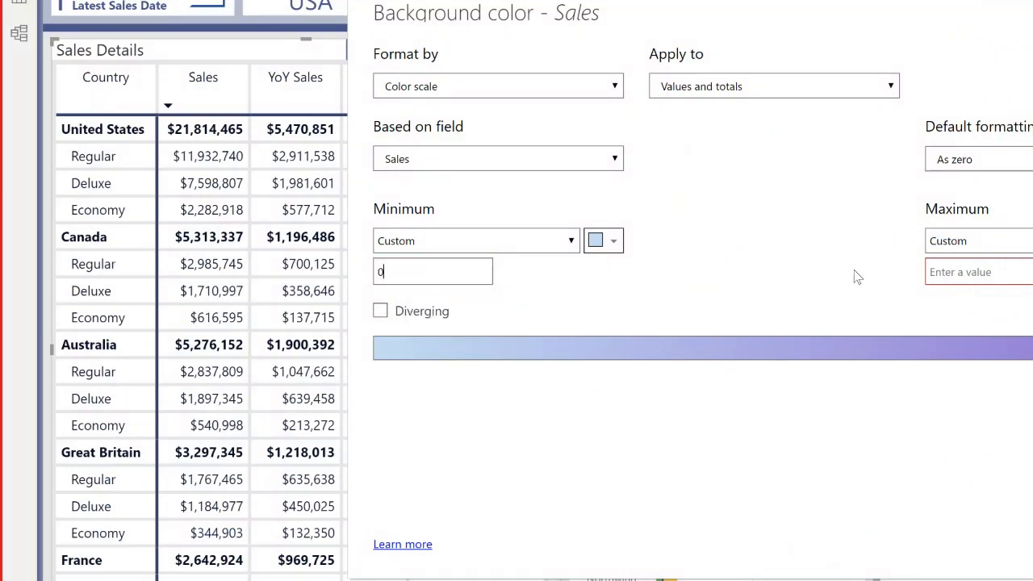
left_click(946, 274)
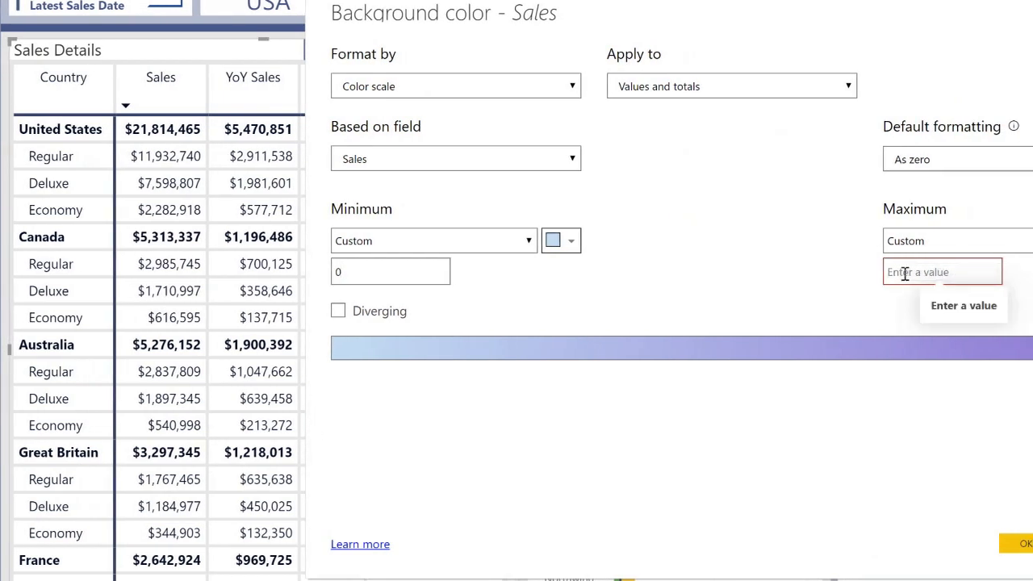
type("5000000")
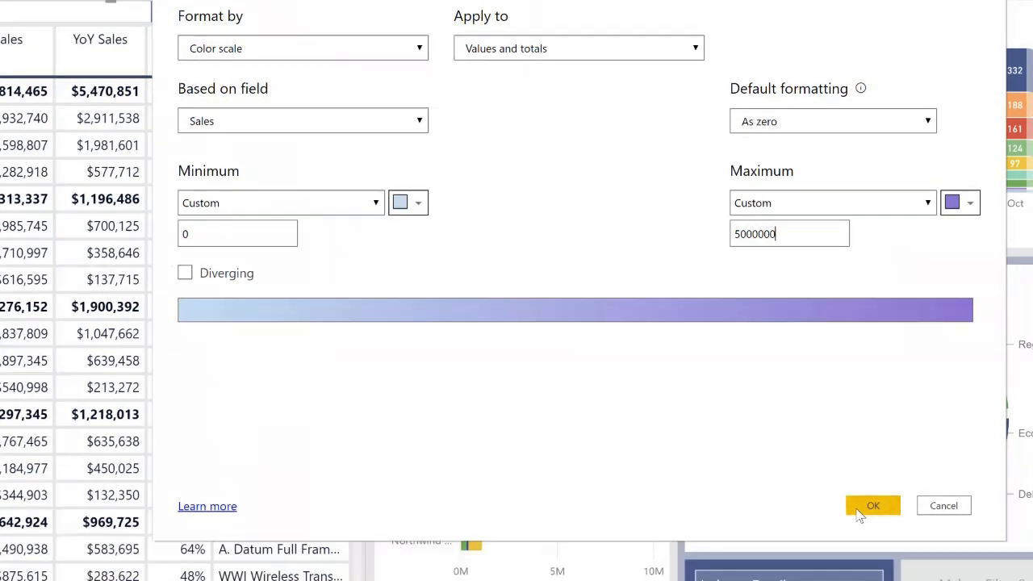
left_click(861, 512)
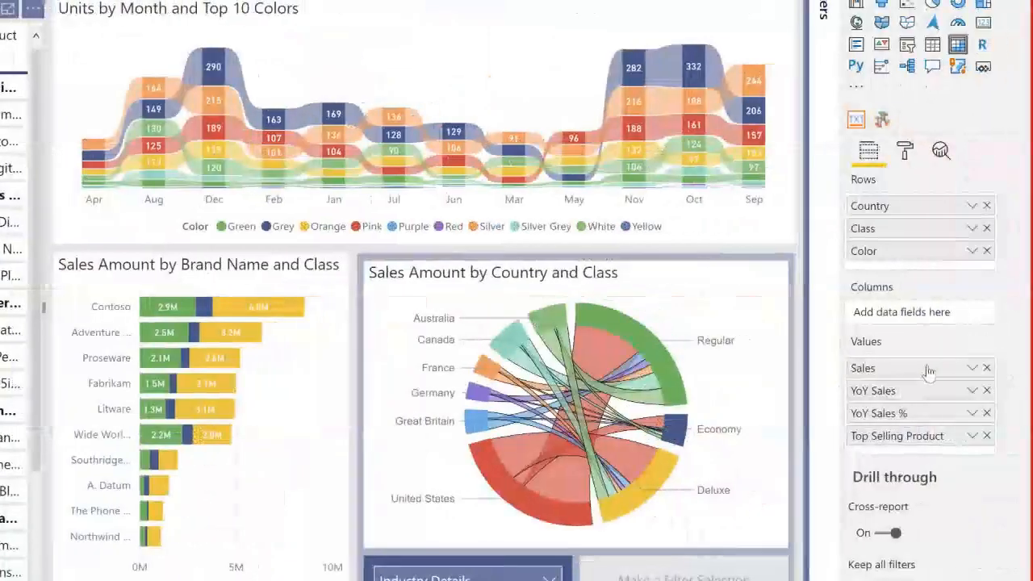
Add data bars to YoY Sales with a light blue-gray positive bar and a light red negative bar.
left_click(972, 390)
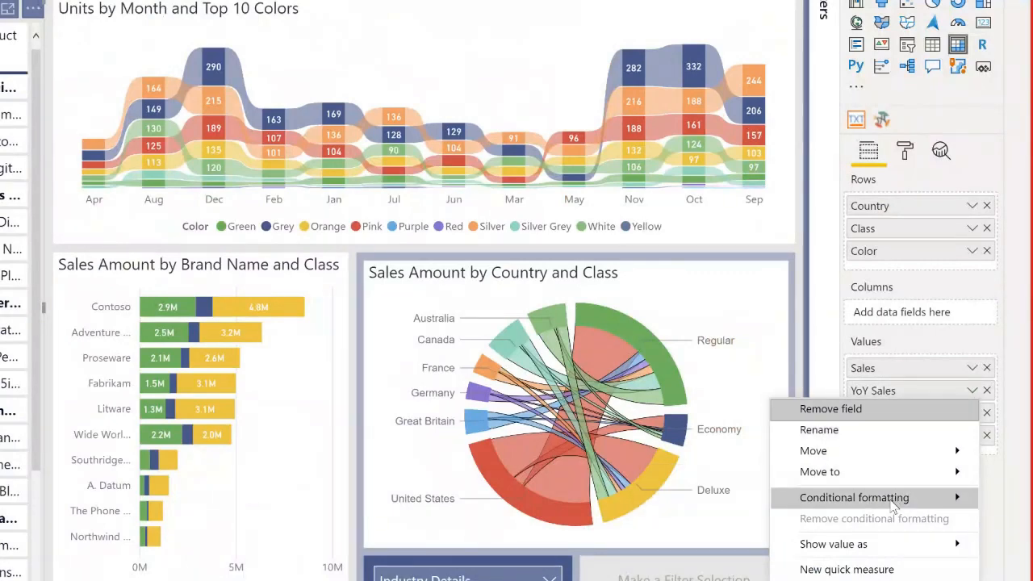
mouse_move(872, 497)
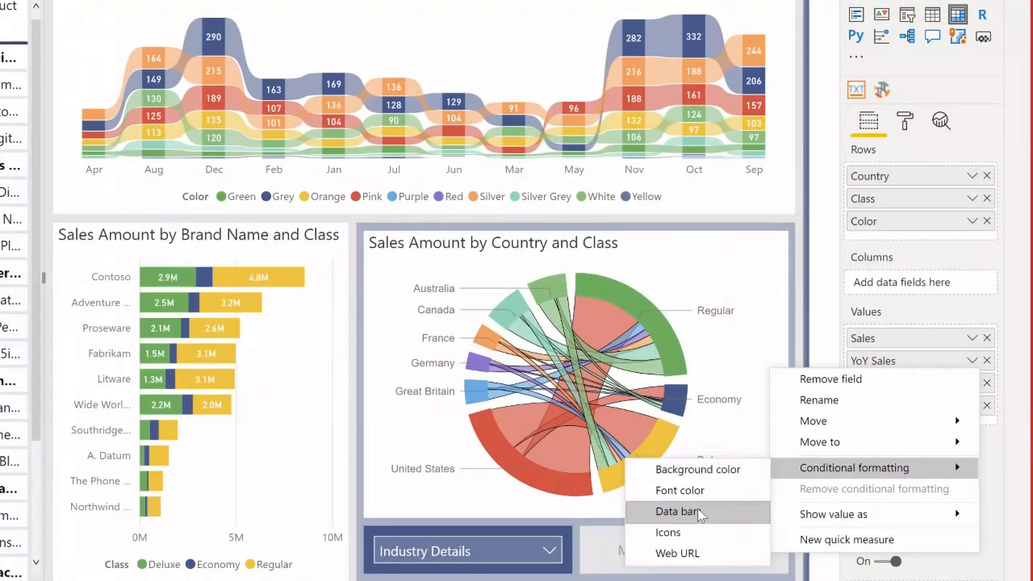
left_click(699, 522)
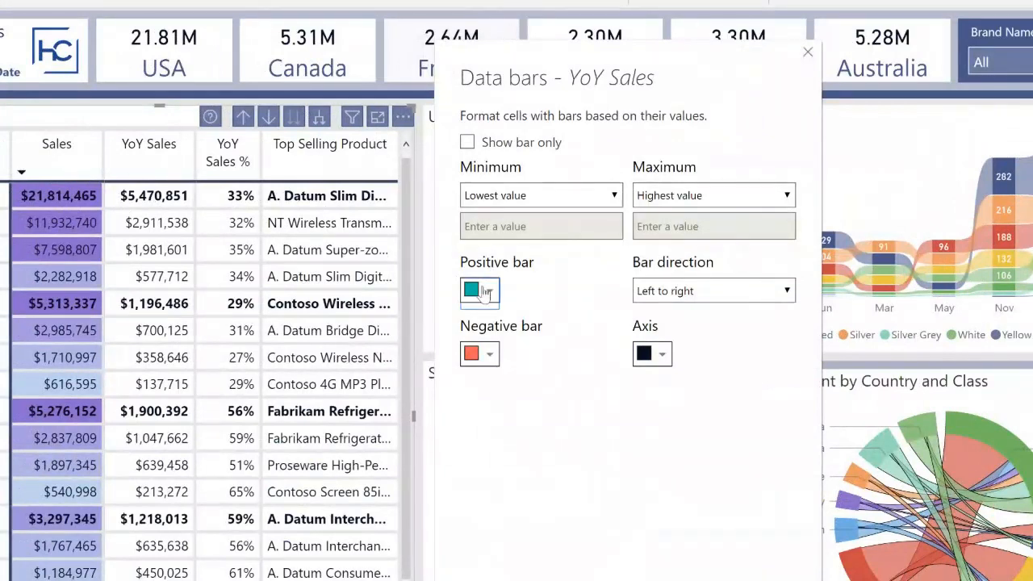
left_click(458, 292)
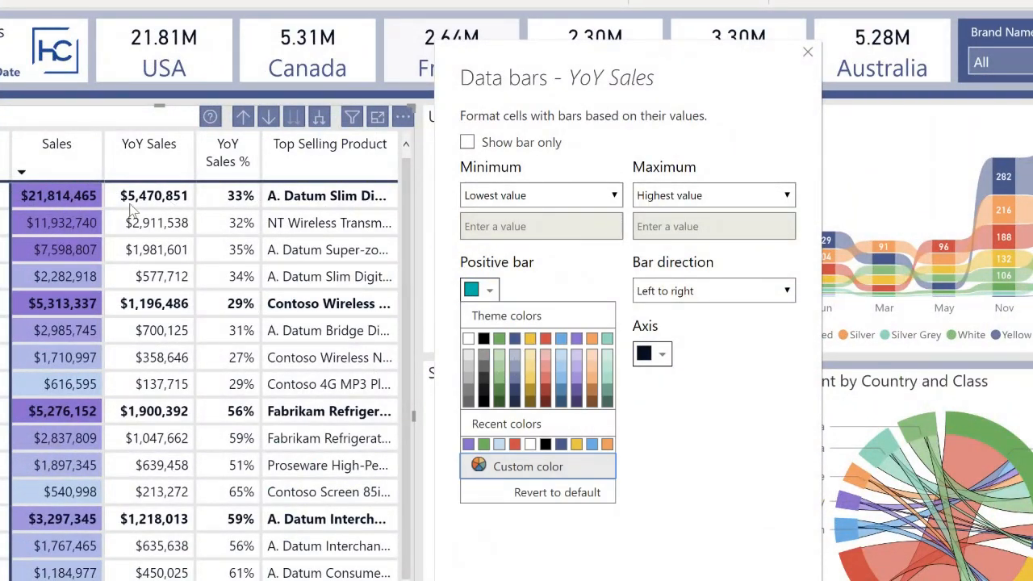
left_click(527, 355)
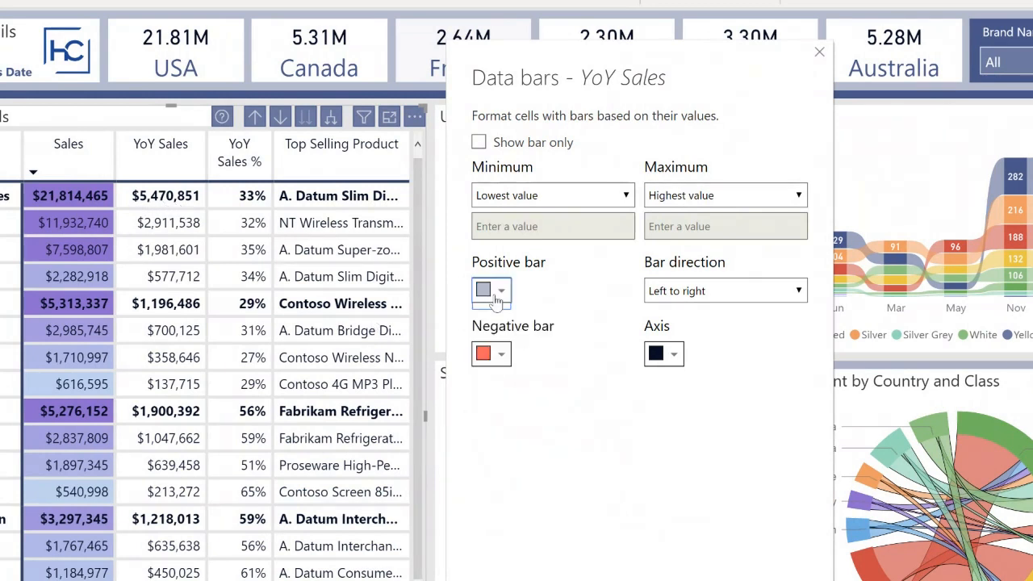
left_click(492, 355)
left_click(561, 425)
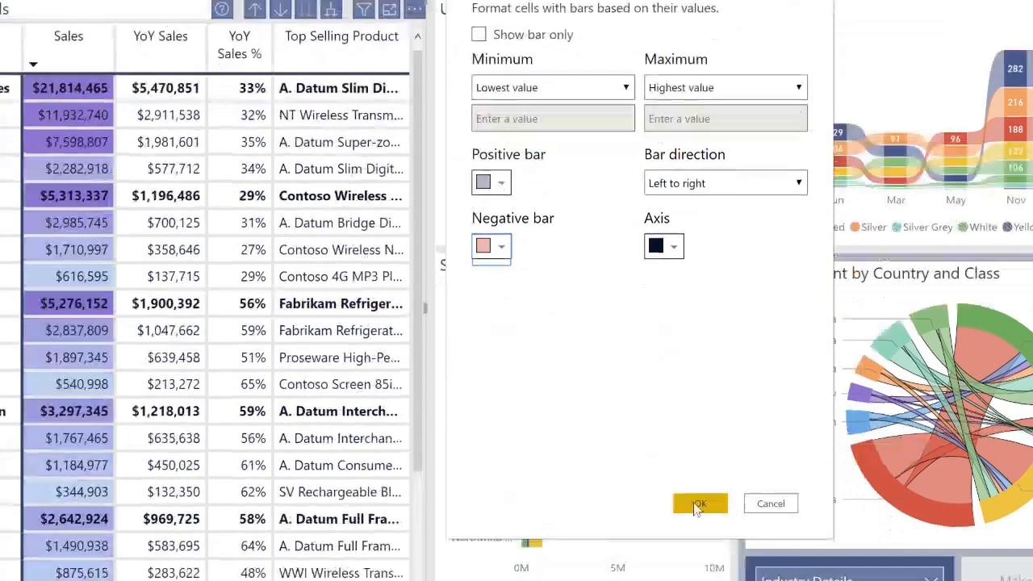
left_click(700, 504)
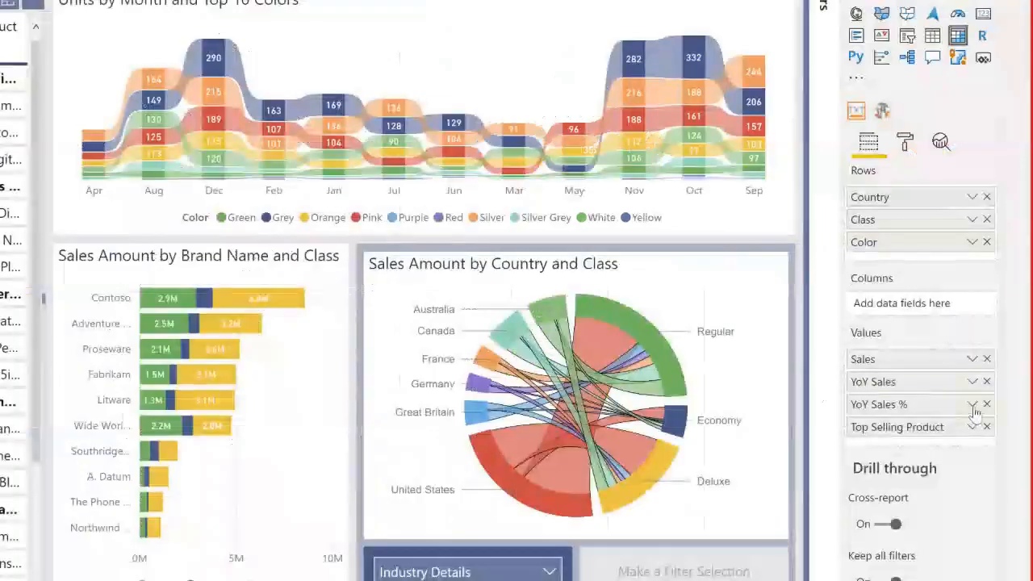
Open icon conditional formatting for YoY Sales %, keeping the rules applied to values only.
left_click(971, 428)
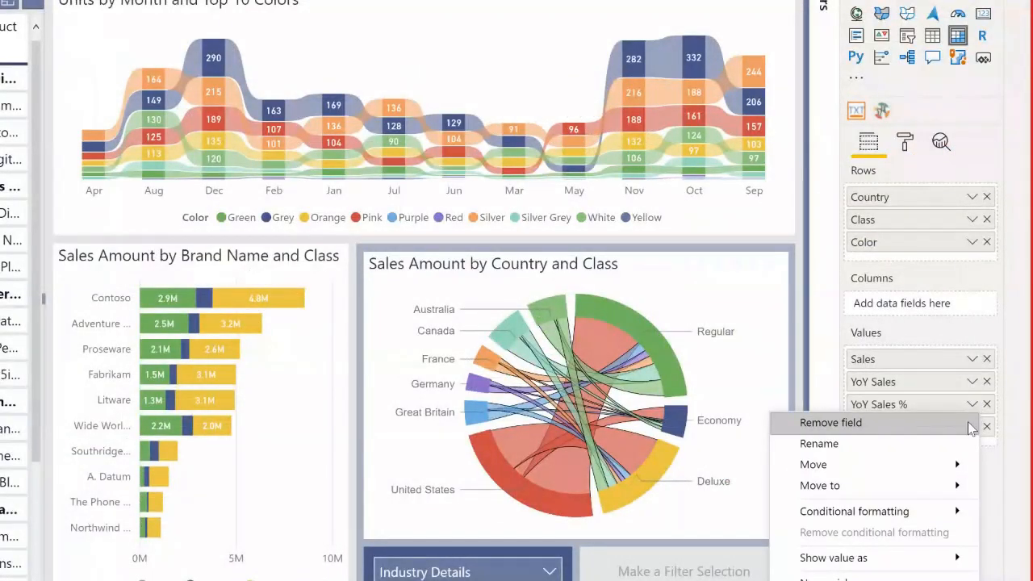
mouse_move(918, 511)
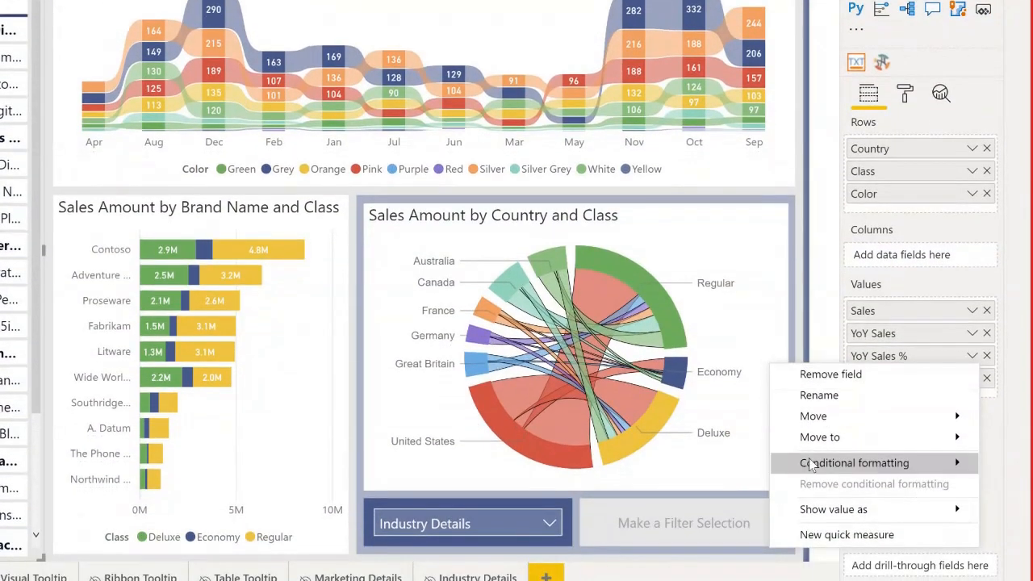
mouse_move(807, 503)
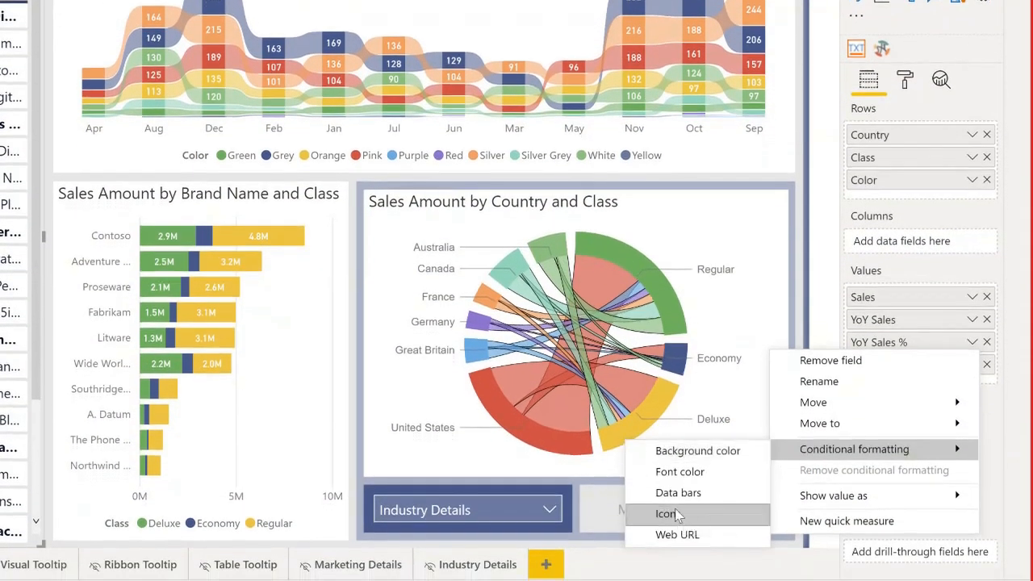
left_click(676, 527)
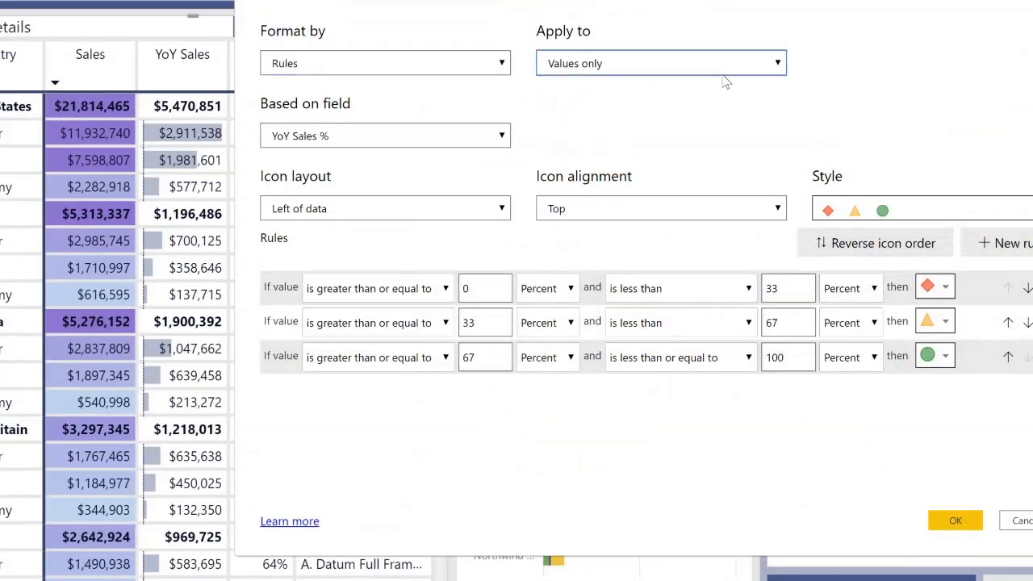
left_click(720, 66)
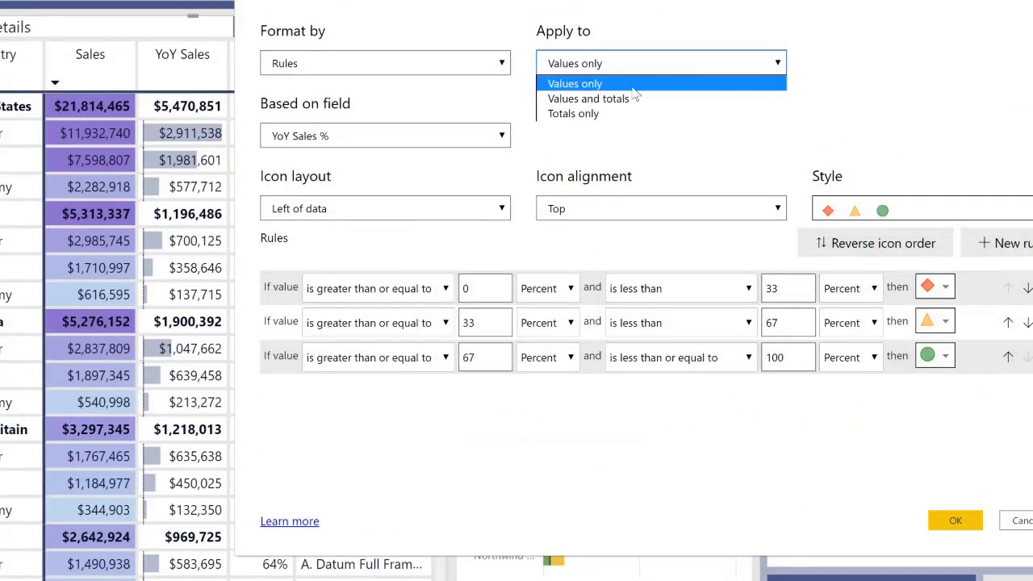
left_click(637, 80)
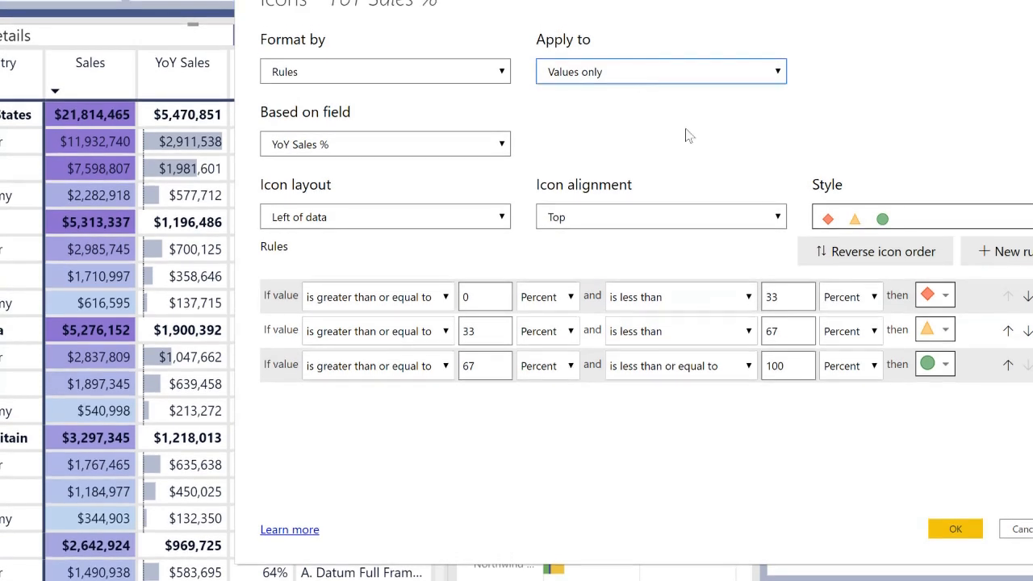
Choose the five colored arrows icon style for YoY Sales %, from red down to green up, and apply the icons.
left_click(906, 221)
left_click(906, 221)
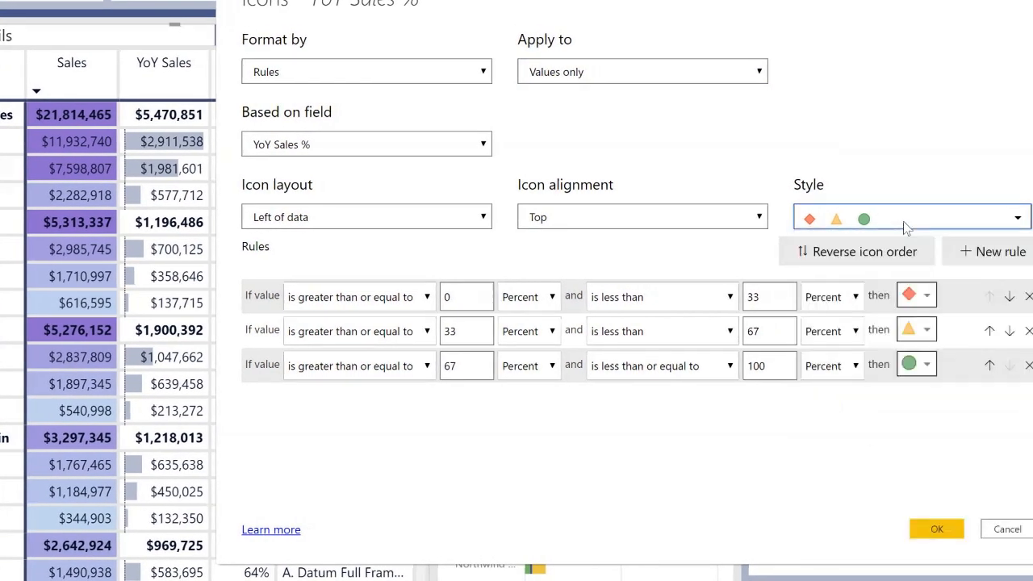
left_click(903, 221)
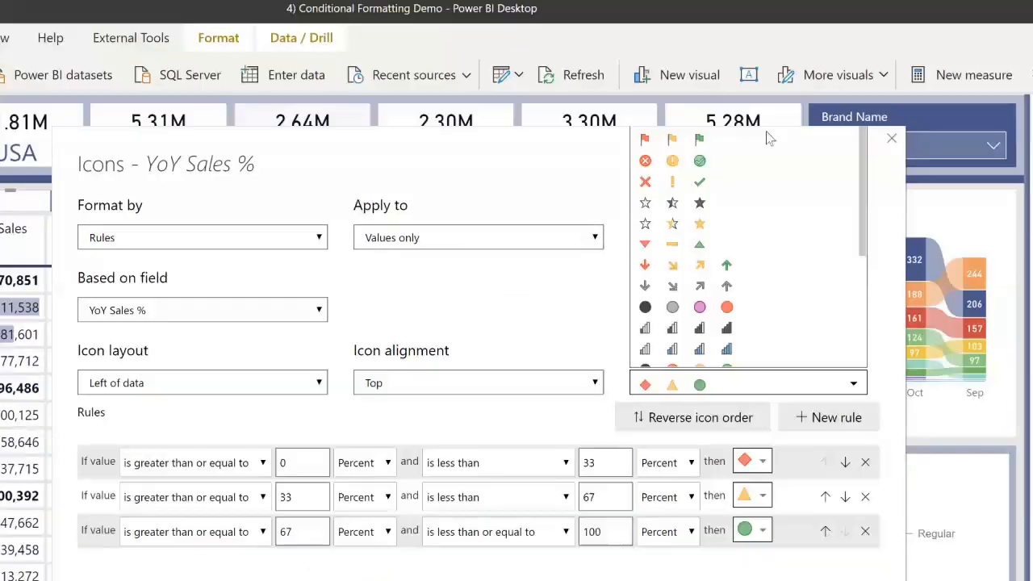
scroll(742, 237, "down", 2)
scroll(735, 250, "up", 3)
scroll(725, 273, "down", 3)
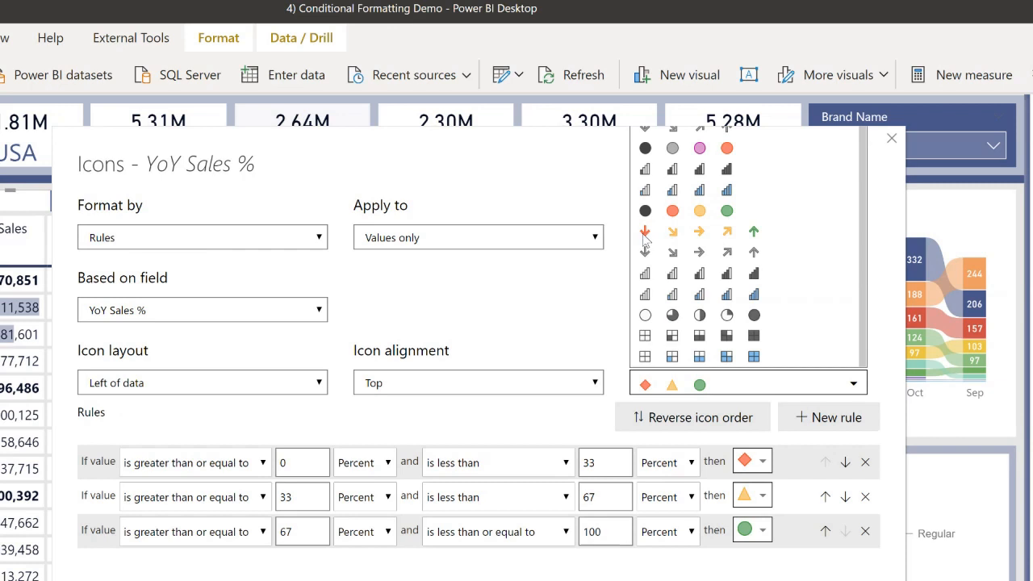
left_click(714, 236)
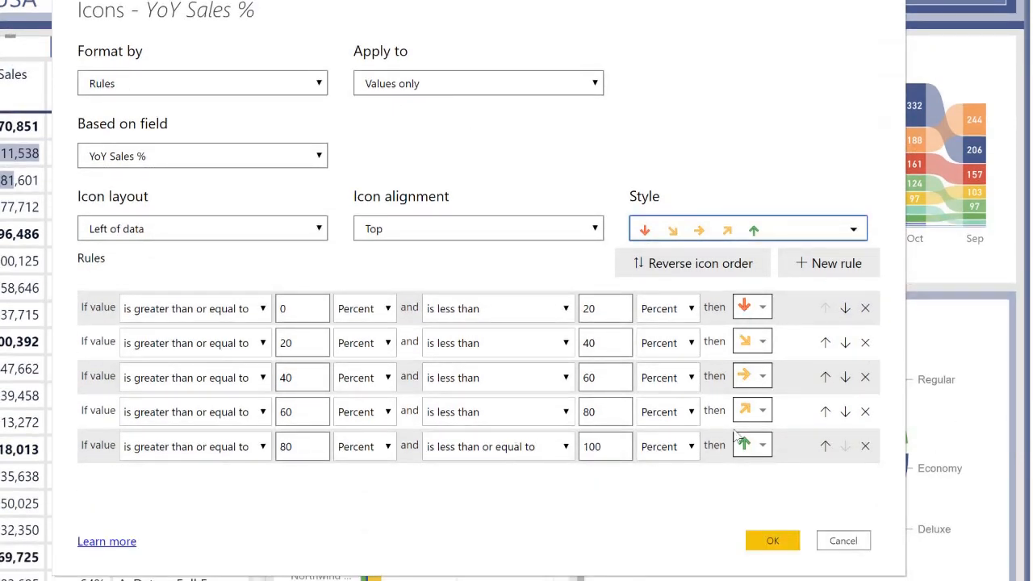
left_click(768, 537)
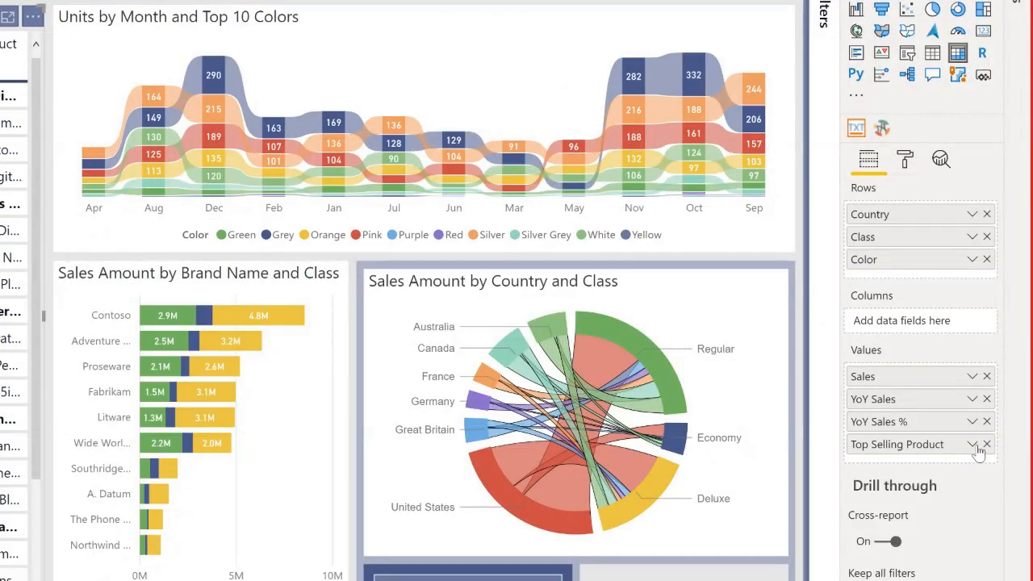
Apply Web URL conditional formatting to Top Selling Product, based on the Product URL measure's field value.
left_click(974, 445)
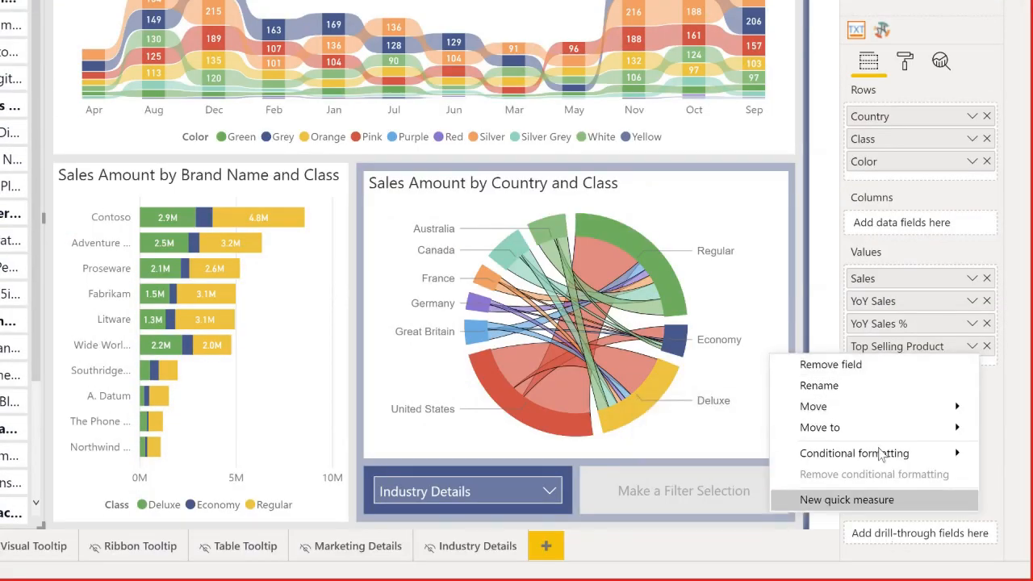
mouse_move(882, 455)
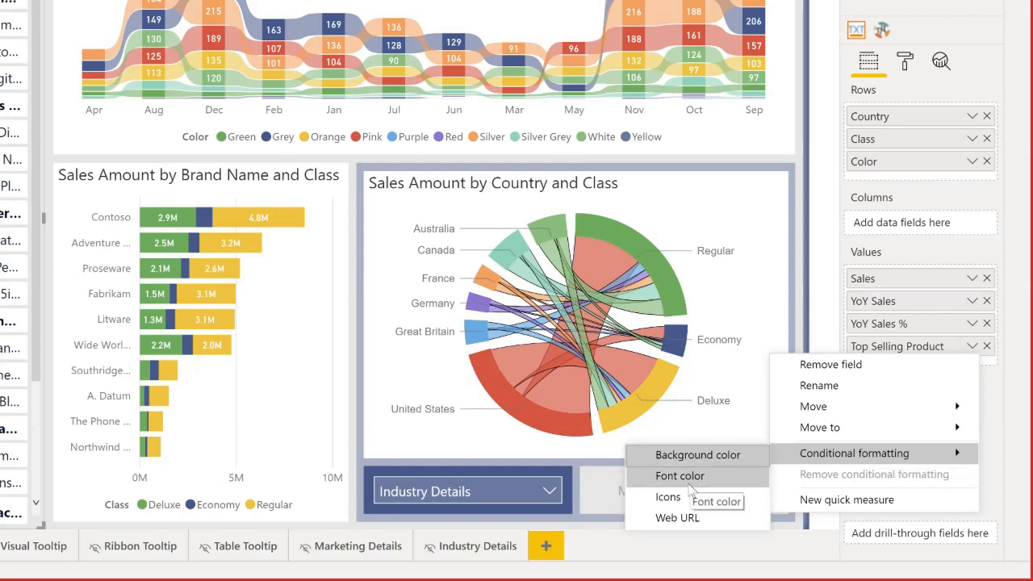
left_click(697, 525)
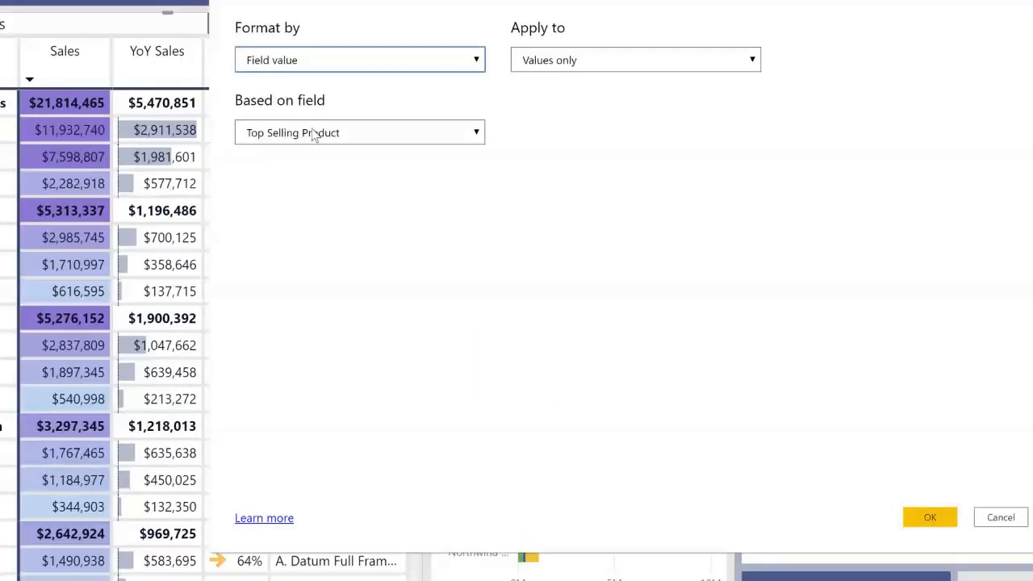
left_click(392, 138)
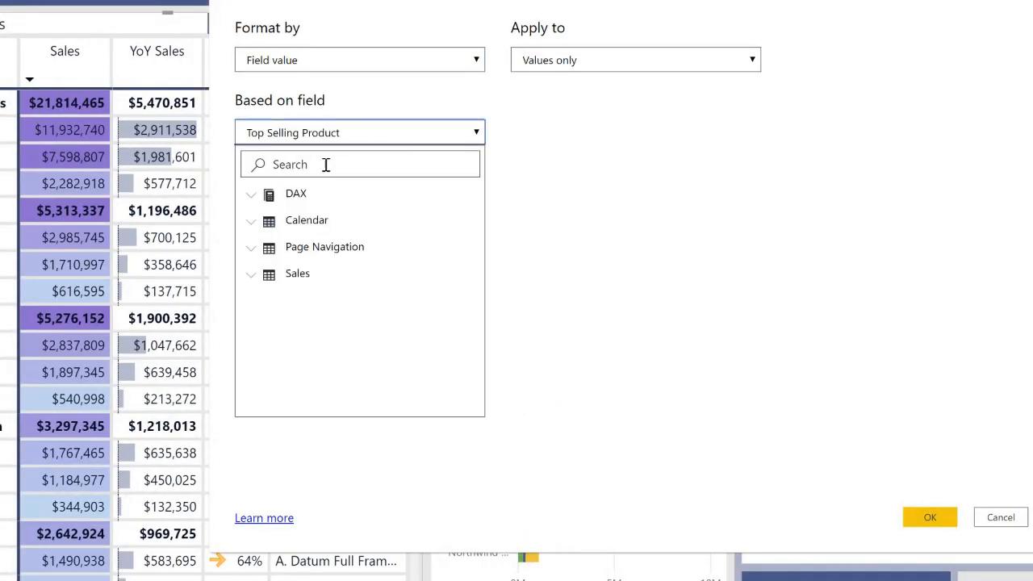
left_click(325, 164)
type("url")
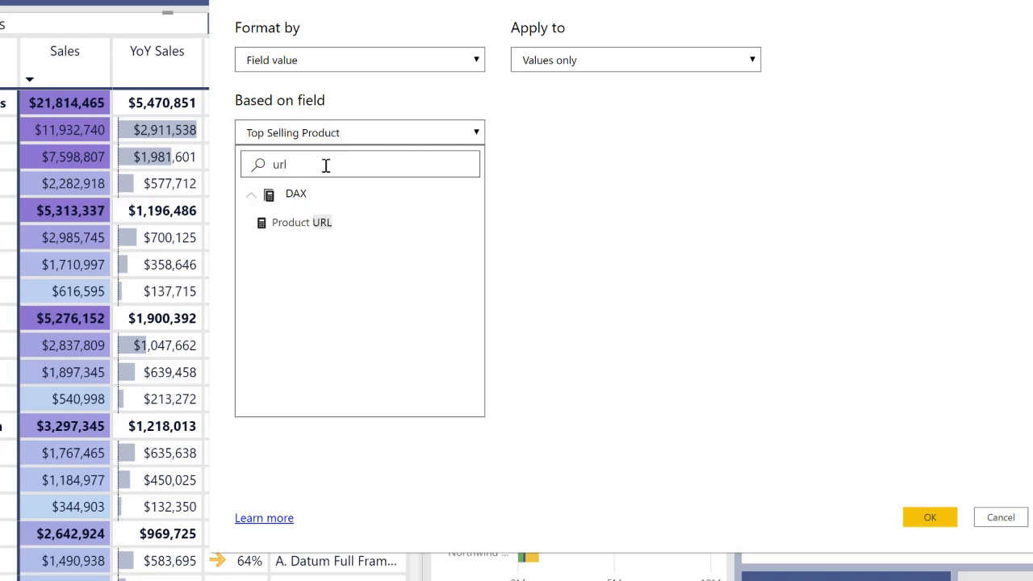
left_click(293, 225)
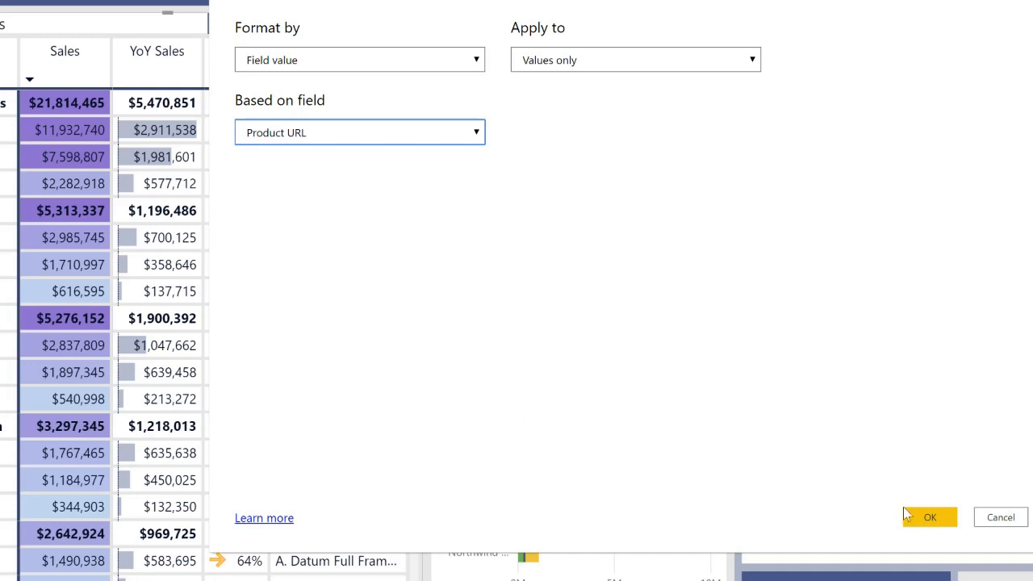
left_click(929, 517)
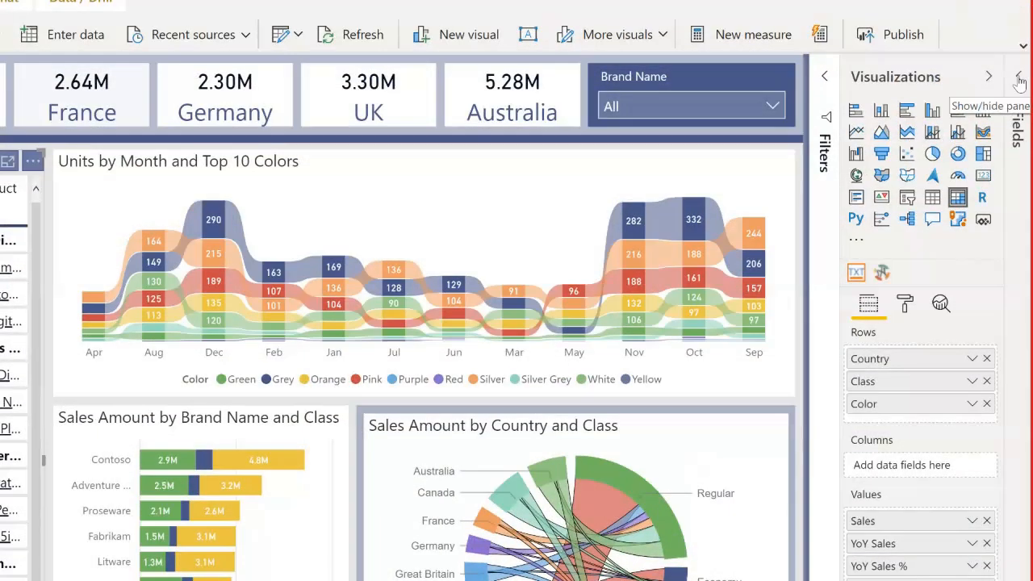
Find the Product URL measure by searching the fields for "url", and review its DAX formula and data category.
left_click(1021, 77)
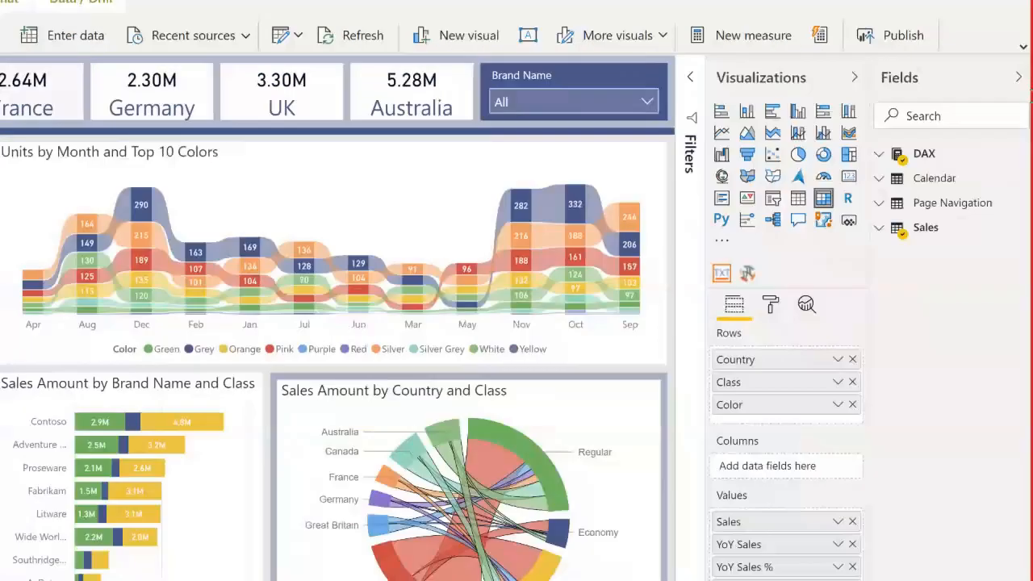
type("url")
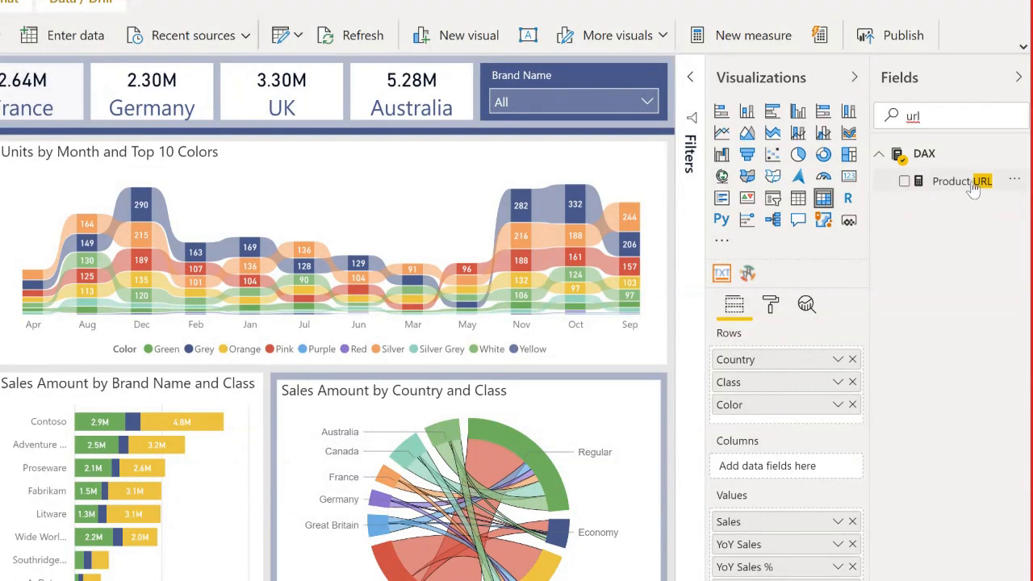
left_click(974, 184)
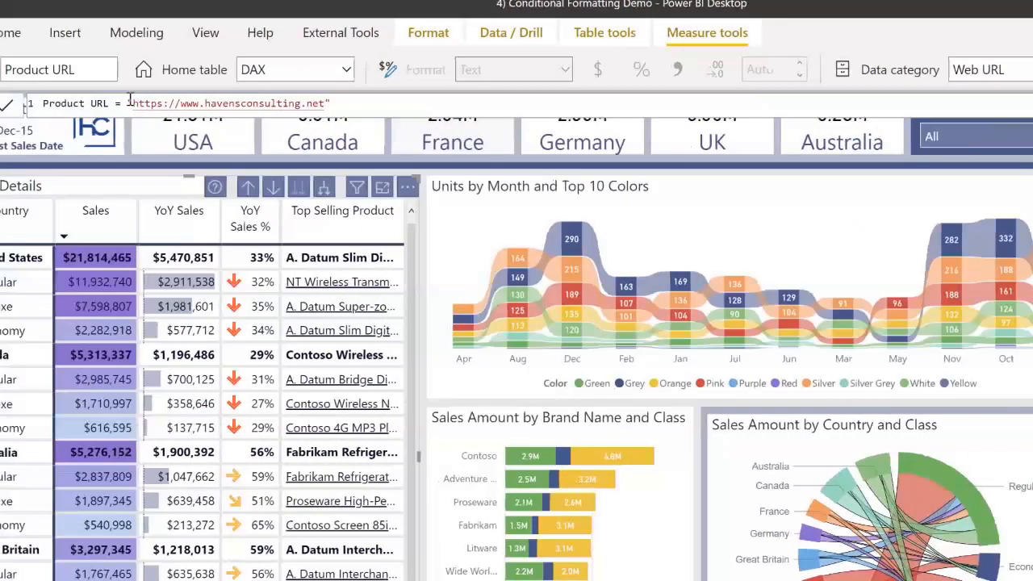
key("ctrl+shift+Right")
key("shift+End")
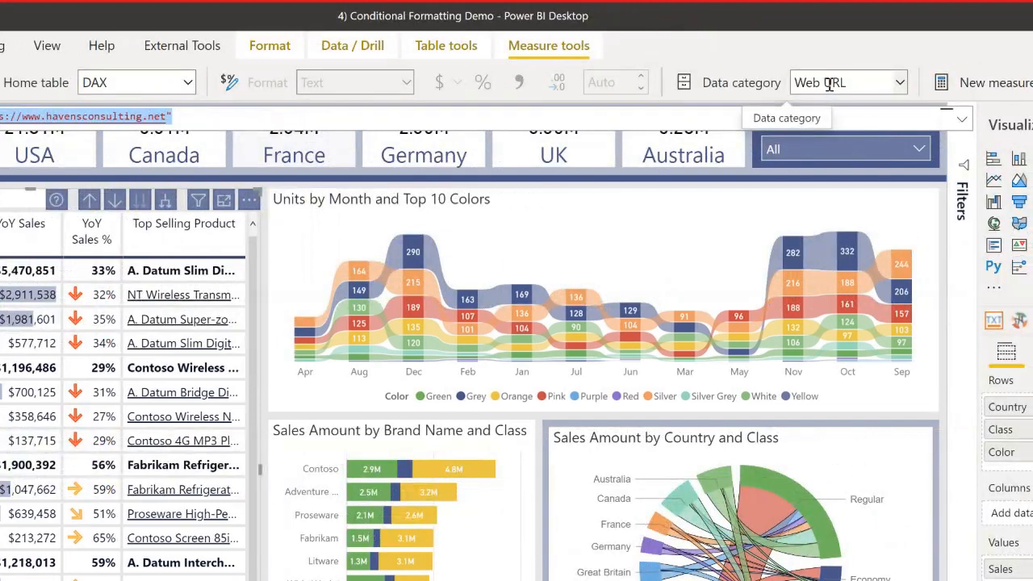
left_click(802, 90)
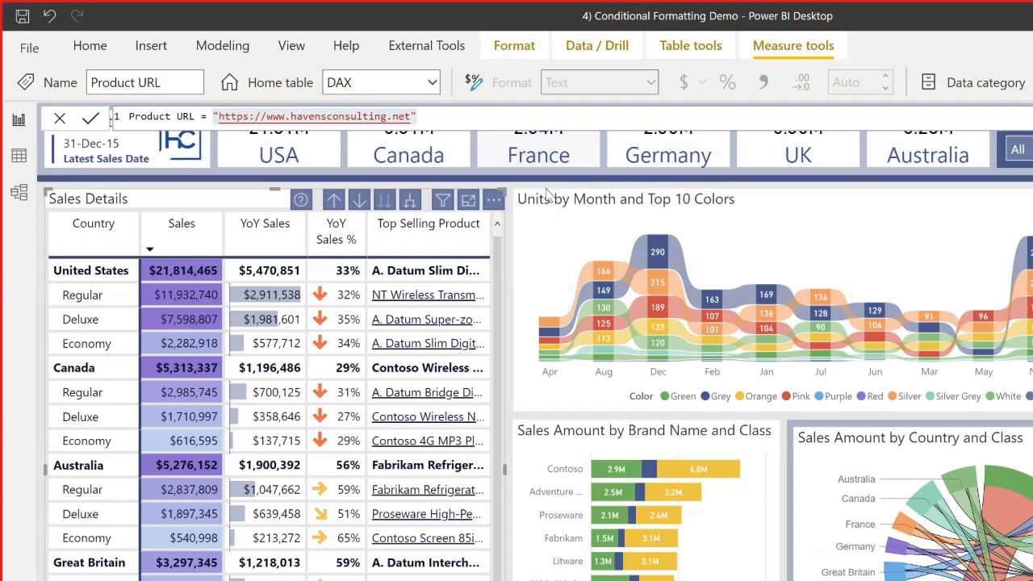
left_click(545, 194)
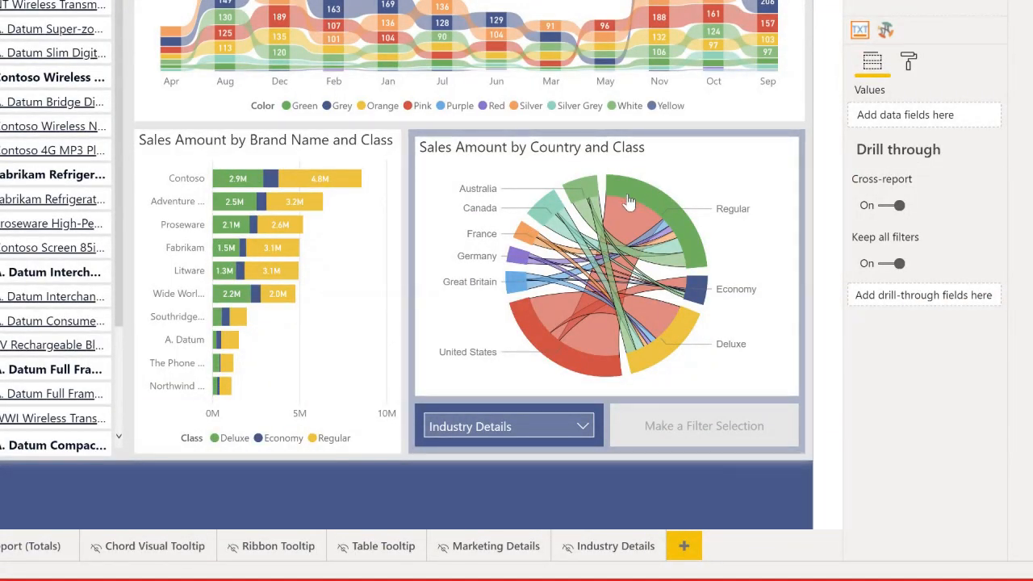
Toggle the Regular class filter in the Sales Amount by Country and Class chart to check the drillthrough button, leaving Regular selected.
mouse_move(634, 198)
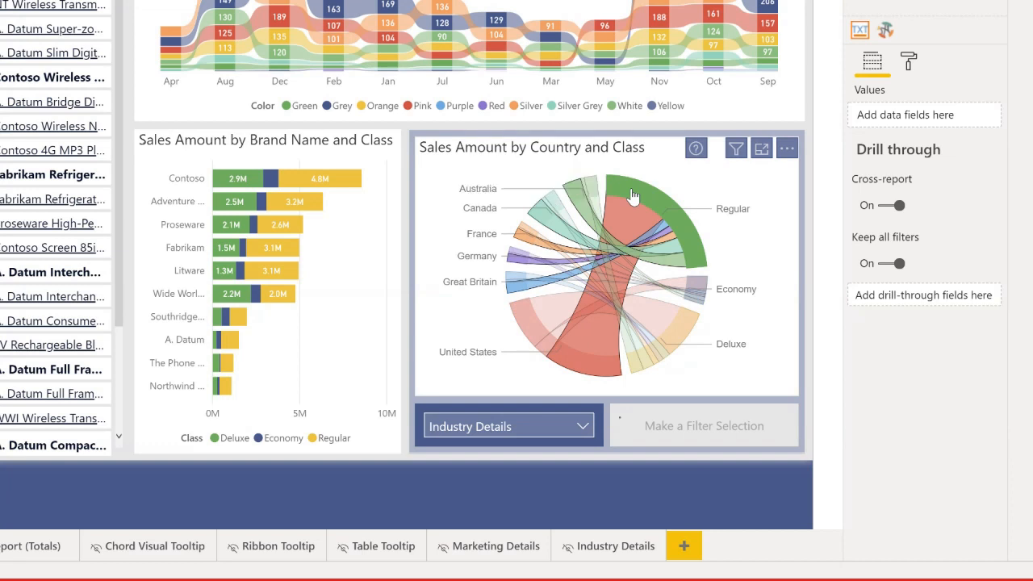
left_click(634, 198)
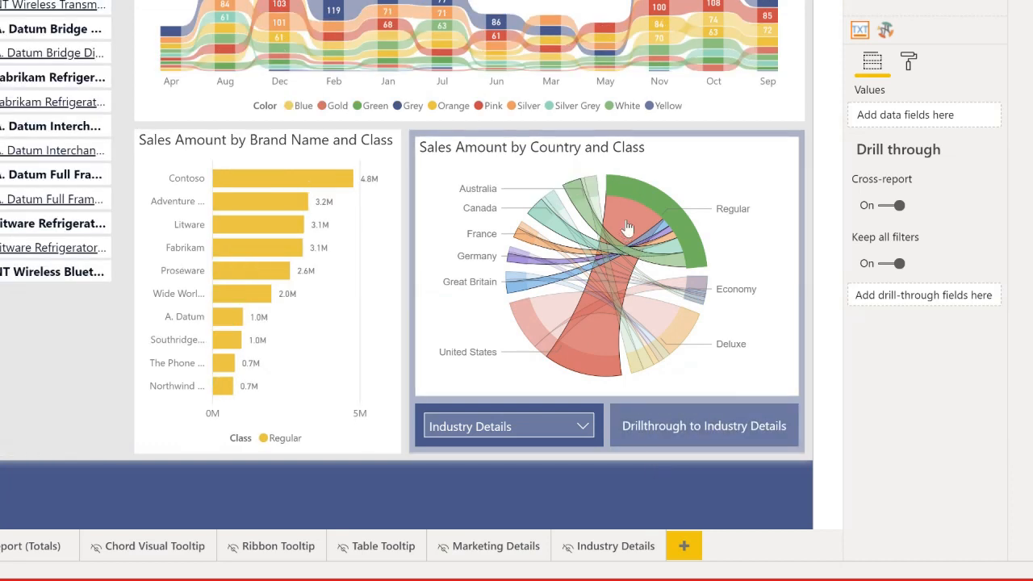
left_click(639, 197)
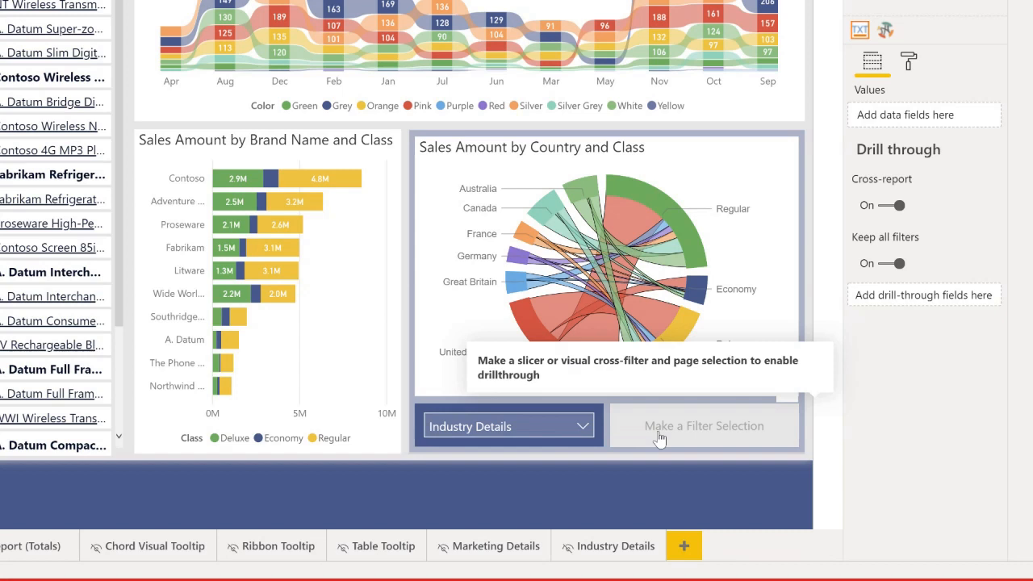
left_click(654, 194)
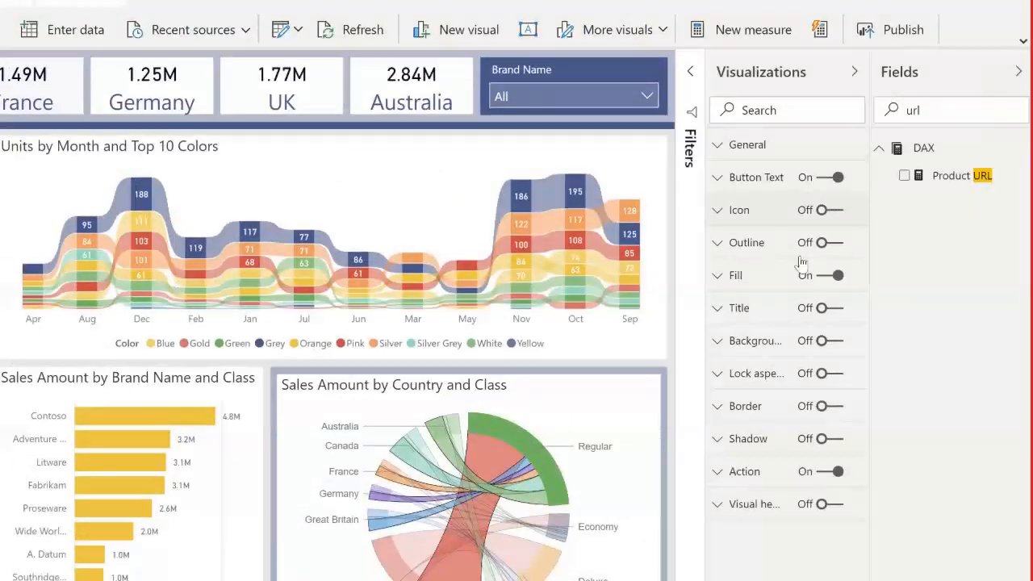
Review the drillthrough button's Action settings, checking the disabled tooltip text and the enabled tooltip's field-value formatting without changing it.
left_click(763, 473)
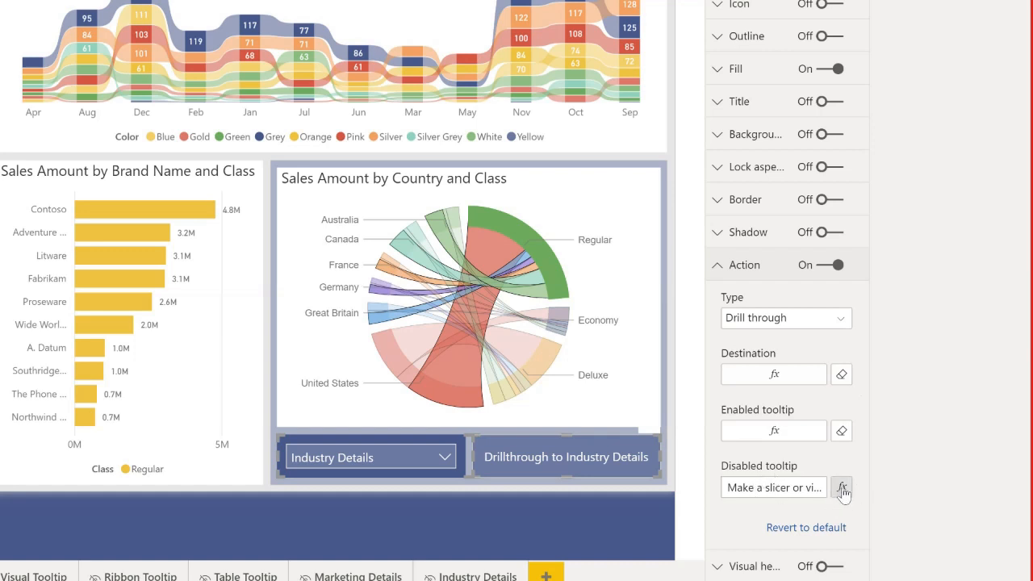
triple_click(759, 488)
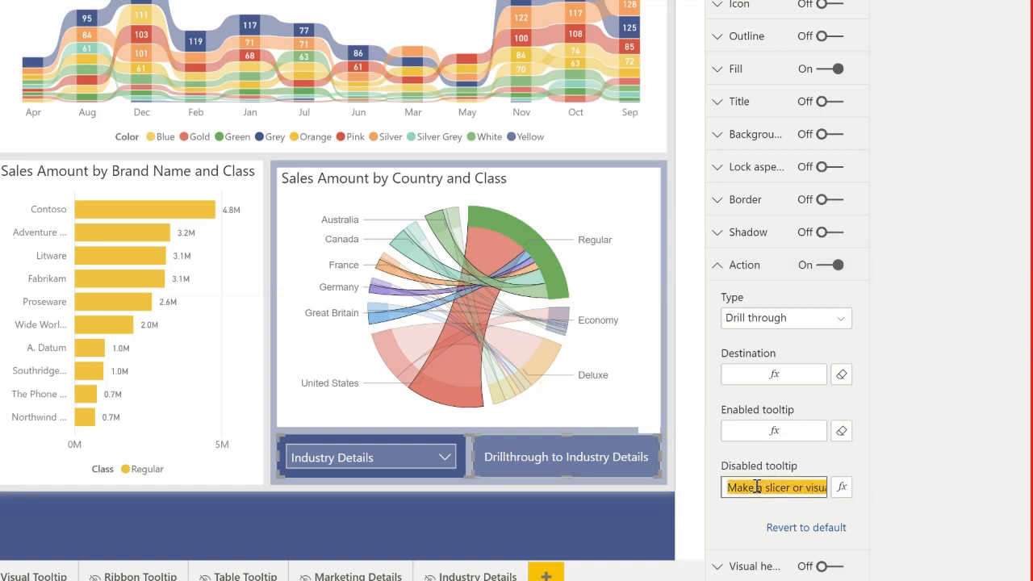
left_click(753, 458)
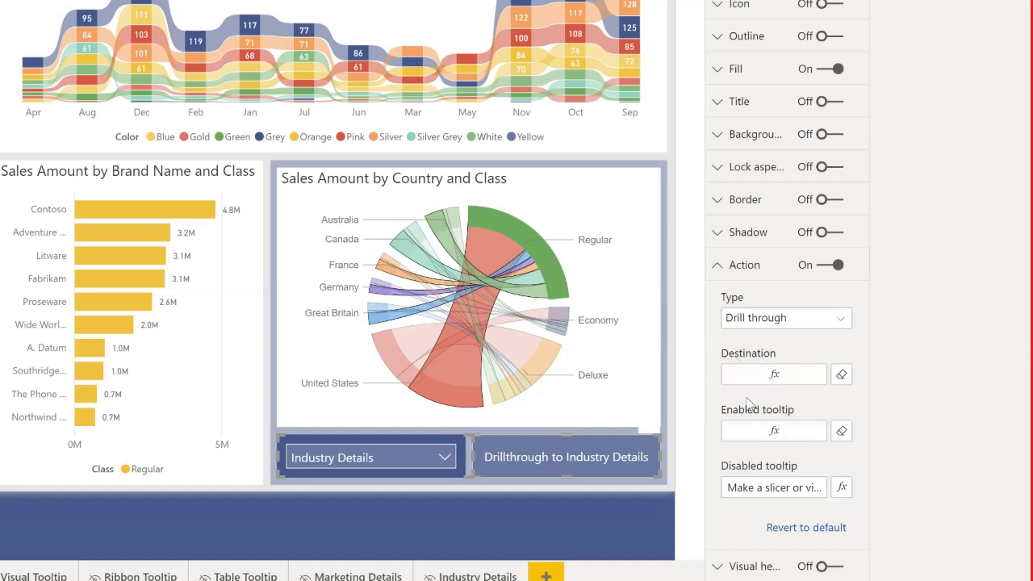
left_click(772, 435)
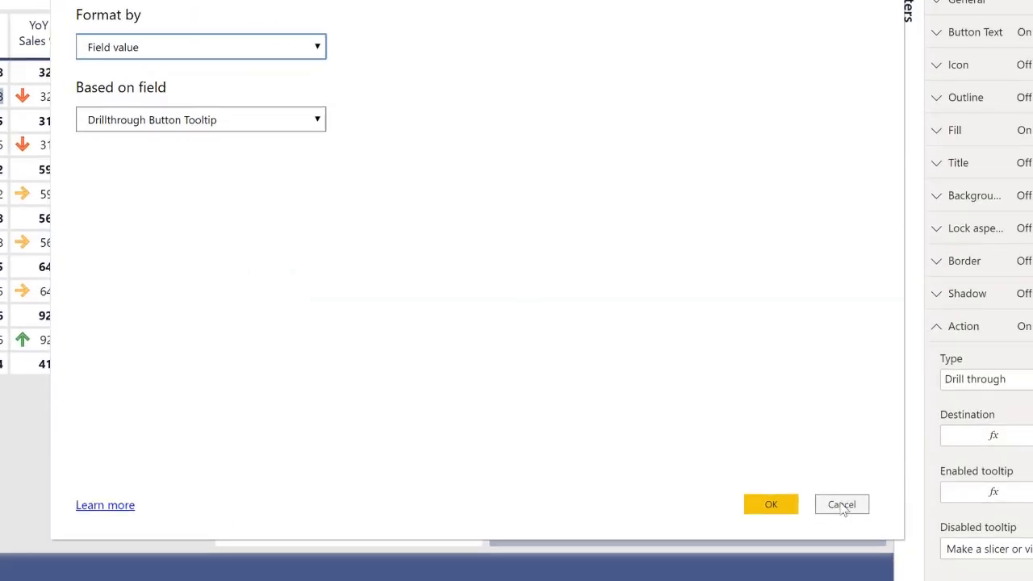
left_click(842, 505)
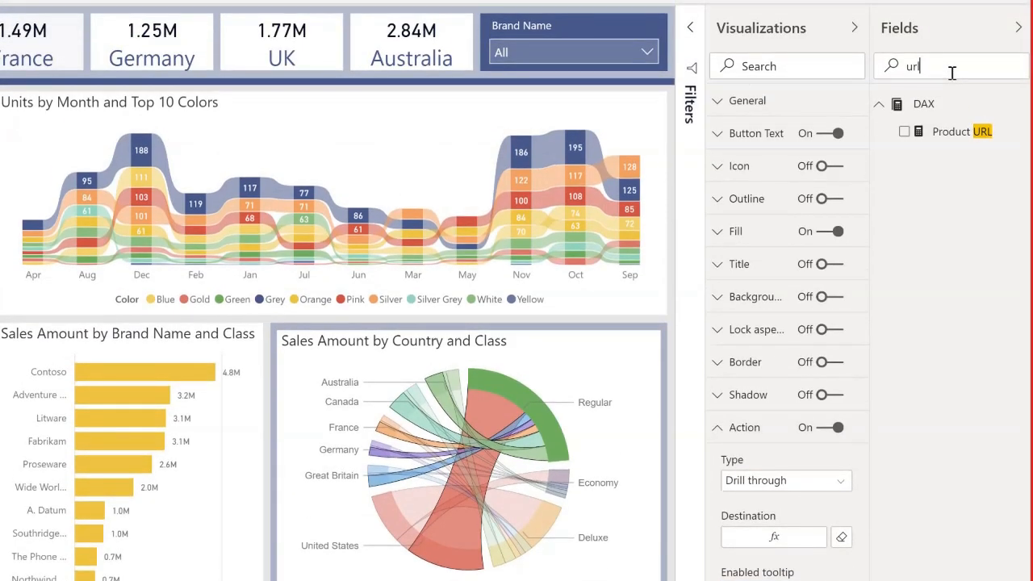
Find the Drillthrough Button Tooltip measure by searching the fields for "tooltip", and review the text at the start of its DAX formula.
key("ctrl+a")
key("BackSpace")
type("tooltip")
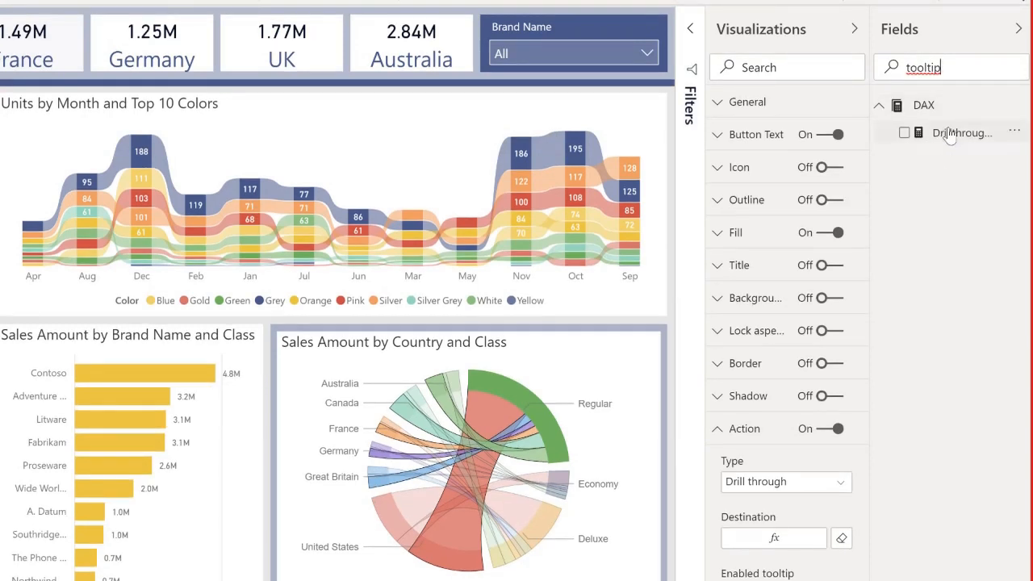
left_click(950, 136)
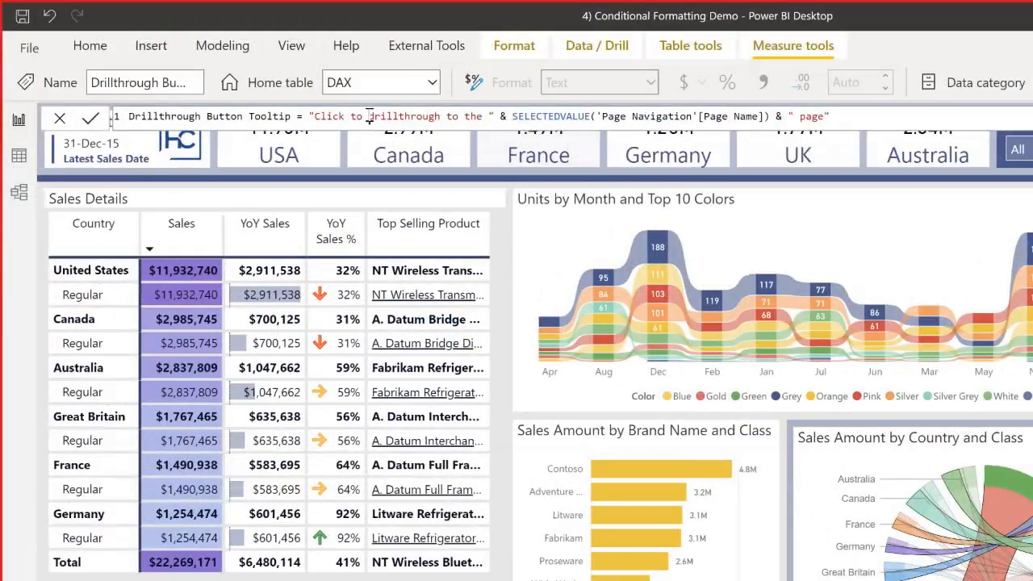
key("ctrl+Left")
key("ctrl+Left")
key("ctrl+Left")
key("ctrl+shift+Right")
key("ctrl+shift+Right")
key("ctrl+shift+Right")
key("ctrl+shift+Right")
key("ctrl+shift+Right")
key("ctrl+shift+Right")
key("ctrl+shift+Right")
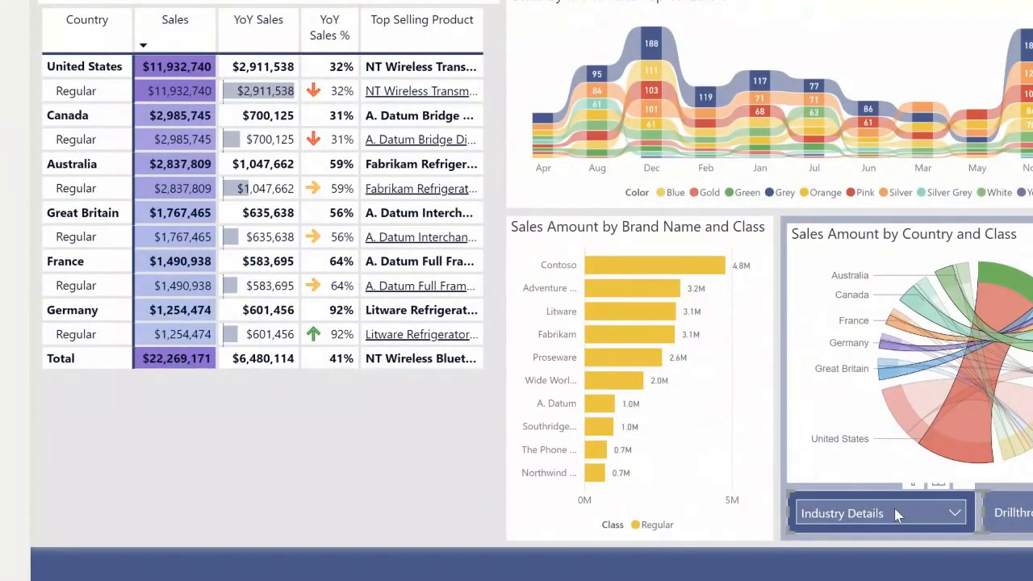
Set the drillthrough page slicer to Marketing Details and examine the SELECTEDVALUE part of the tooltip measure's formula.
left_click(893, 513)
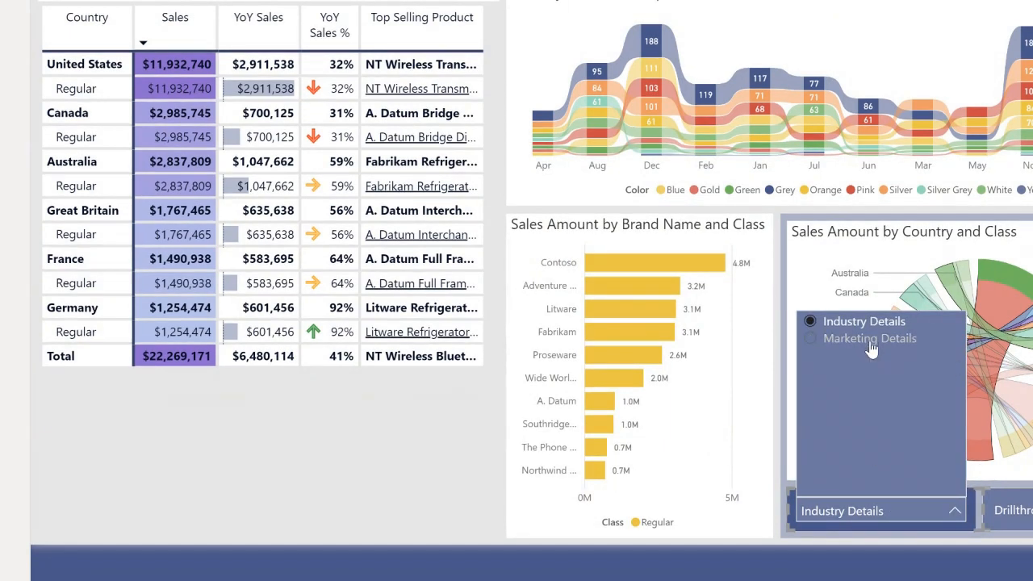
left_click(870, 341)
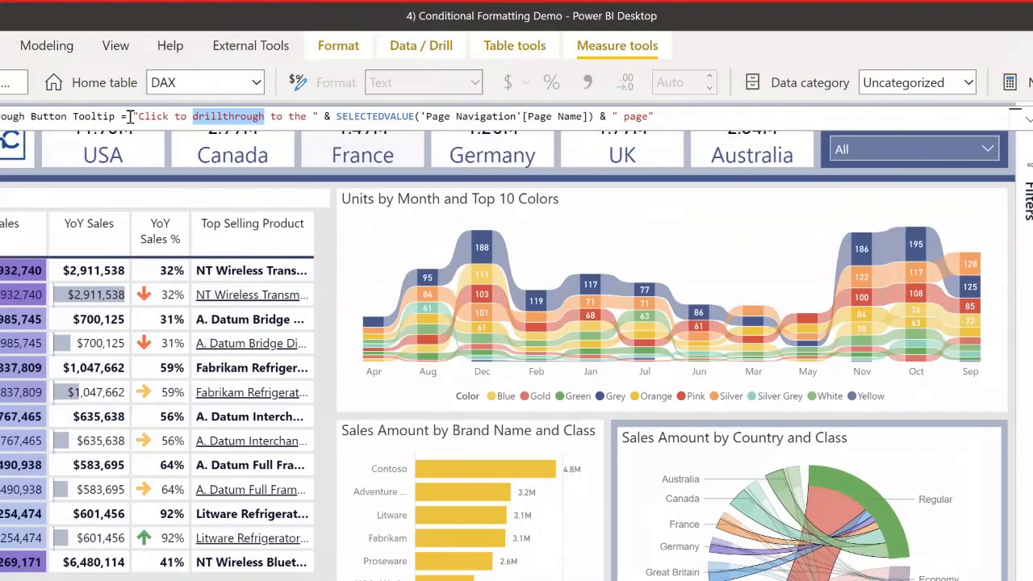
left_click_drag(255, 118, 761, 127)
left_click(338, 119)
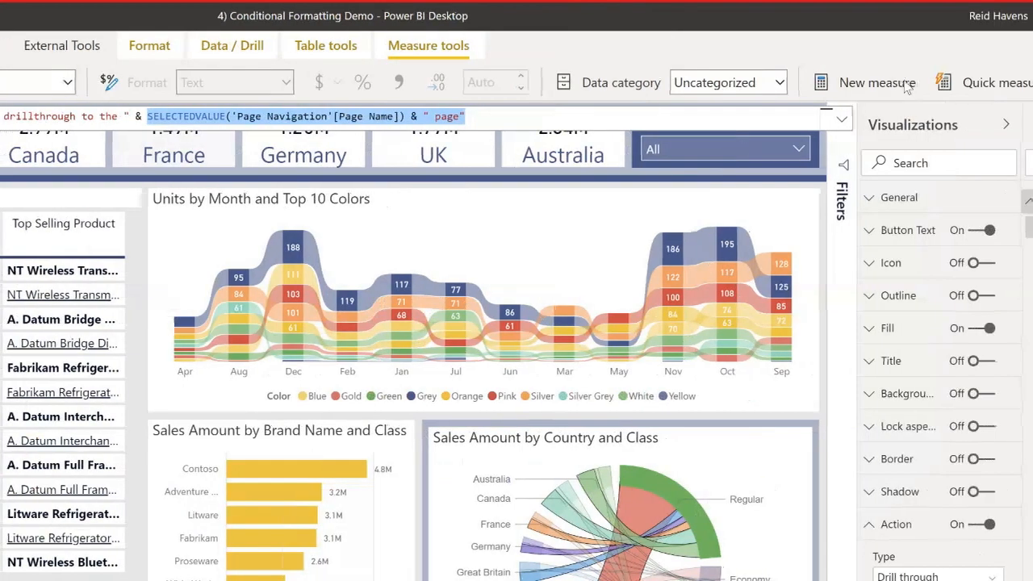
left_click(1012, 173)
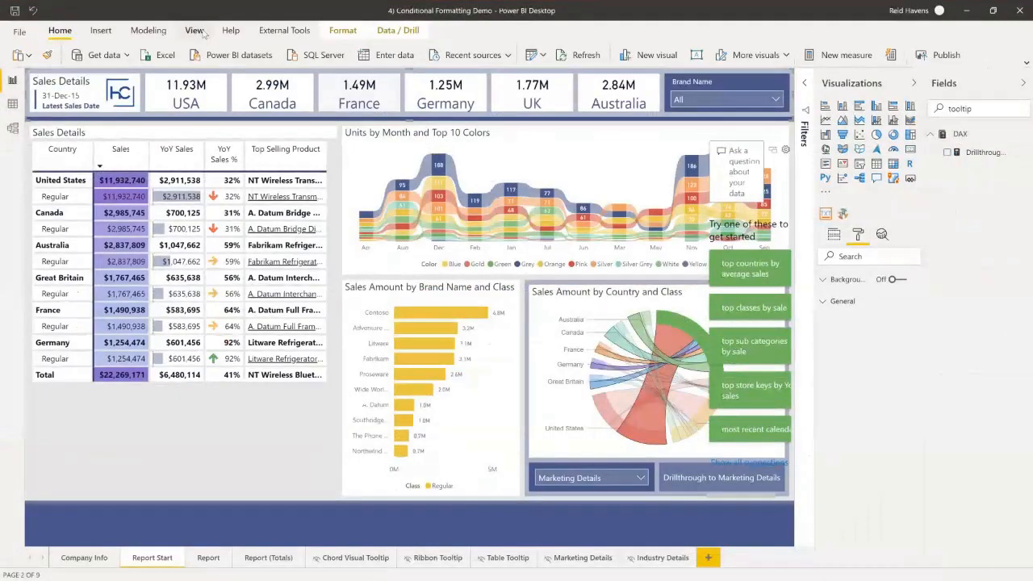
Show the Selection pane and expand the Title Section group to list its card groups.
left_click(203, 32)
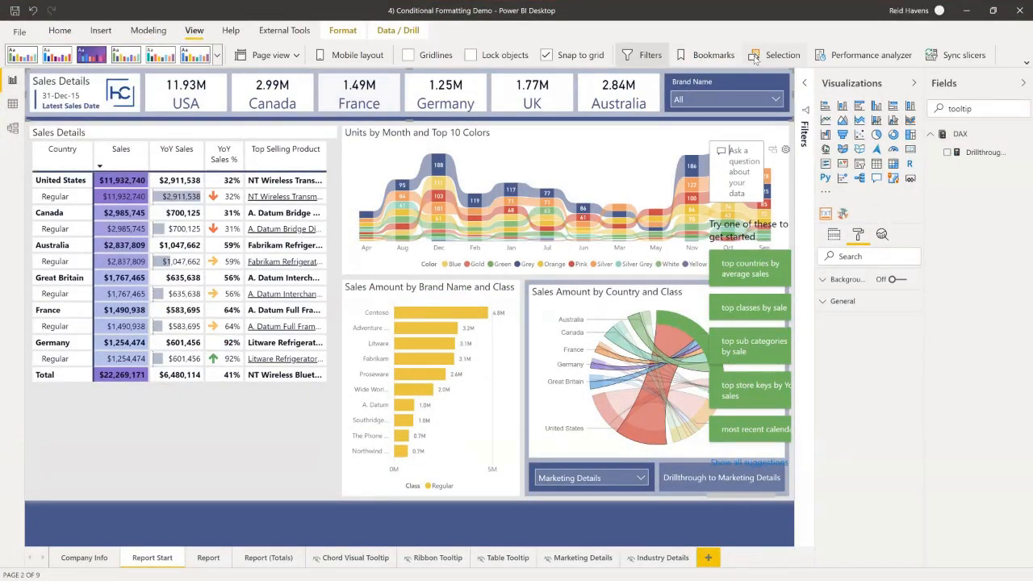
left_click(754, 58)
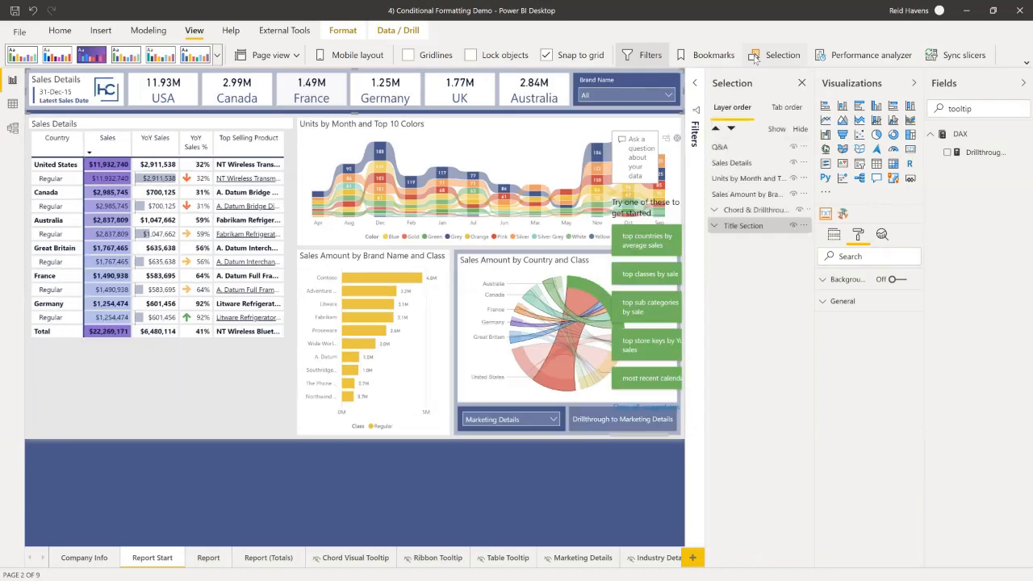
left_click(715, 227)
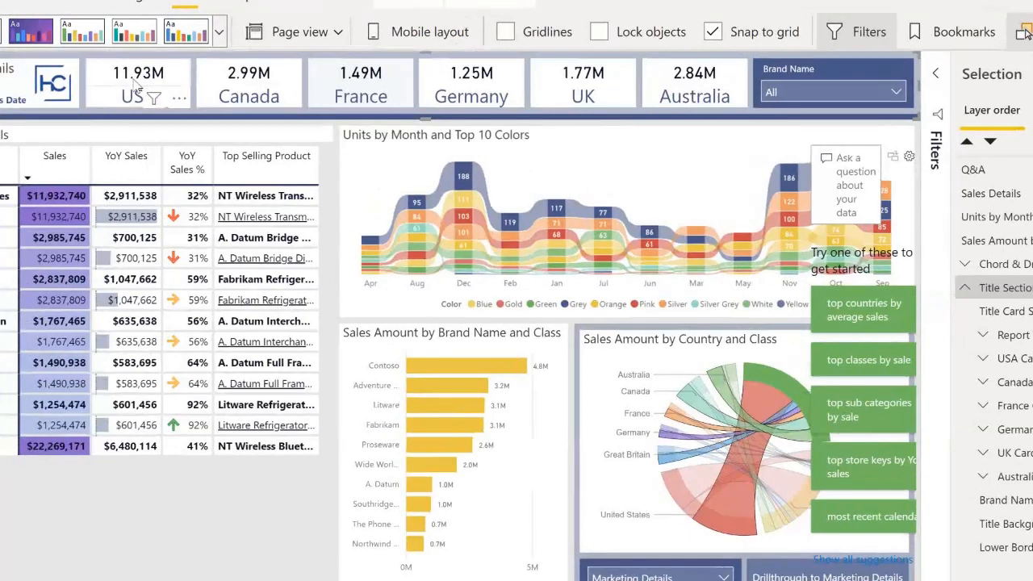
mouse_move(164, 89)
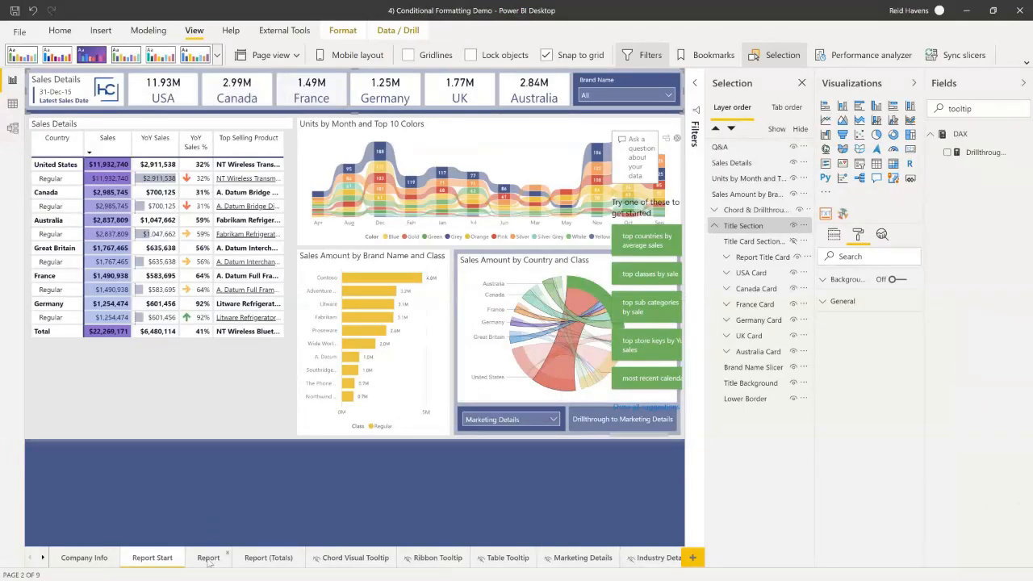
Switch to the Report page and select the Value visual inside the USA Card group.
left_click(209, 558)
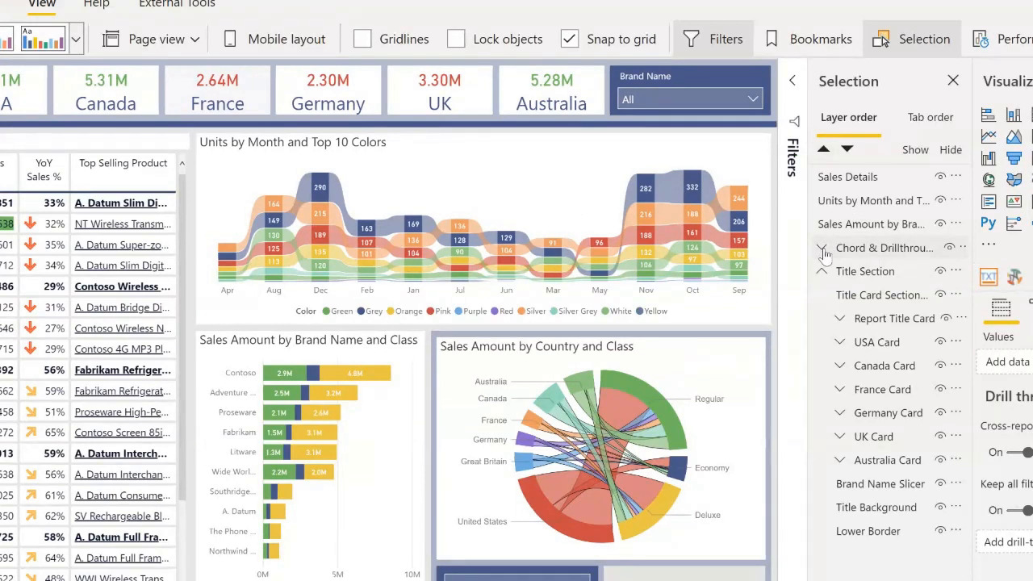
left_click(839, 342)
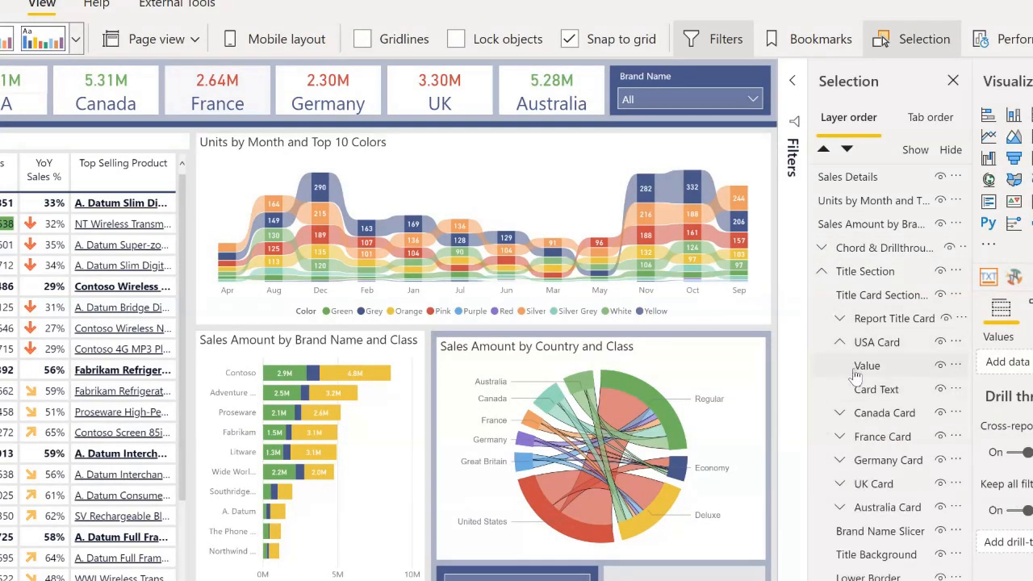
left_click(856, 374)
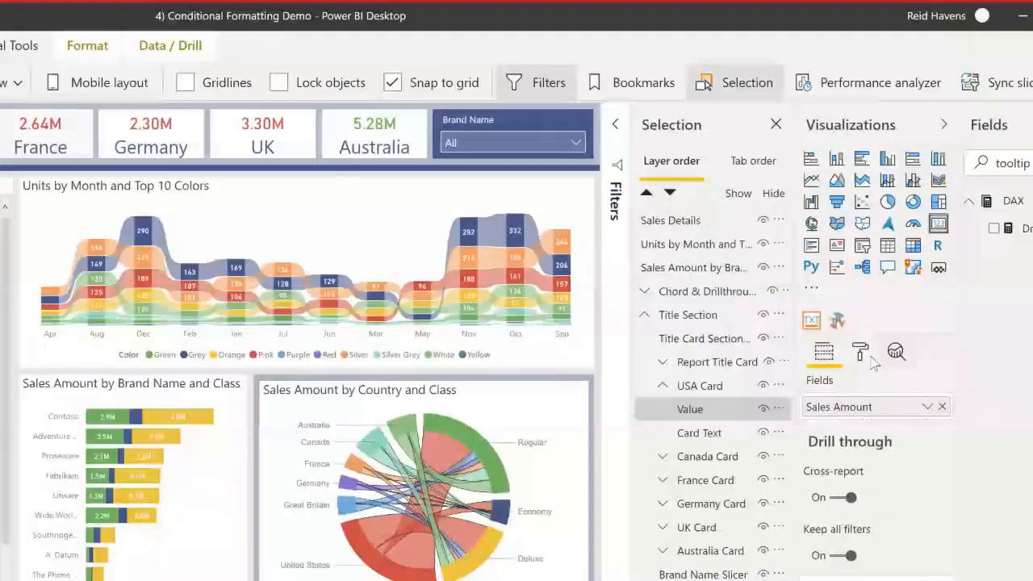
Review the conditional formatting of the USA card value's data label color, then close it unchanged.
left_click(862, 353)
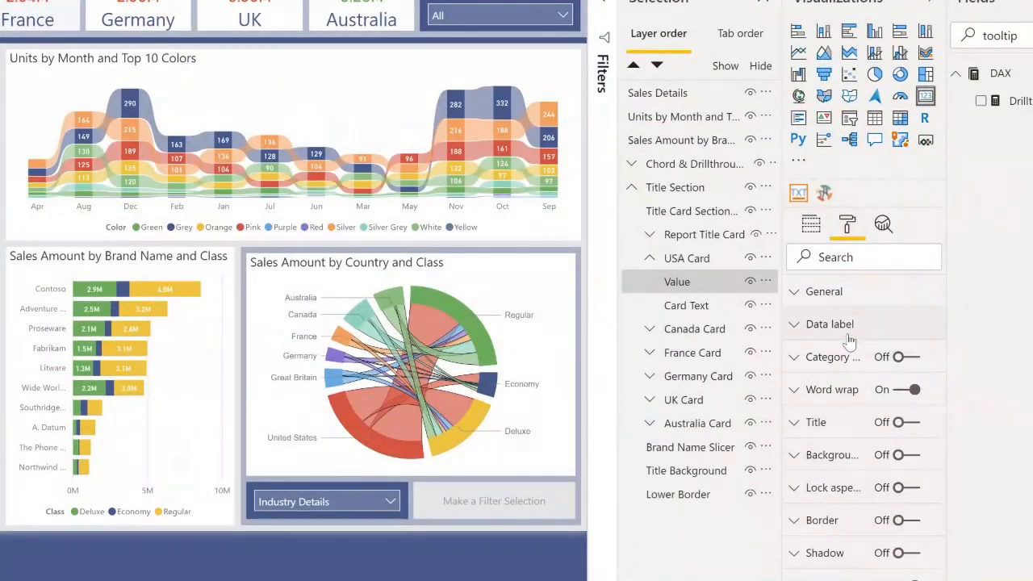
left_click(849, 337)
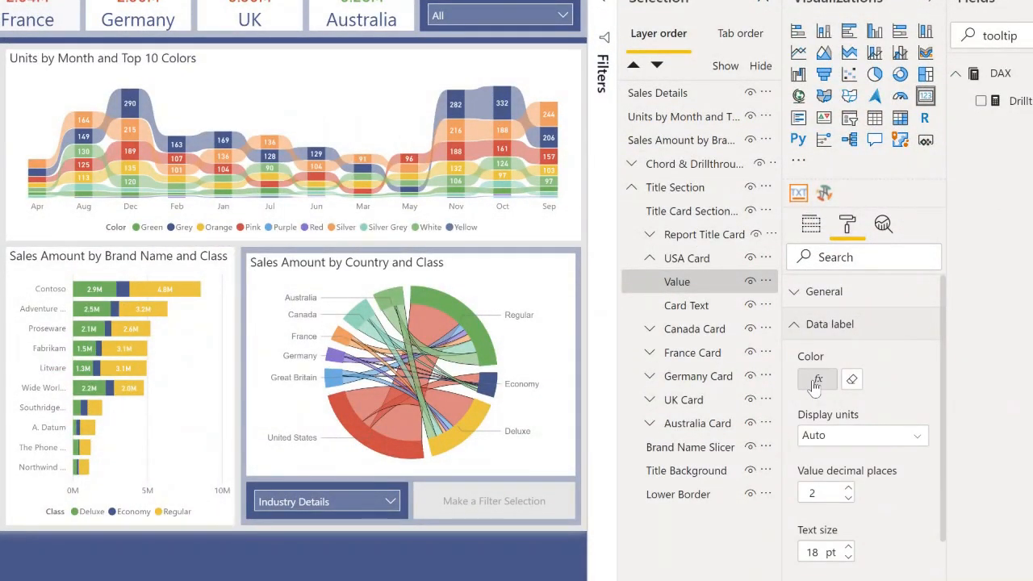
left_click(817, 381)
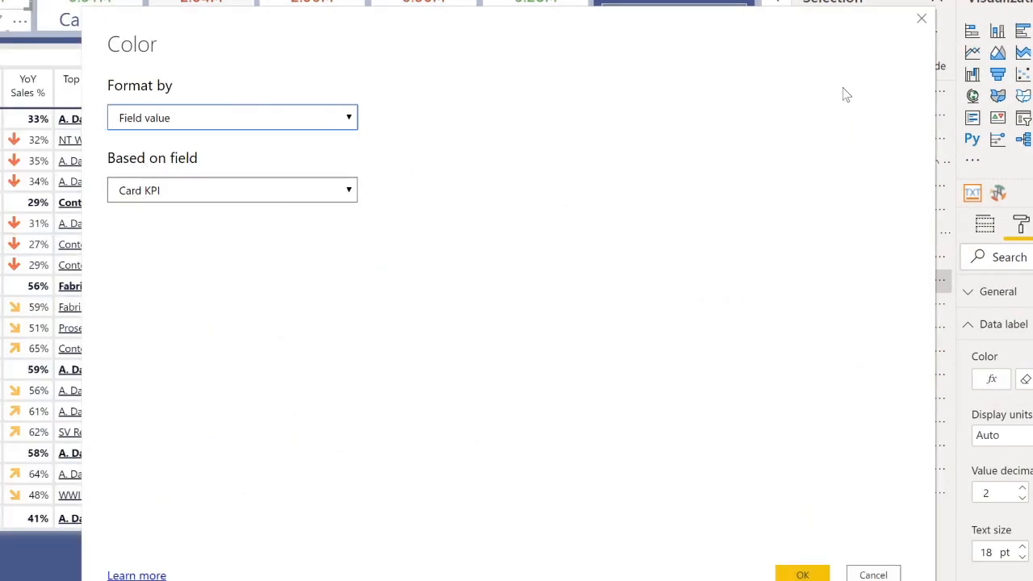
left_click(921, 18)
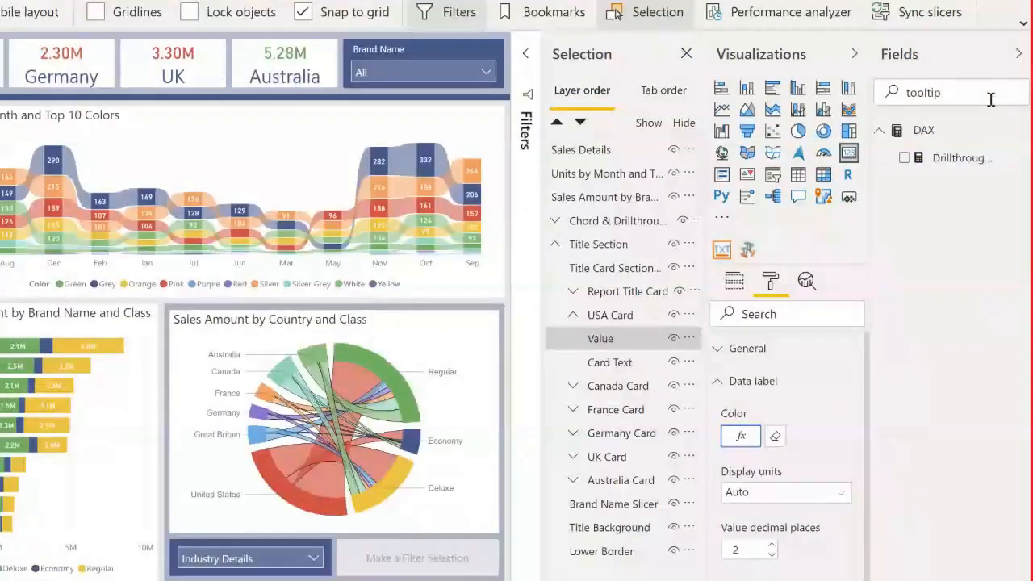
Find the Card KPI measure by searching the fields for "kpi", and examine the Green and Red results in its IF formula.
double_click(920, 92)
type("kpi")
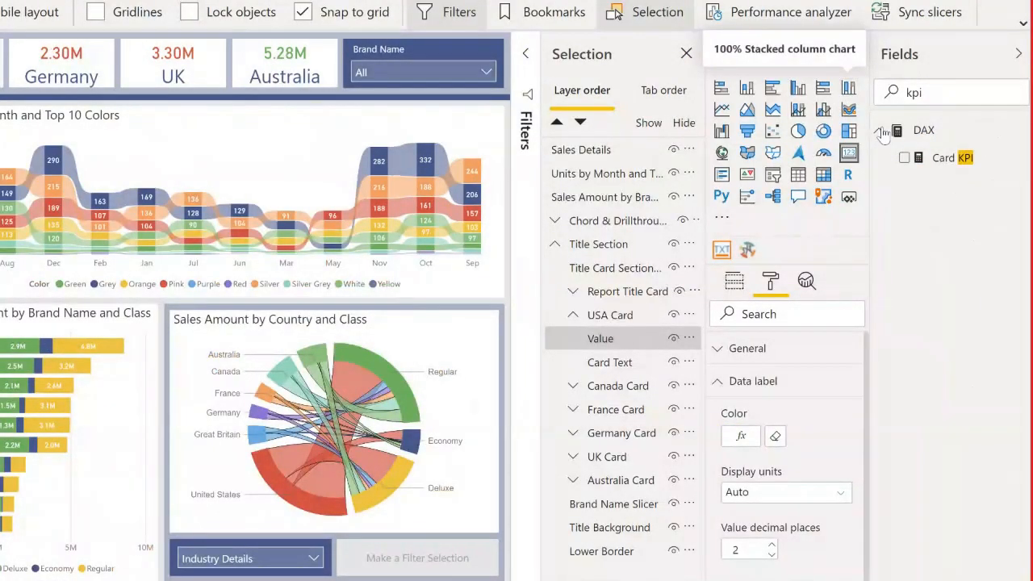
left_click(956, 158)
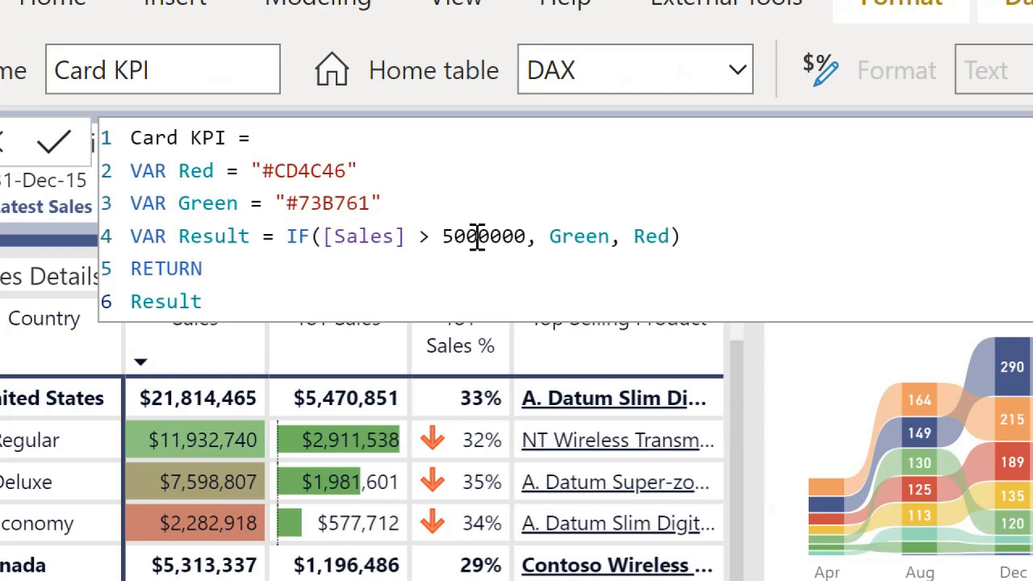
double_click(604, 243)
double_click(652, 237)
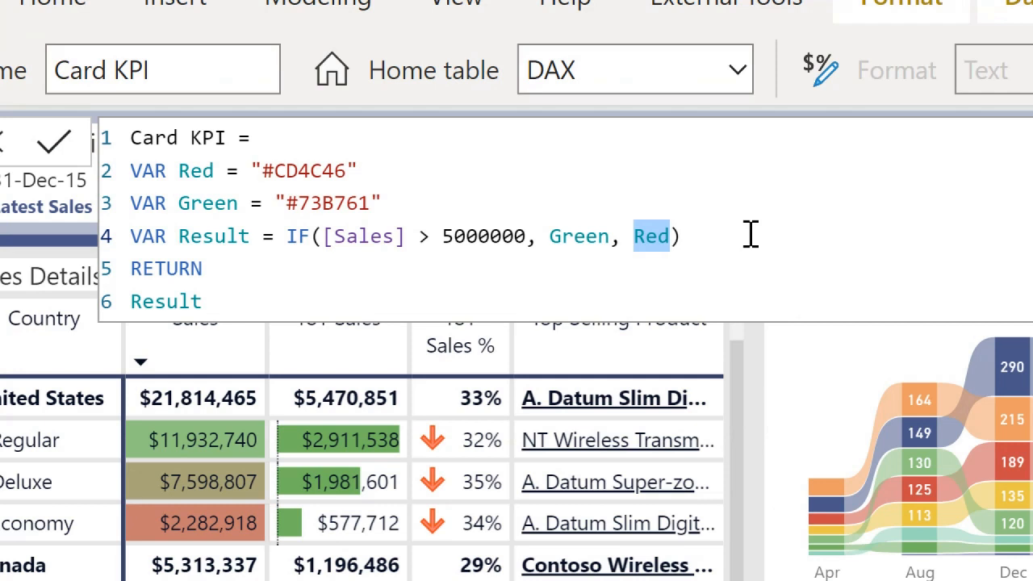
left_click(751, 235)
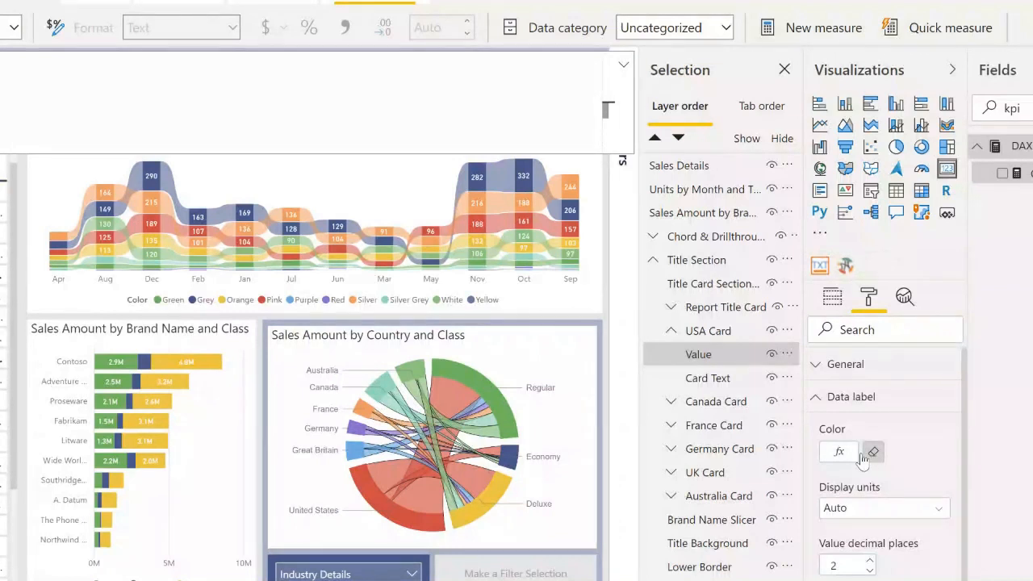
Clear the conditional formatting from the USA card value's data label color.
left_click(874, 455)
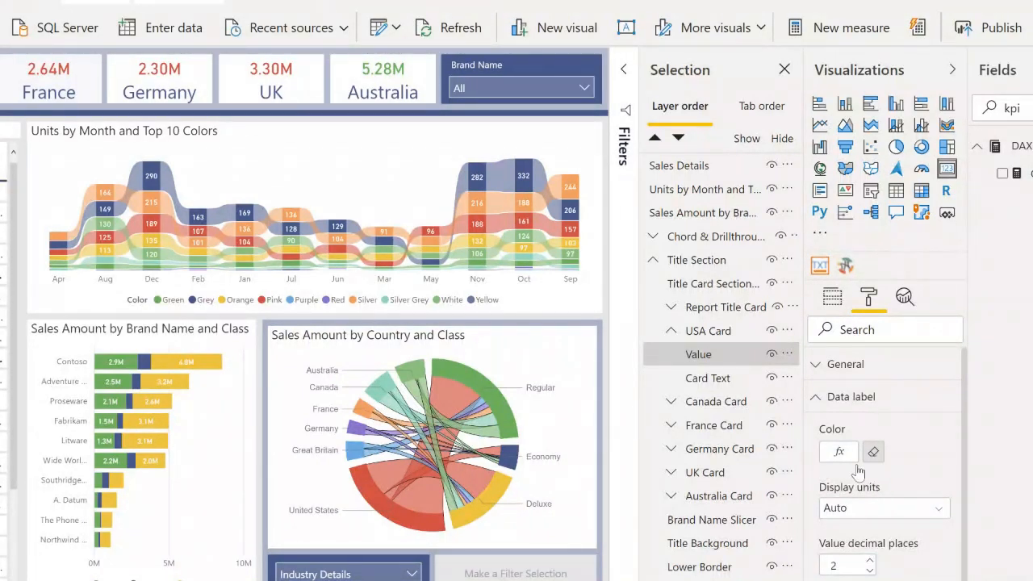
left_click(874, 455)
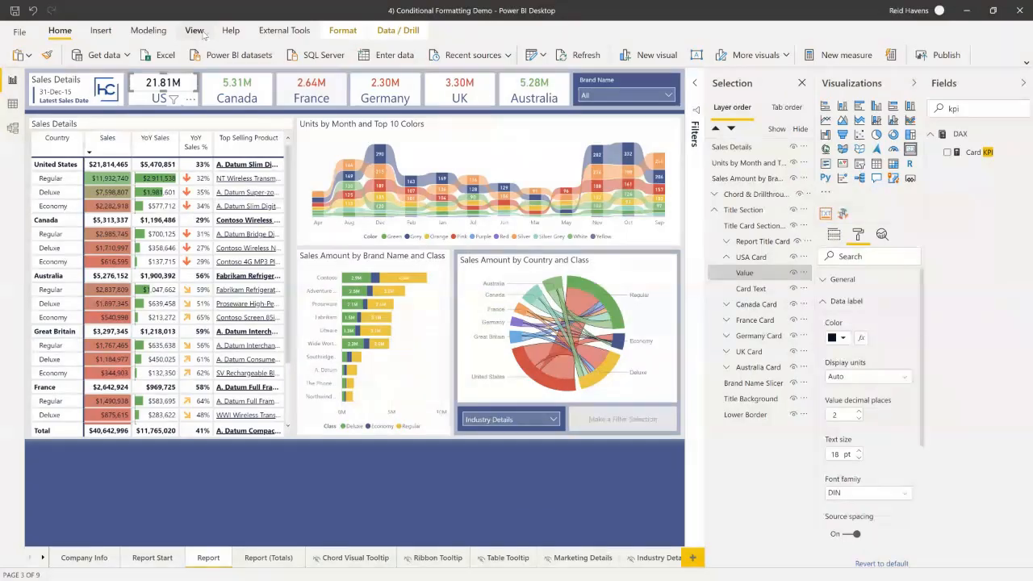
Switch to the running PowerPoint slide show and advance from the Demonstration Three slide to the Questions slide.
key("super")
mouse_move(382, 570)
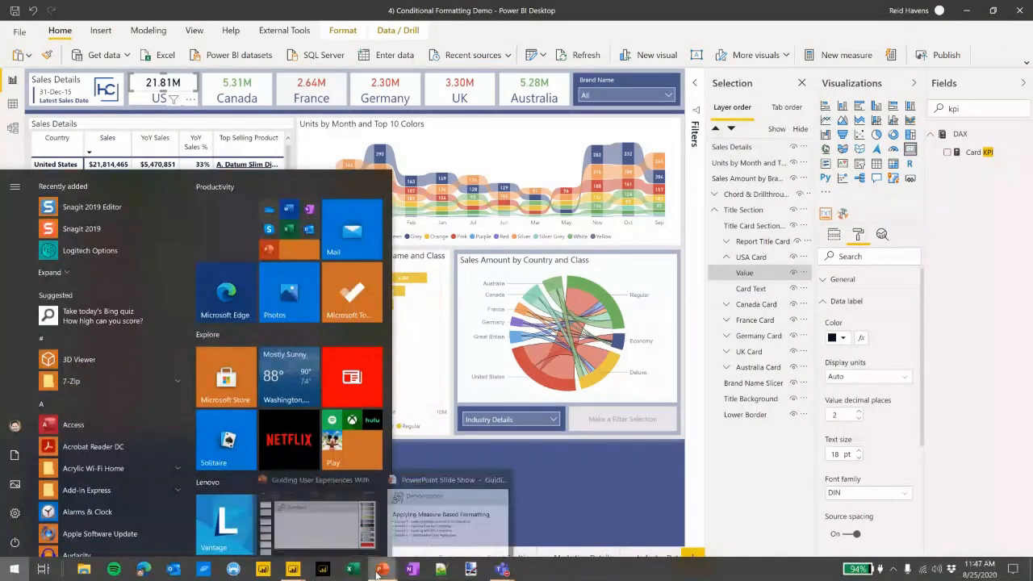
left_click(452, 520)
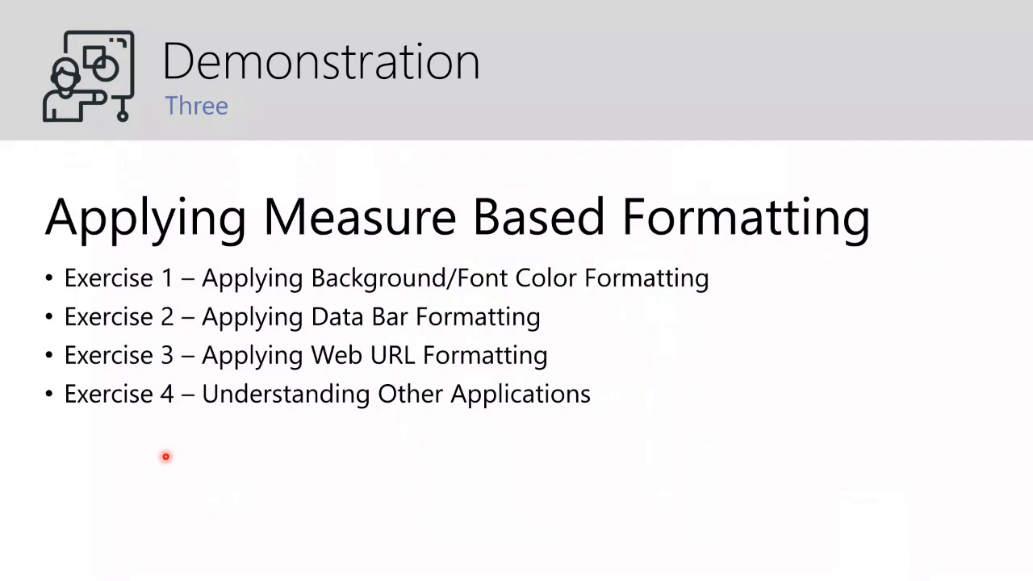
left_click(165, 457)
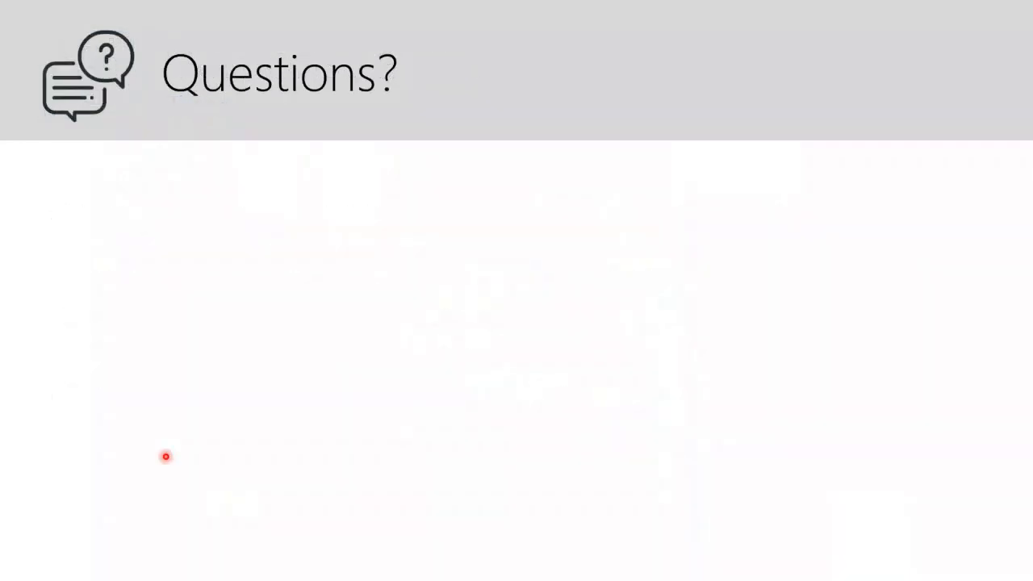